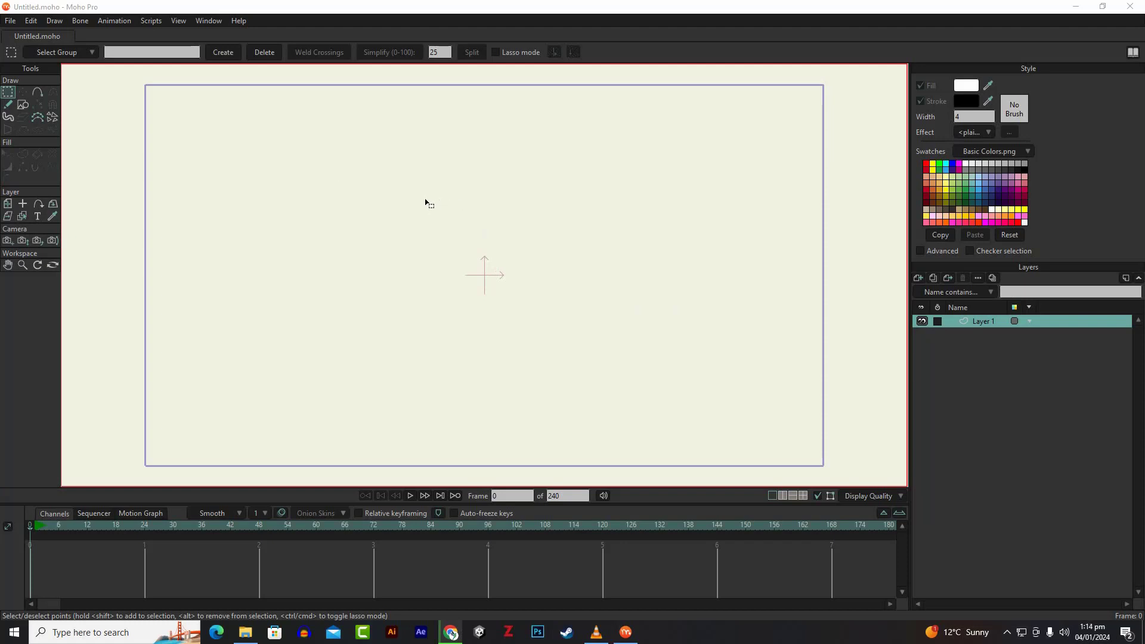
Draw a square with both fill and stroke in the upper-left part of the canvas frame using the Draw Shape tool
left_click(28, 109)
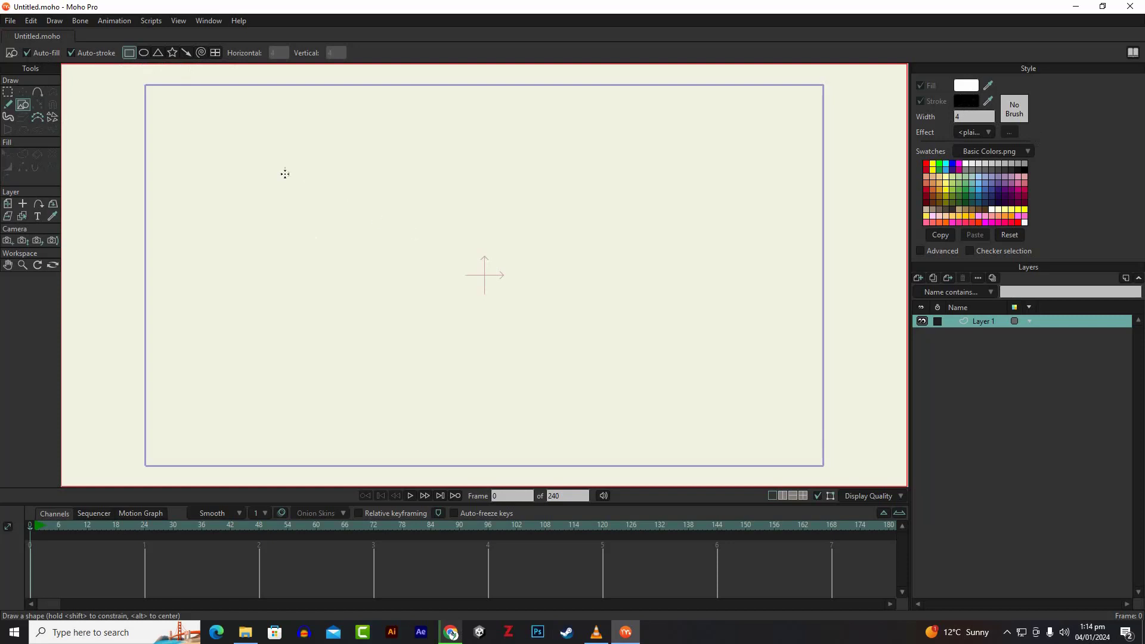
left_click_drag(273, 157, 390, 272)
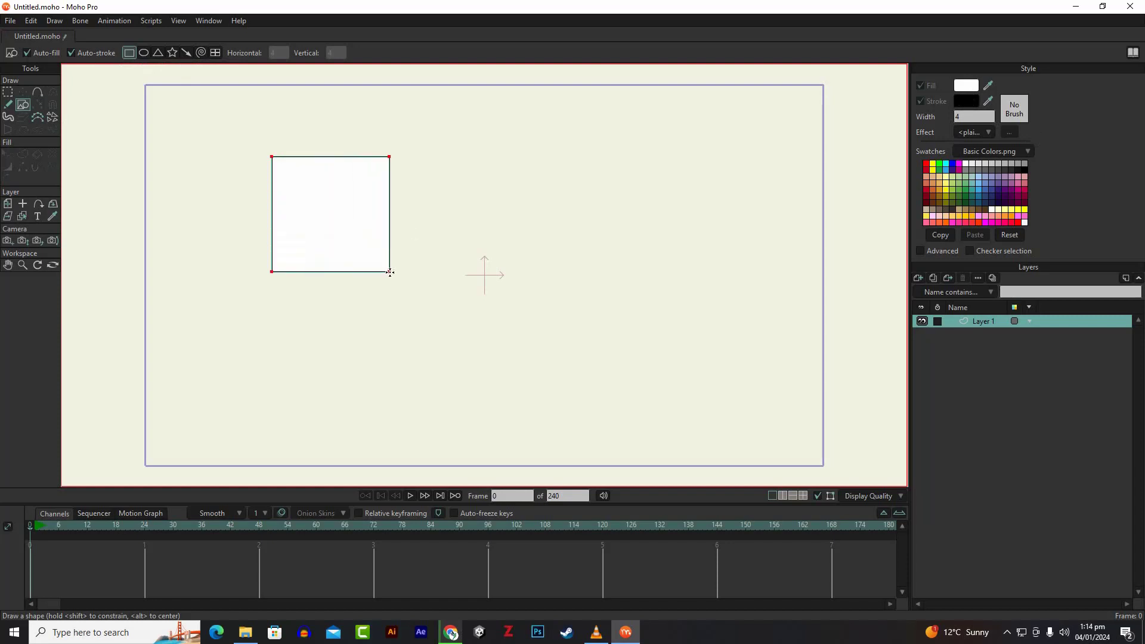
scroll(481, 197, "up", 3)
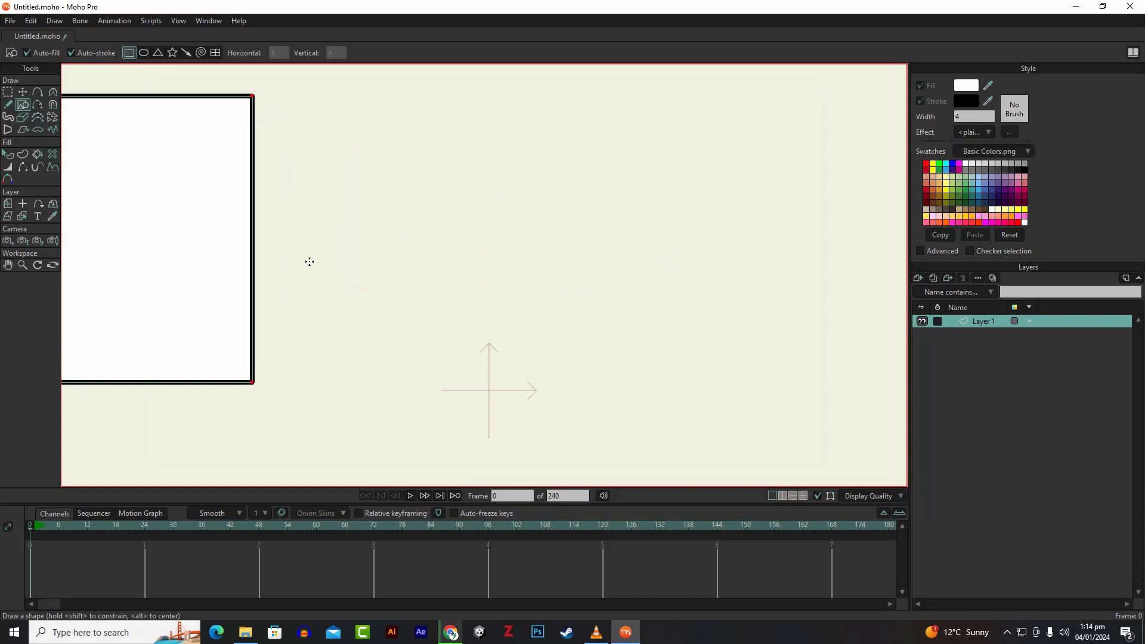
scroll(296, 263, "down", 3)
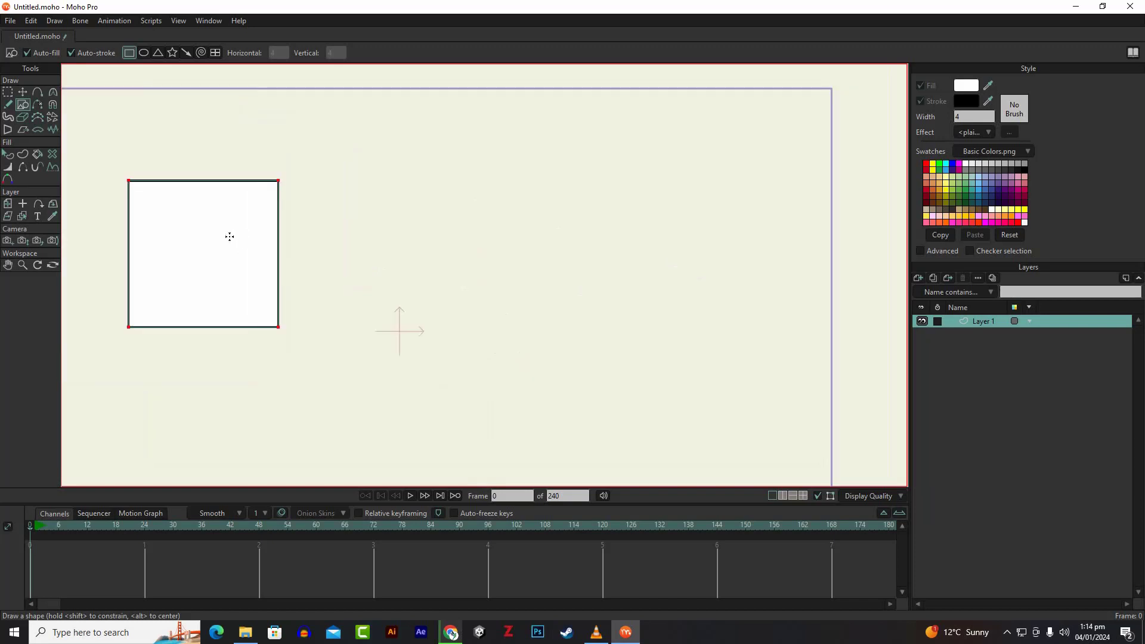
Draw an unfilled stroked rectangle over the square's upper-right corner and a strokeless white-filled rectangle over that outline's lower-right corner
left_click(33, 53)
left_click_drag(206, 153, 332, 244)
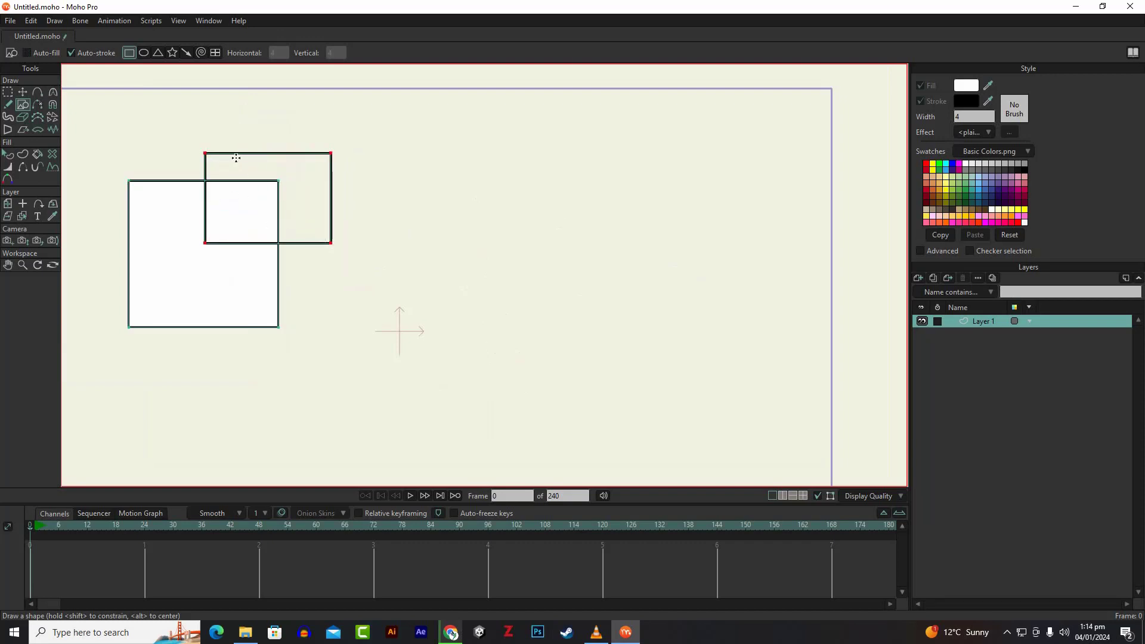
left_click(47, 55)
left_click(87, 58)
left_click_drag(370, 200, 290, 304)
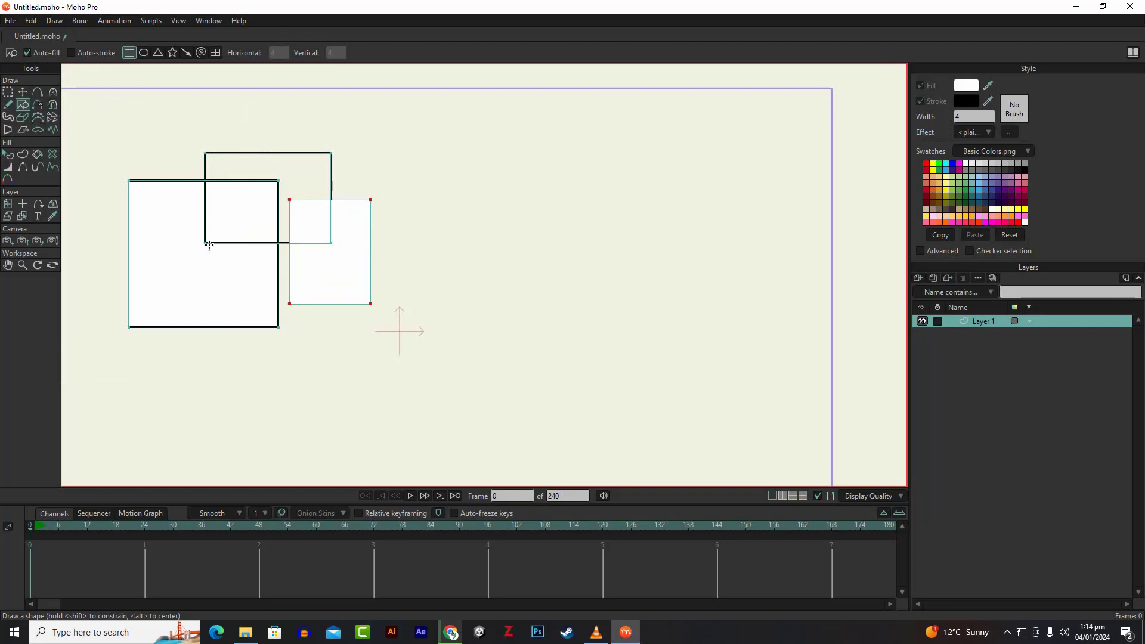
scroll(357, 265, "down", 5)
scroll(212, 266, "up", 4)
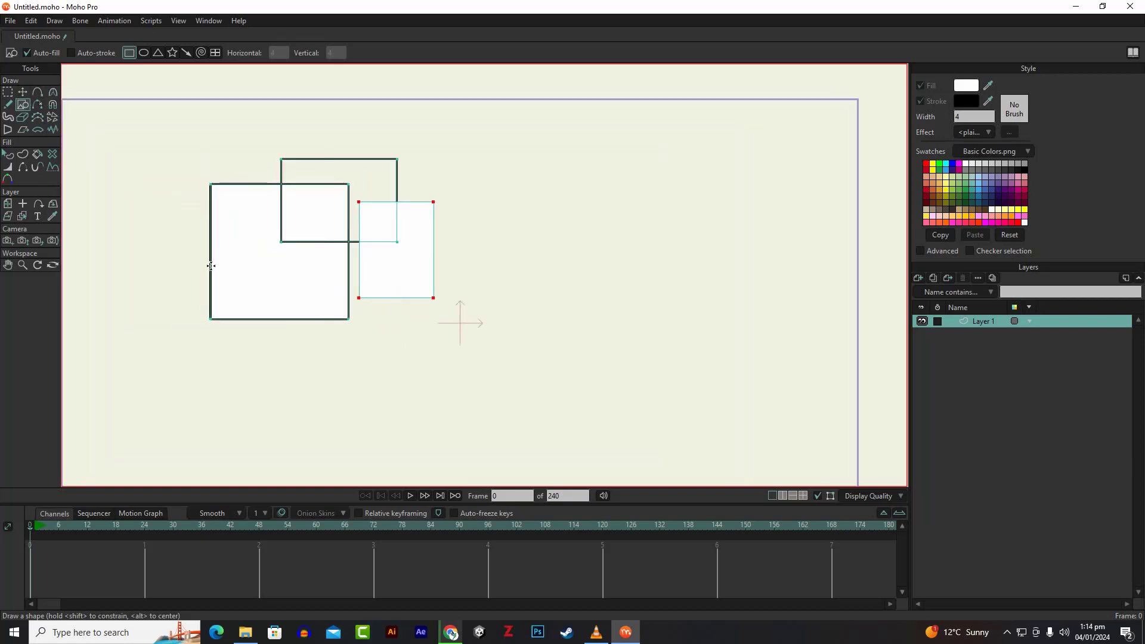
Select the square's shape and set its fill color to red D90000
left_click(10, 159)
left_click(241, 260)
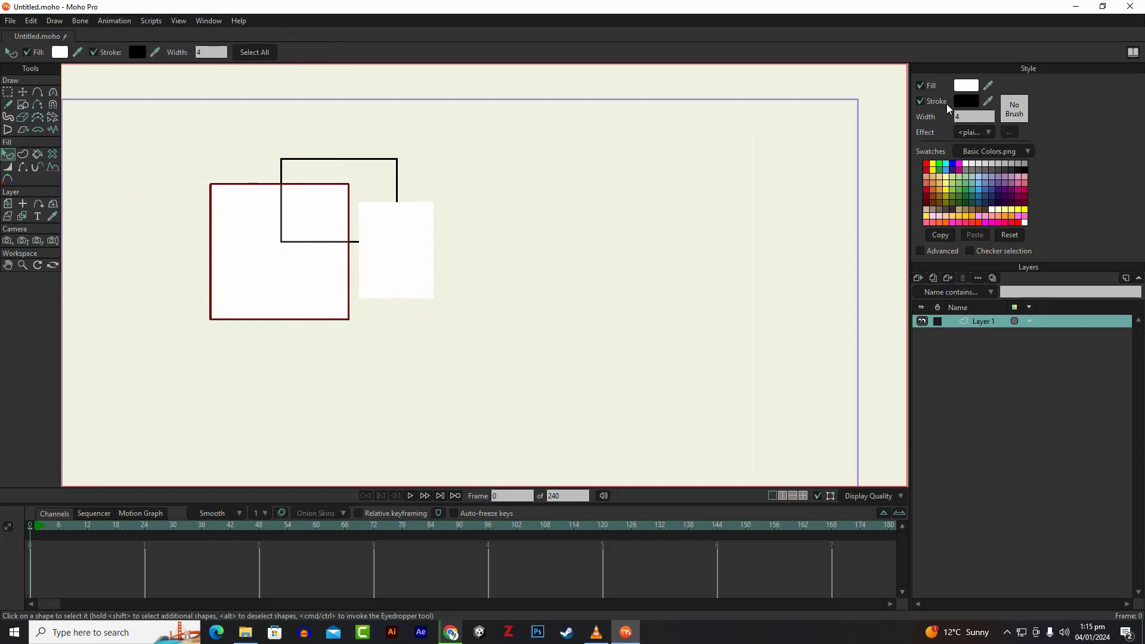
left_click(966, 87)
left_click(279, 185)
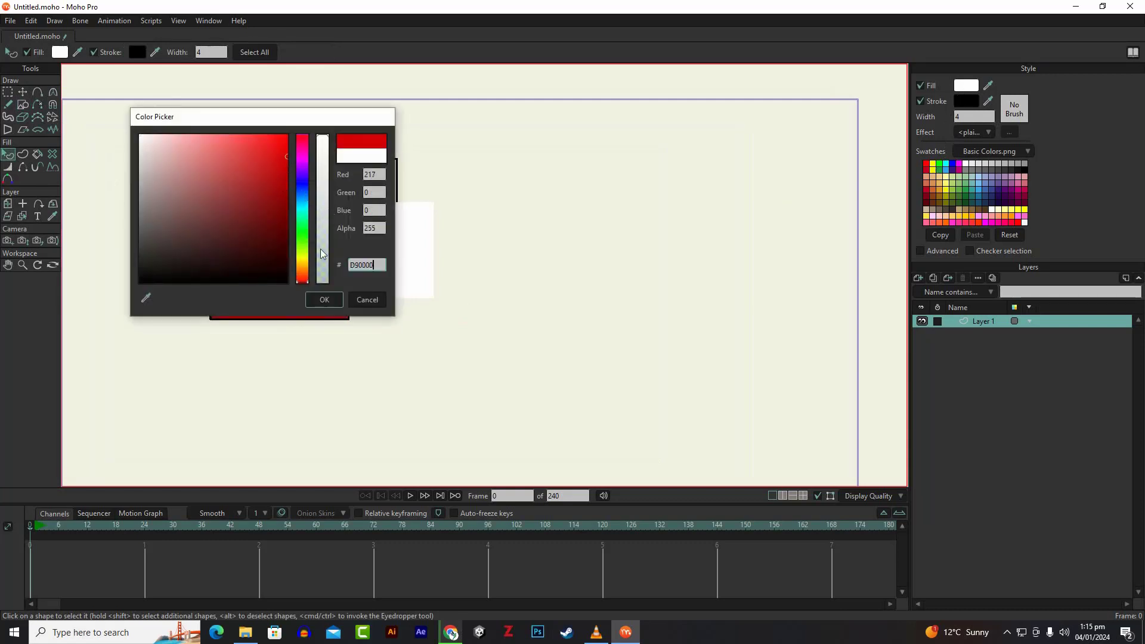
left_click(324, 299)
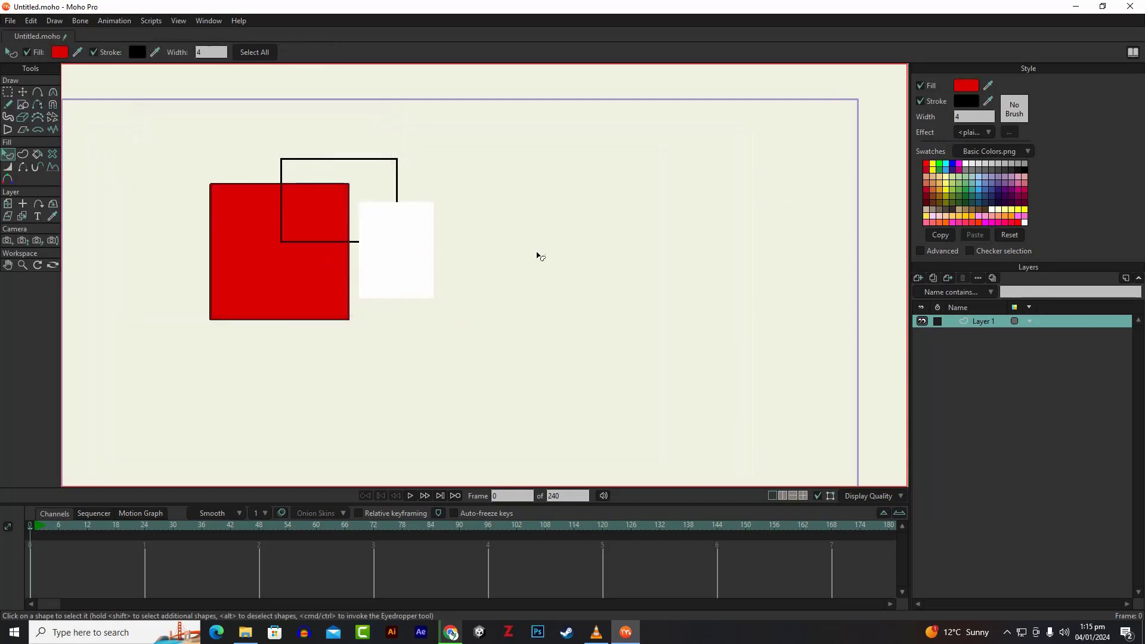
Set the stroke width of the outline-only rectangle to 10
scroll(416, 268, "up", 2)
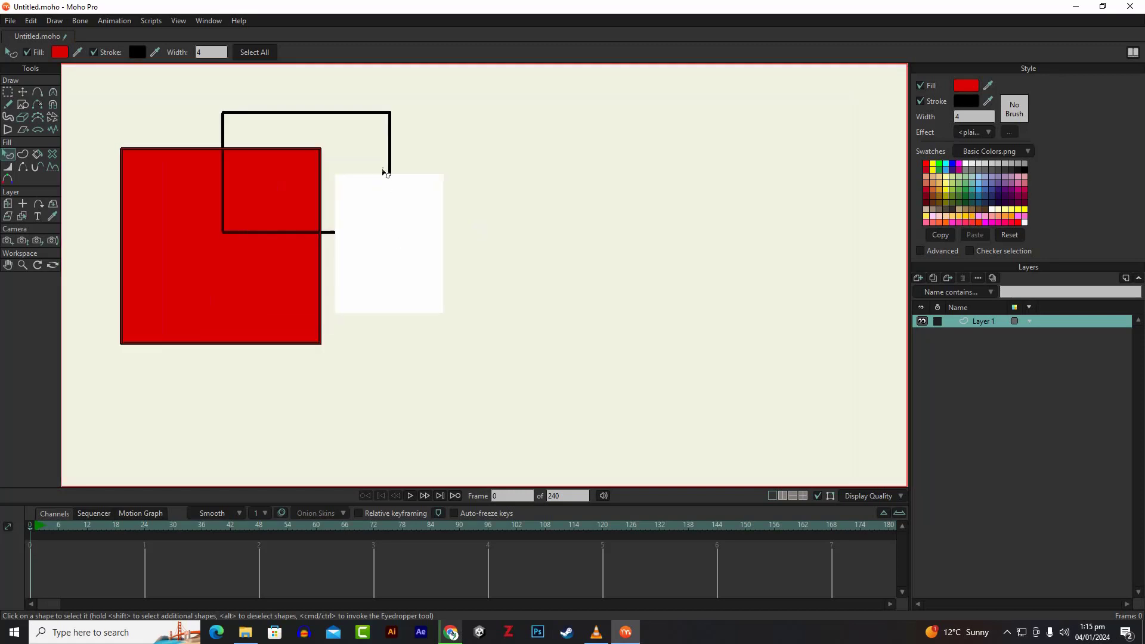
left_click(391, 159)
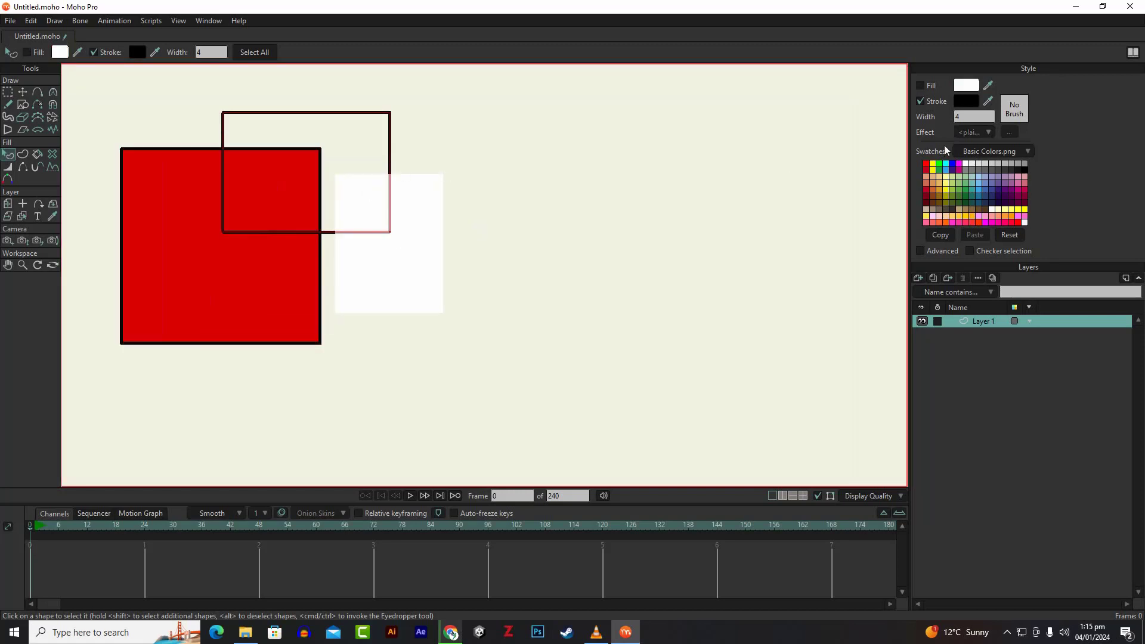
left_click_drag(968, 117, 896, 136)
key("Return")
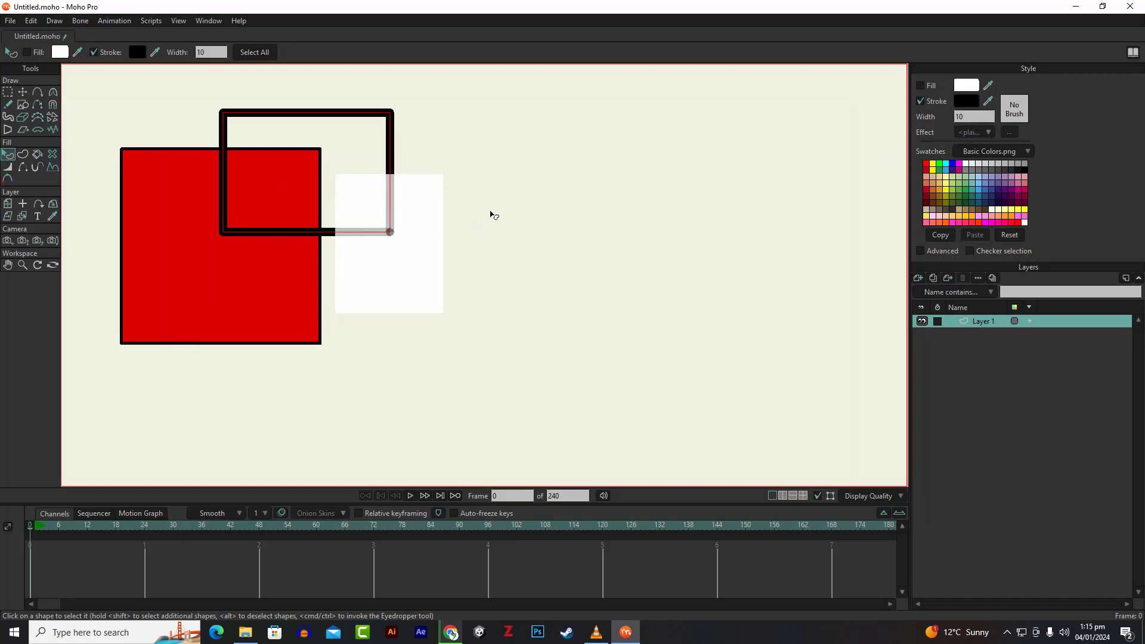
Lower the white rectangle one level so it sits behind the black outline rectangle, and deselect it
left_click(422, 255)
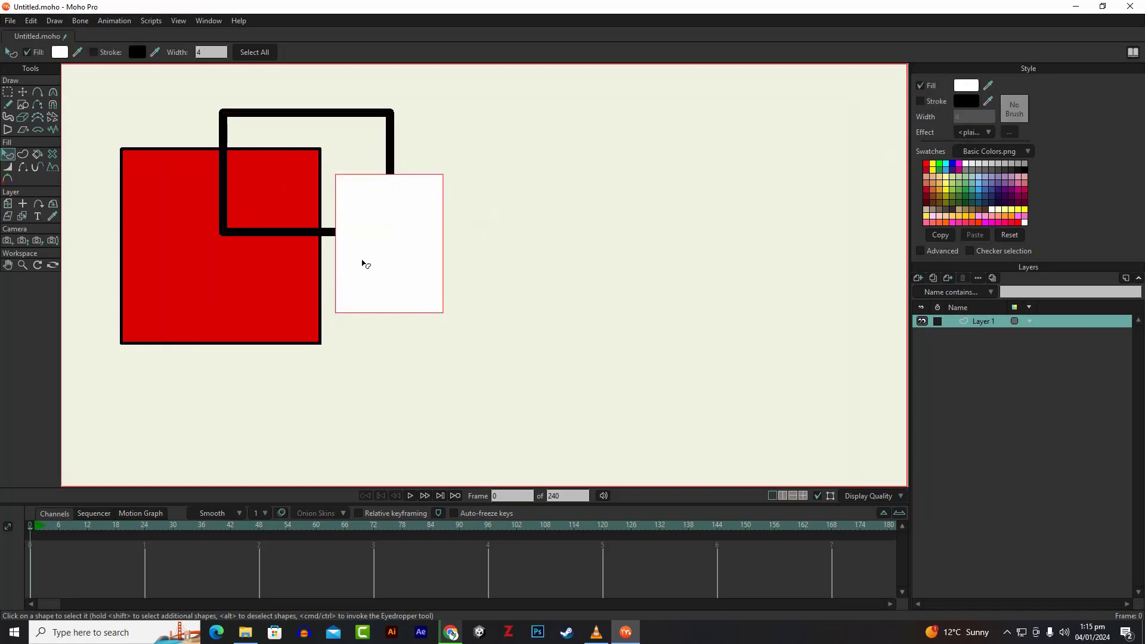
key("Down")
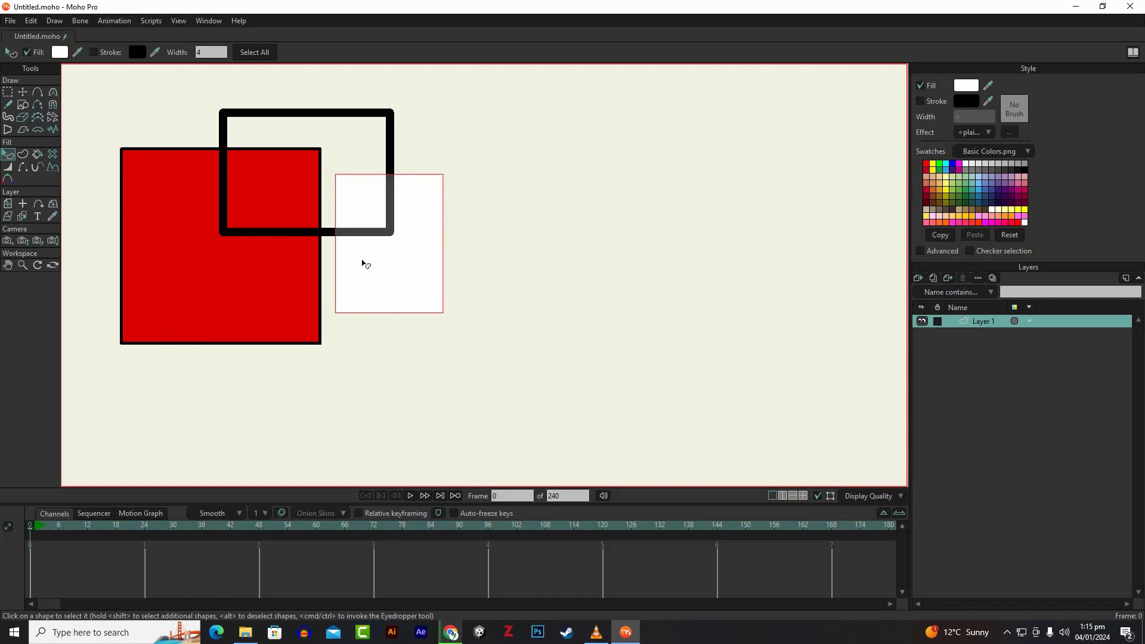
left_click(389, 342)
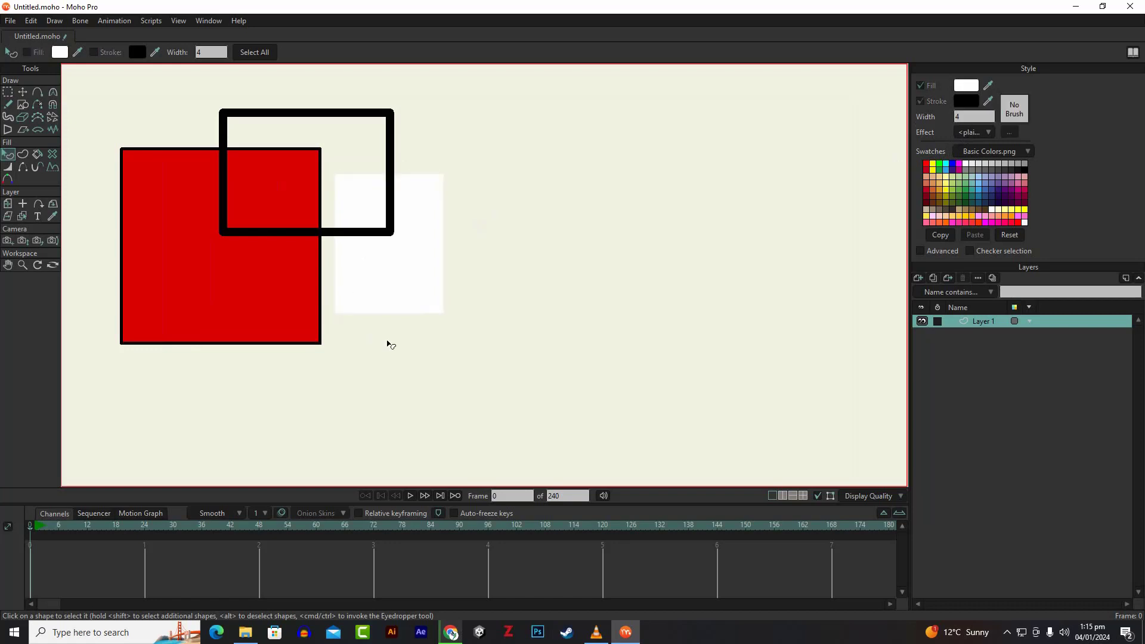
left_click(361, 287)
left_click(261, 301)
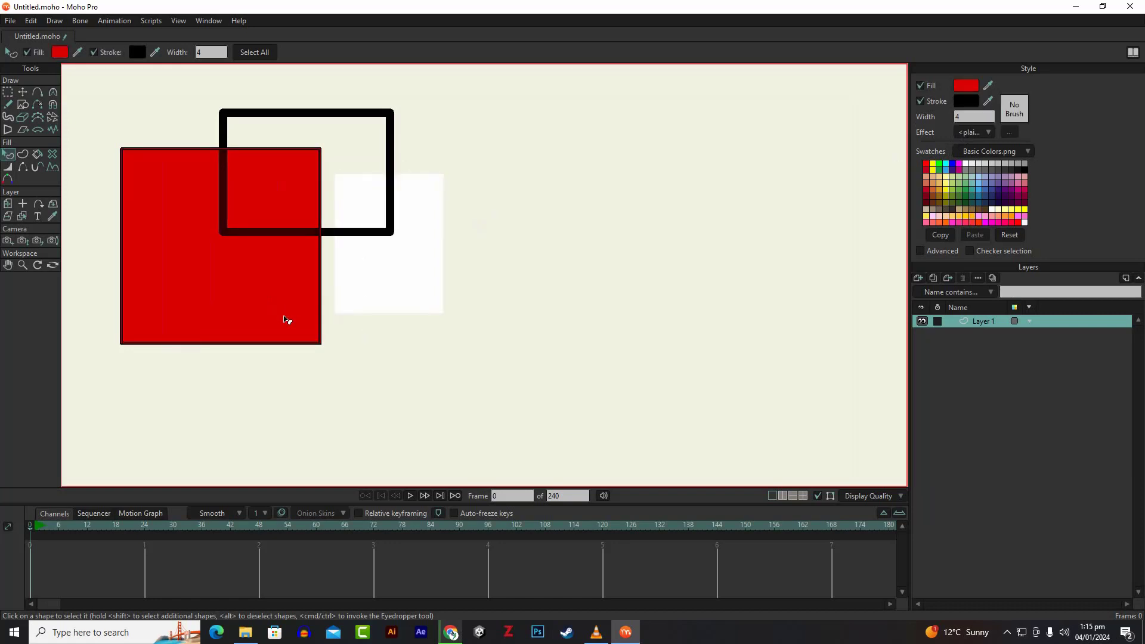
left_click(333, 235)
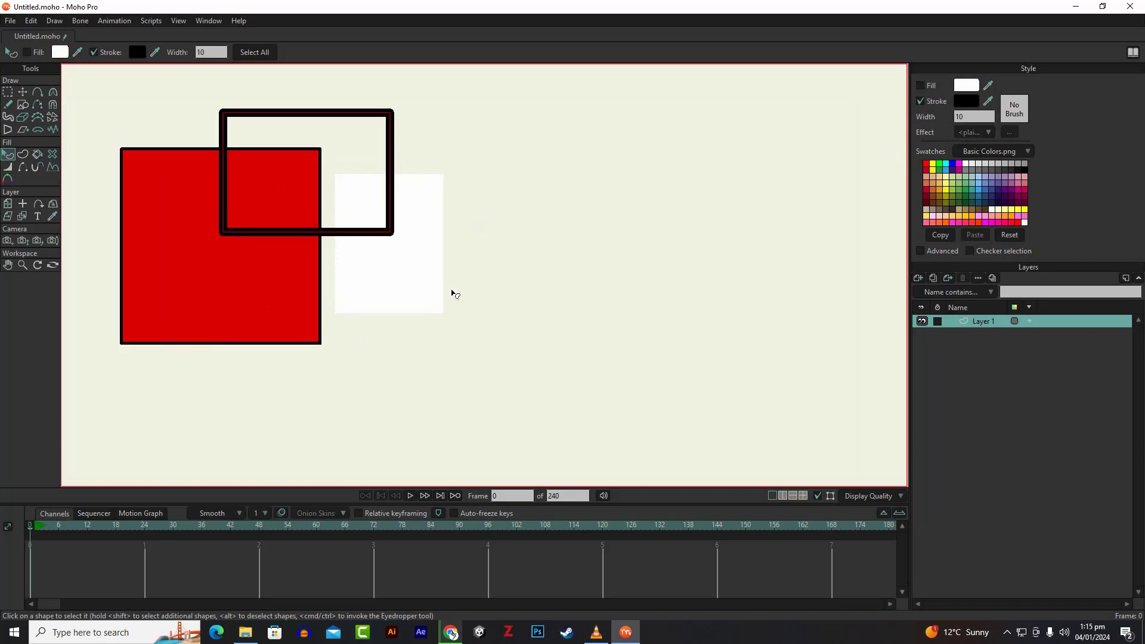
scroll(453, 294, "down", 3)
scroll(452, 294, "up", 3)
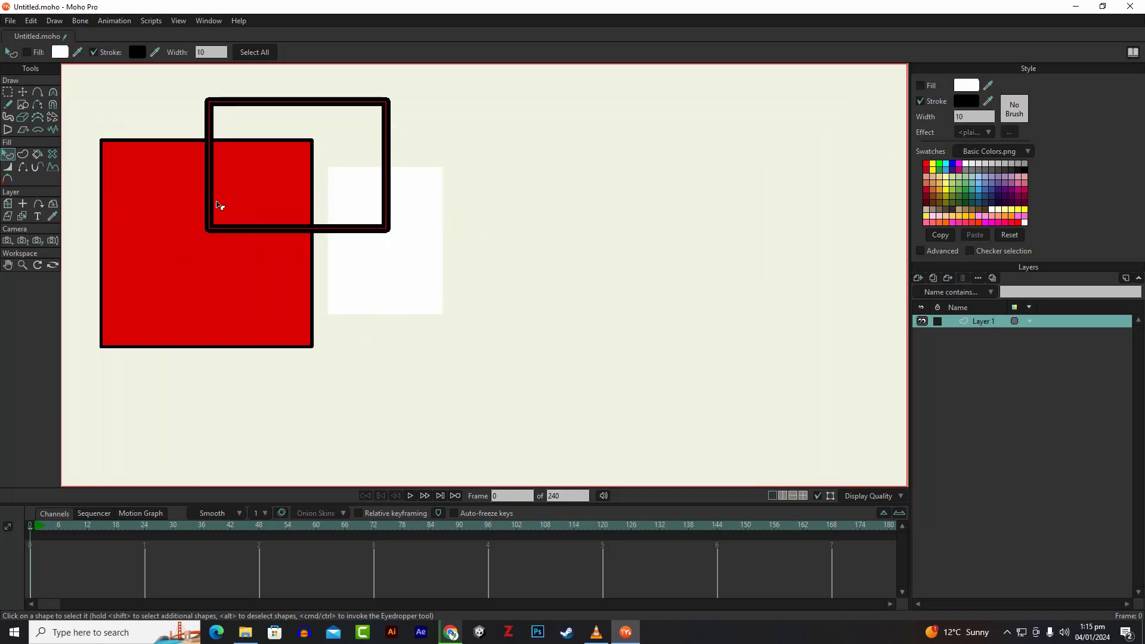
left_click(173, 251)
scroll(322, 272, "down", 2)
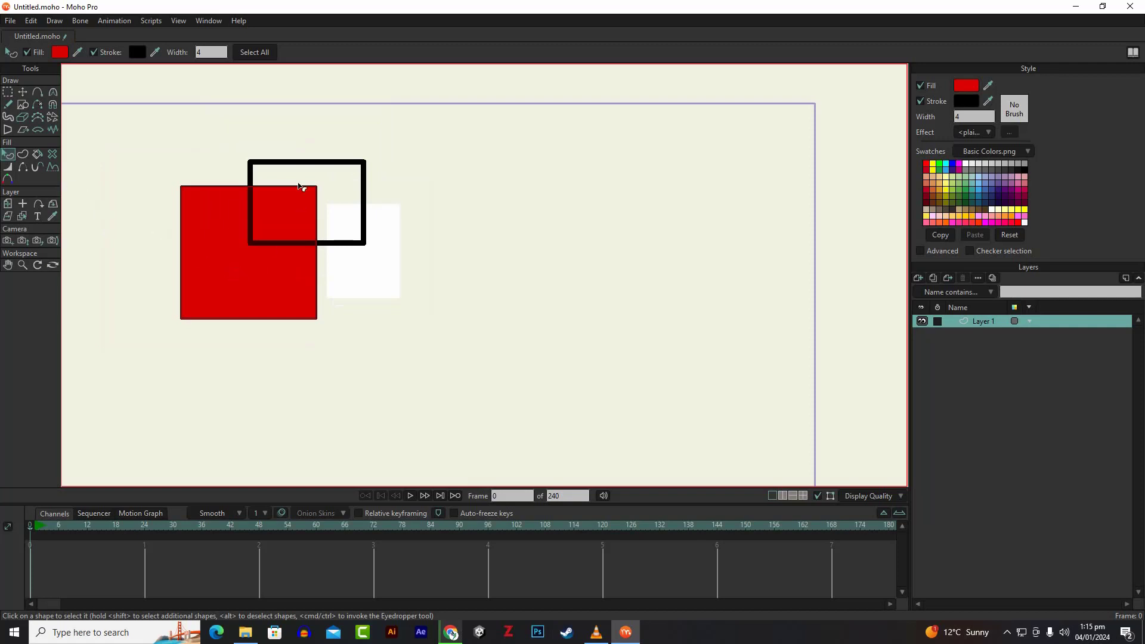
left_click(298, 167)
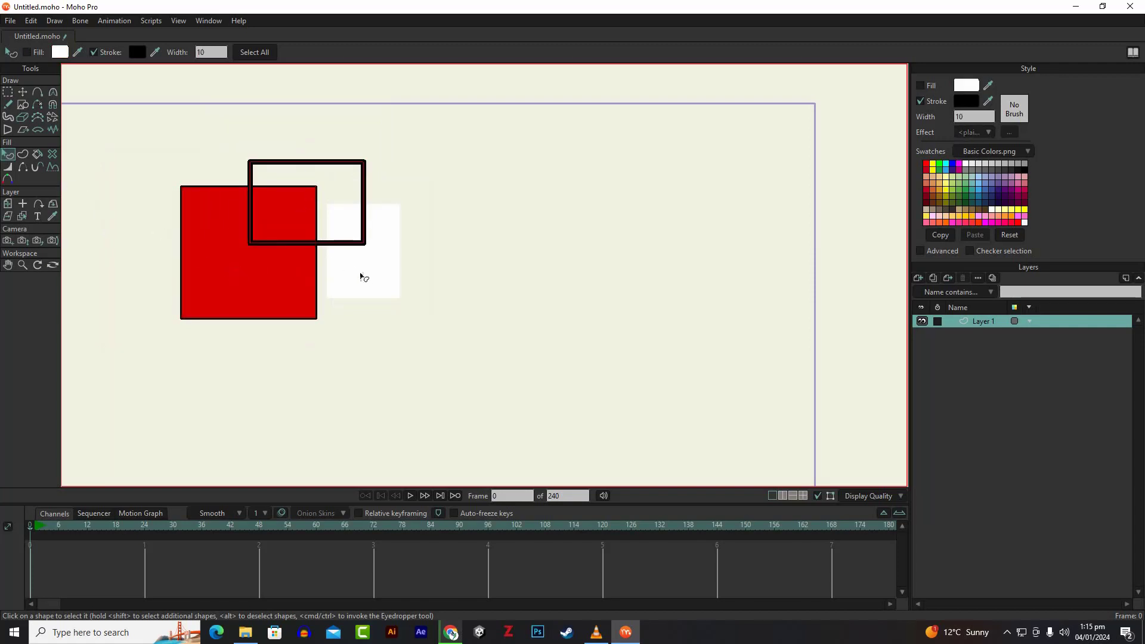
Raise the white rectangle one level so it sits in front of the black outline rectangle
left_click(362, 278)
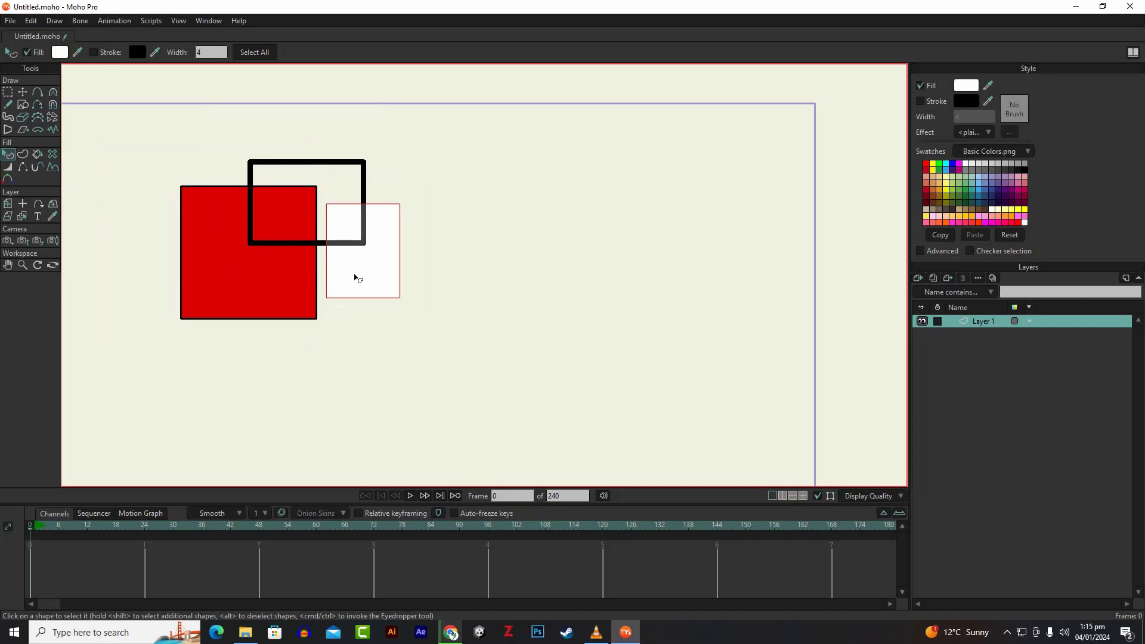
key("Up")
scroll(355, 286, "up", 3)
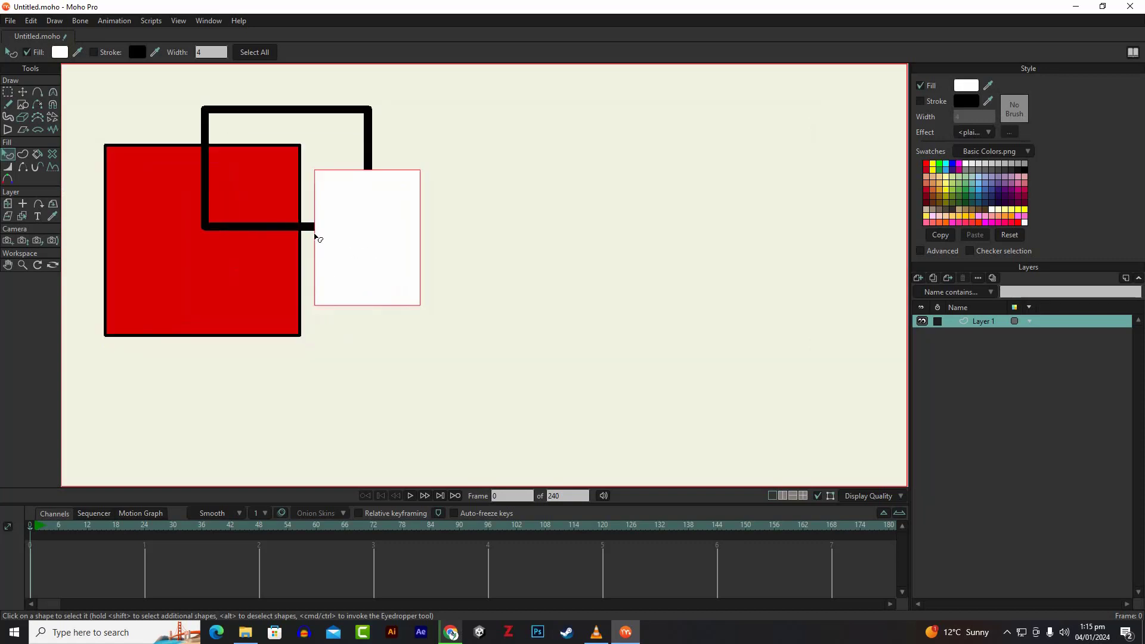
Lower the black outline rectangle one level so it sits behind the red square, and deselect it
left_click(304, 230)
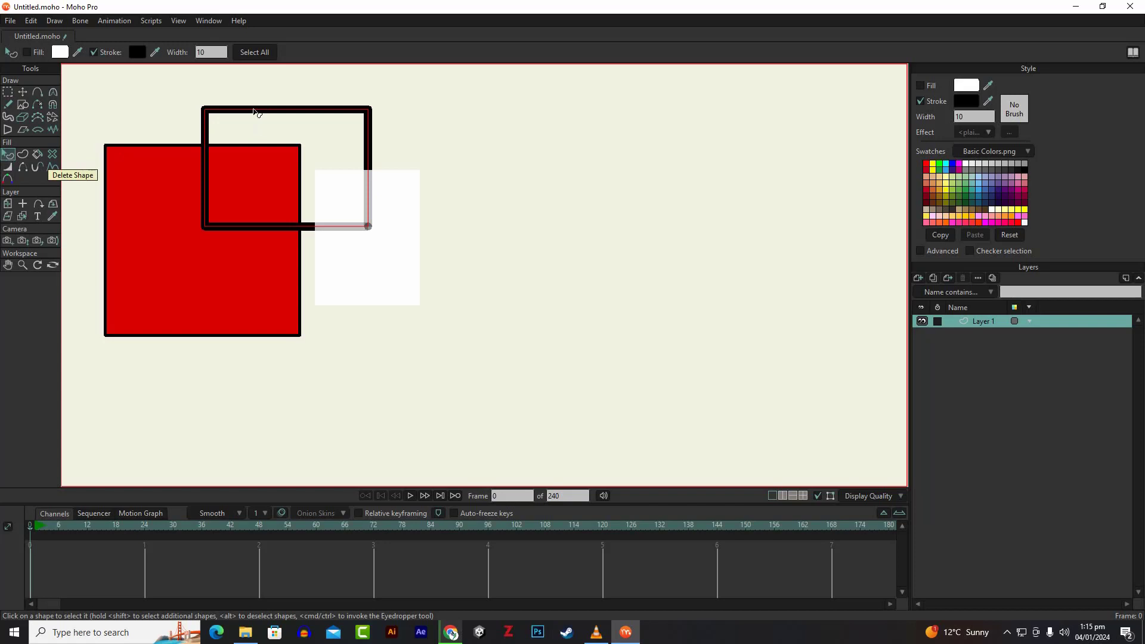
key("Down")
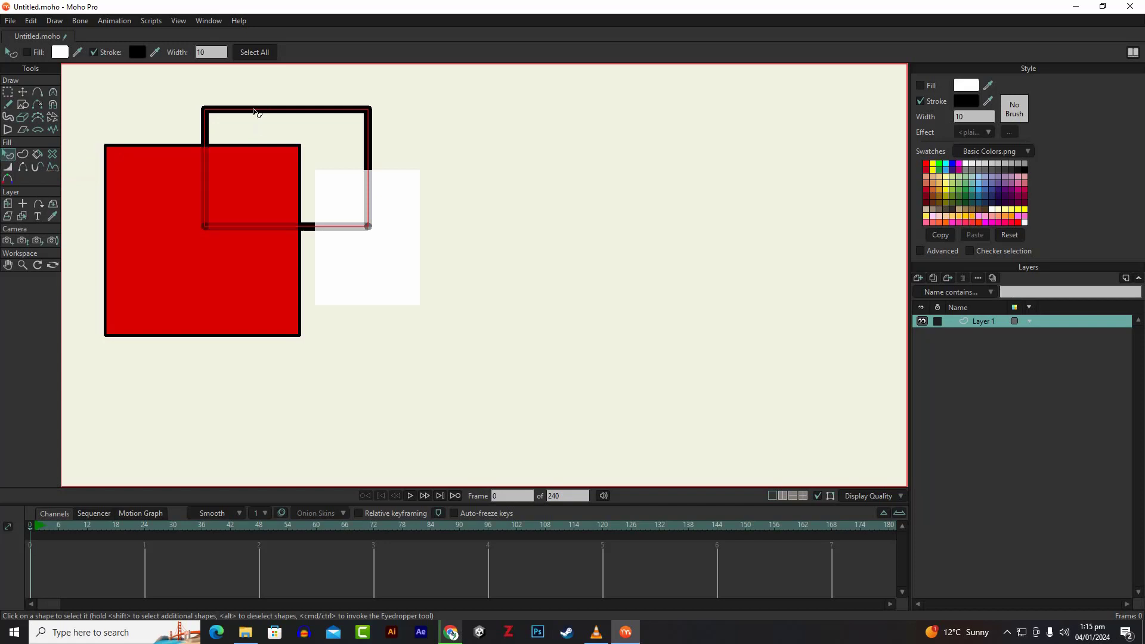
left_click(458, 186)
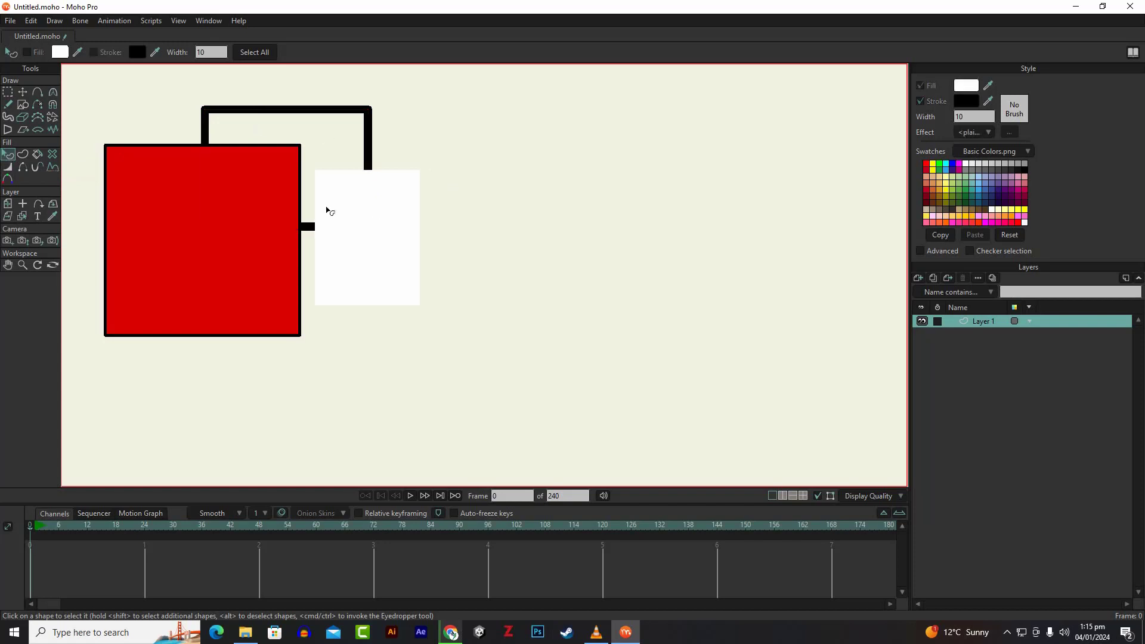
scroll(352, 158, "down", 4)
scroll(360, 184, "up", 3)
left_click(273, 200)
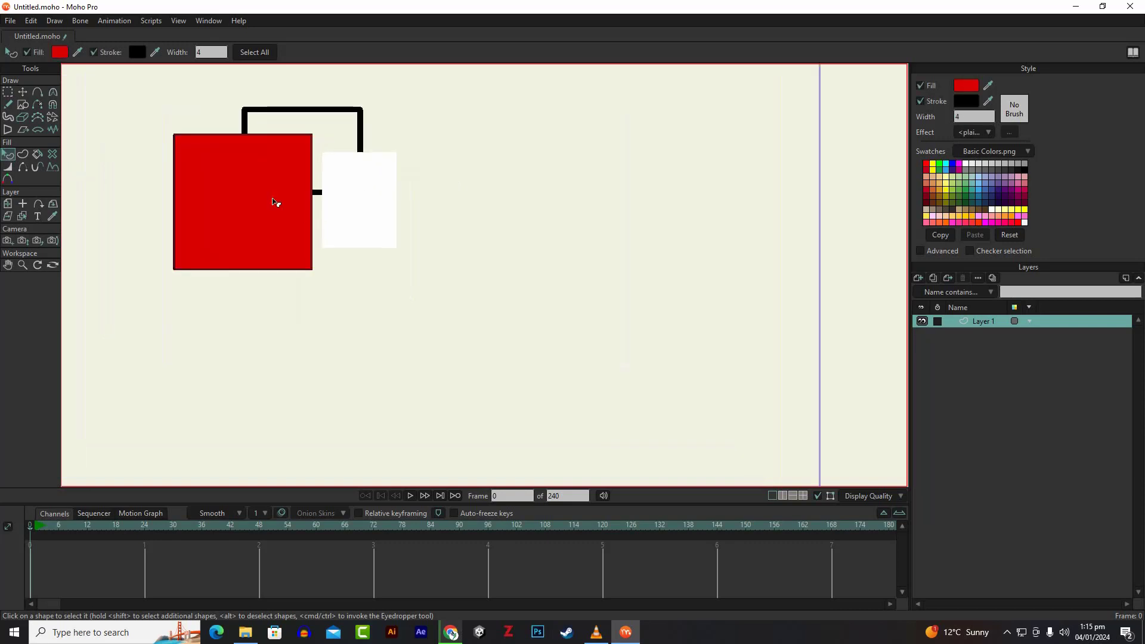
scroll(411, 222, "up", 2)
scroll(402, 218, "down", 3)
scroll(399, 238, "up", 1)
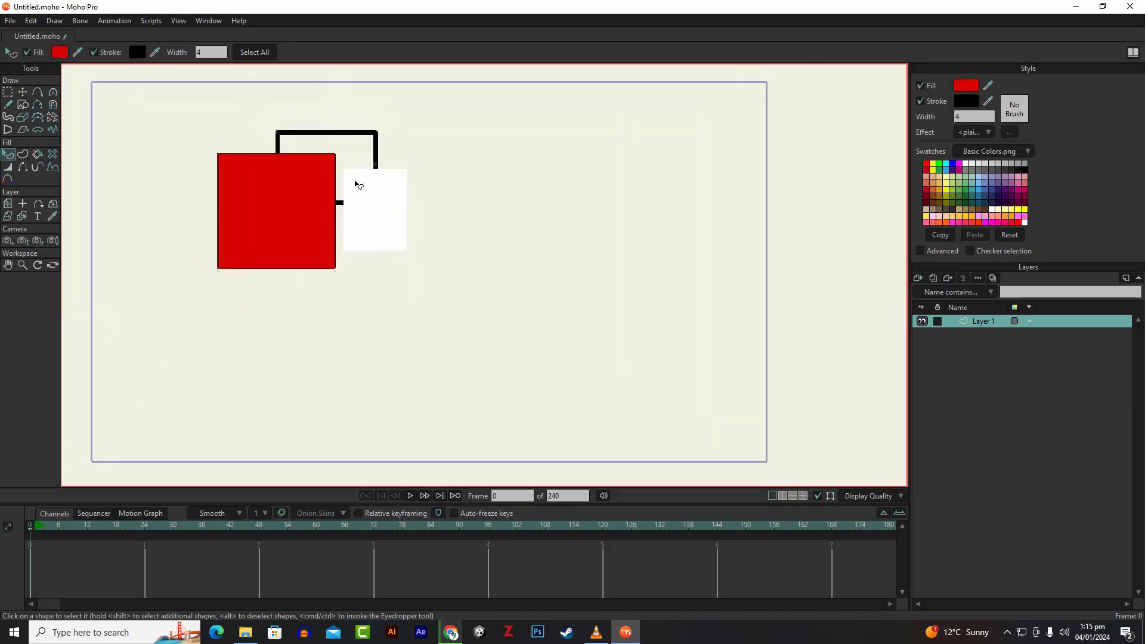
scroll(286, 179, "up", 2)
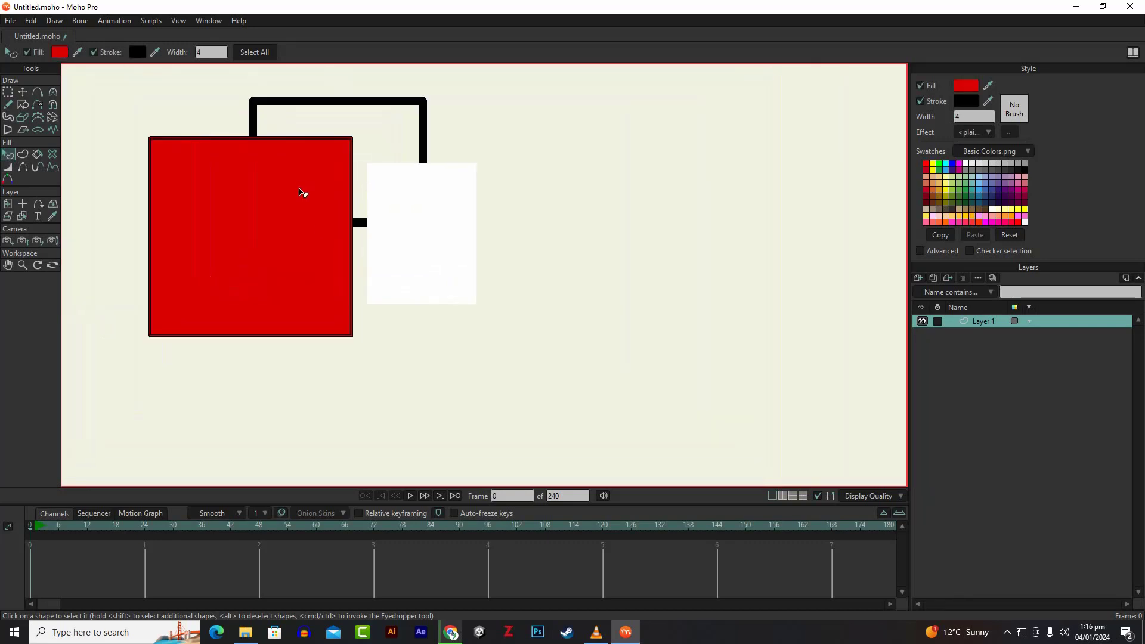
scroll(183, 200, "down", 2)
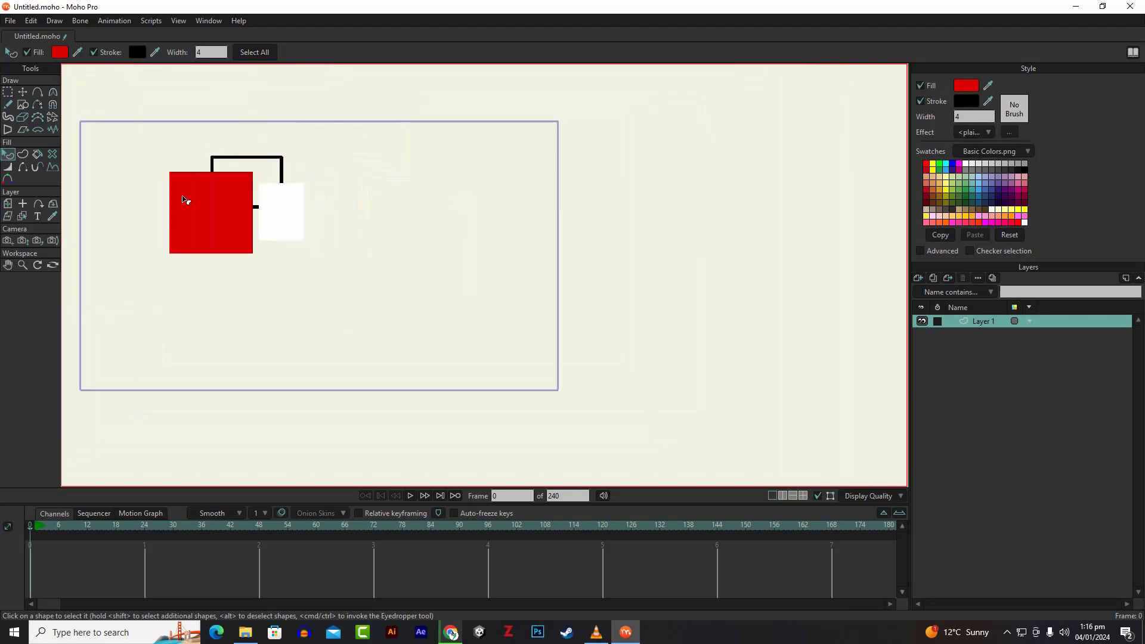
scroll(222, 212, "up", 1)
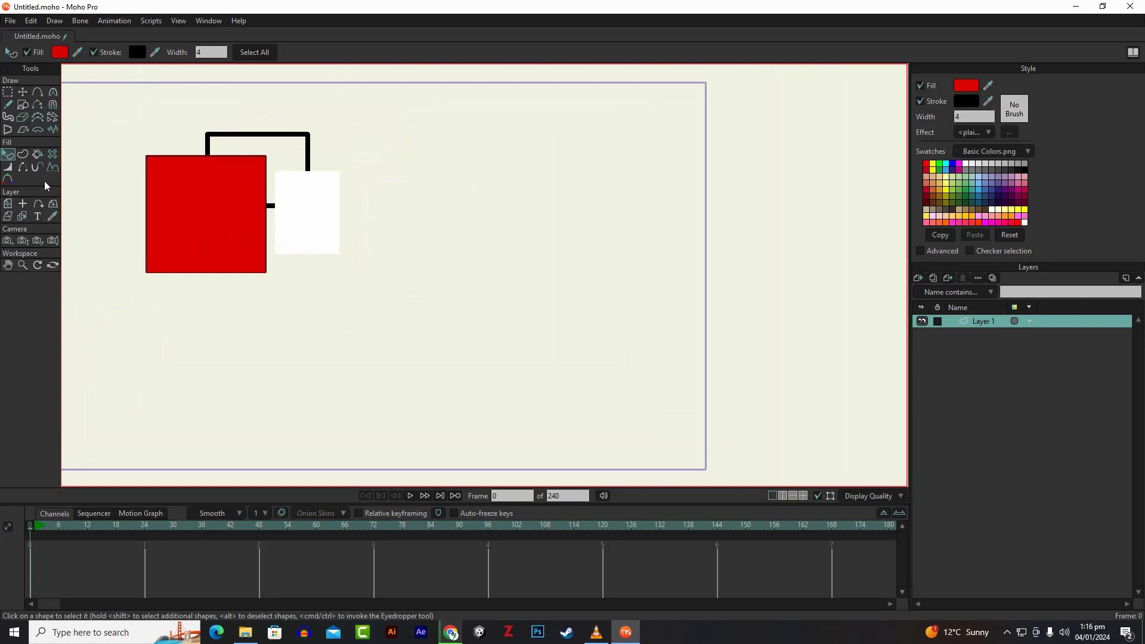
Move the red square to the right, clear of the other shapes, and enlarge it slightly from its upper-right corner using Transform Points
left_click(24, 93)
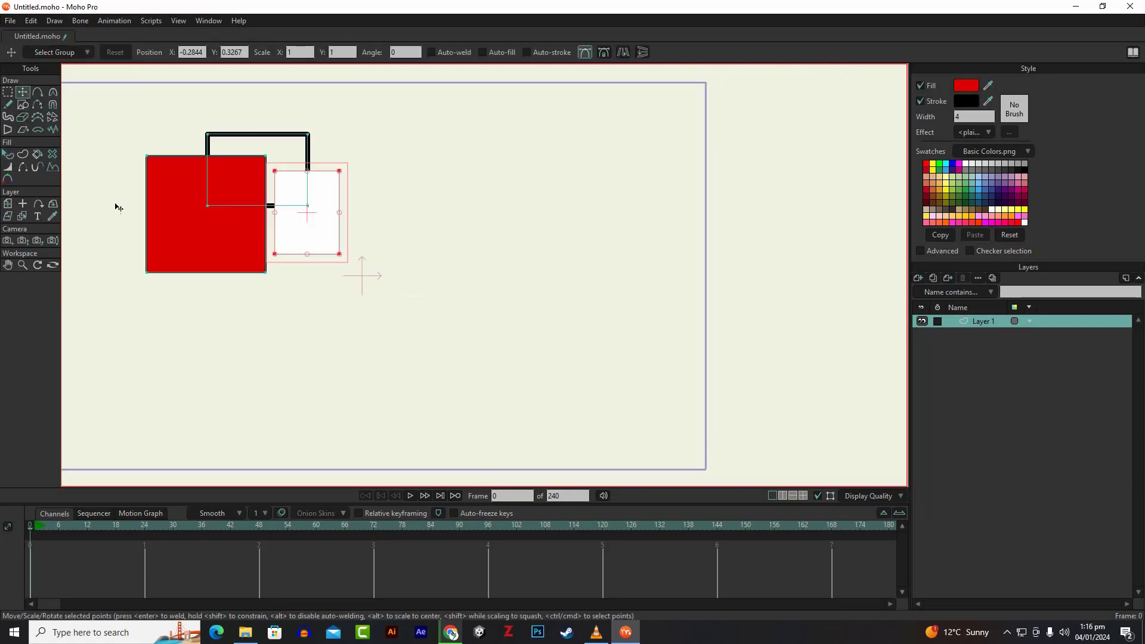
left_click(188, 229)
left_click_drag(168, 233, 430, 266)
scroll(544, 233, "up", 4)
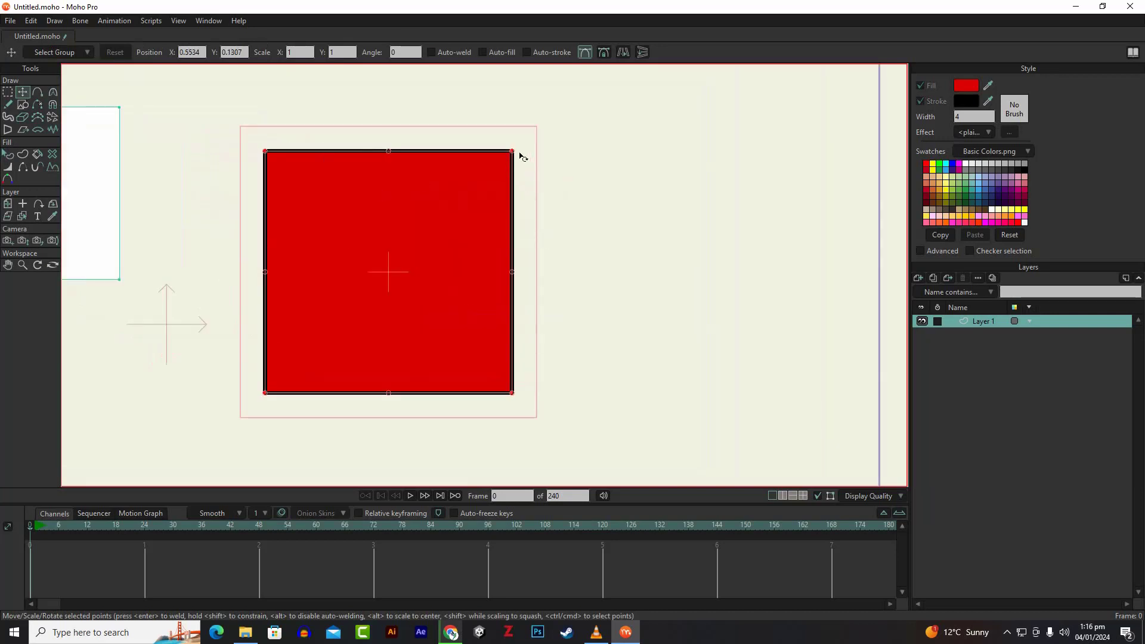
mouse_move(513, 152)
left_mouse_down()
mouse_move(540, 122)
mouse_move(499, 169)
mouse_move(524, 140)
left_mouse_up()
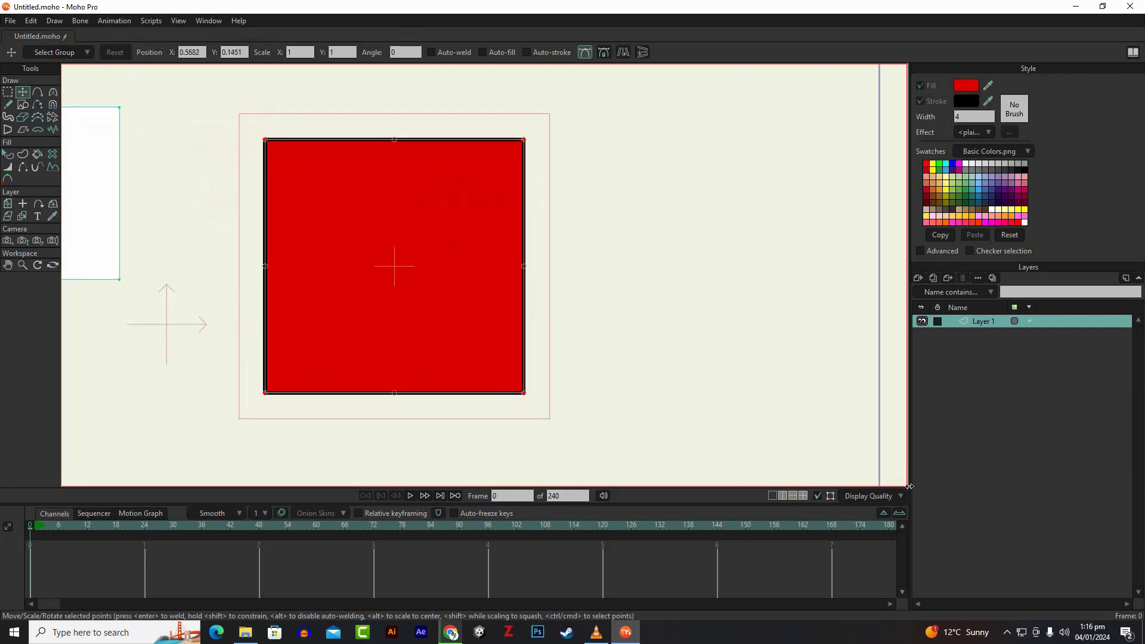
Turn off the display of vector paths on the canvas
left_click(820, 498)
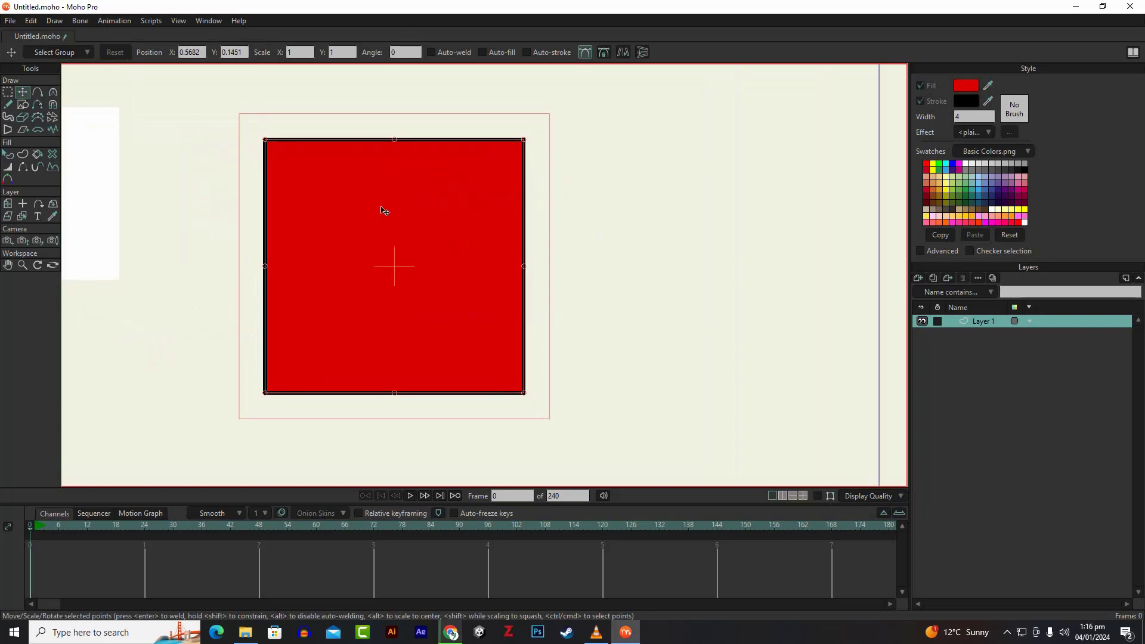
Move the red square slightly further right and turn the display of vector paths back on
left_click_drag(383, 211, 444, 217)
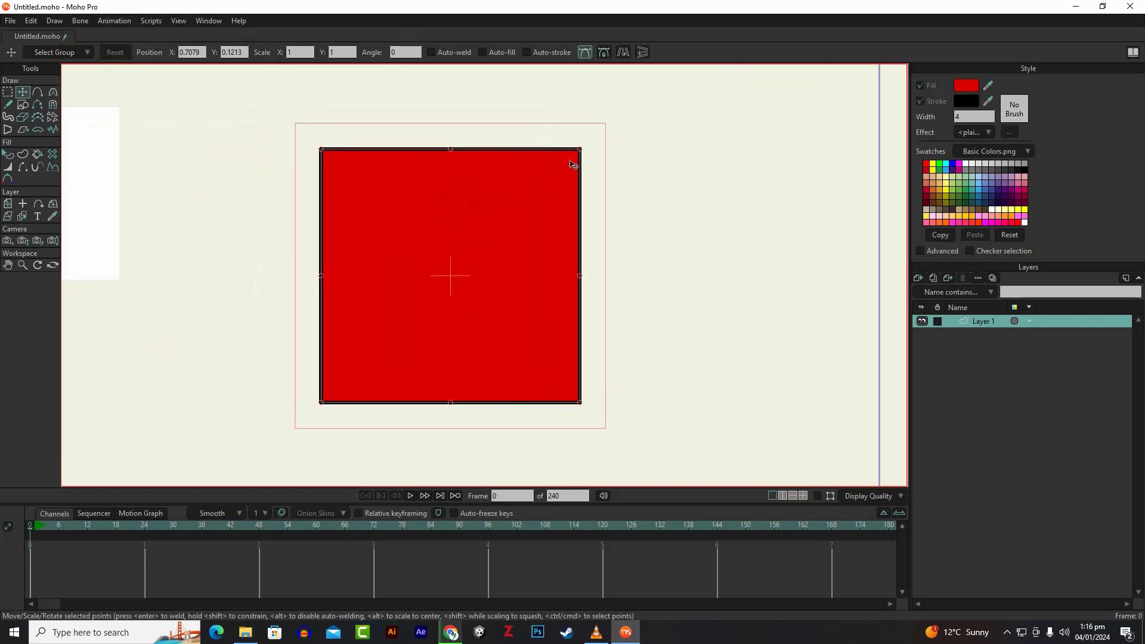
mouse_move(580, 158)
left_mouse_down()
mouse_move(598, 133)
mouse_move(503, 76)
mouse_move(578, 189)
mouse_move(515, 111)
mouse_move(551, 162)
mouse_move(562, 207)
mouse_move(550, 171)
mouse_move(557, 179)
mouse_move(565, 278)
mouse_move(583, 197)
mouse_move(545, 120)
mouse_move(573, 190)
mouse_move(593, 133)
mouse_move(583, 153)
left_mouse_up()
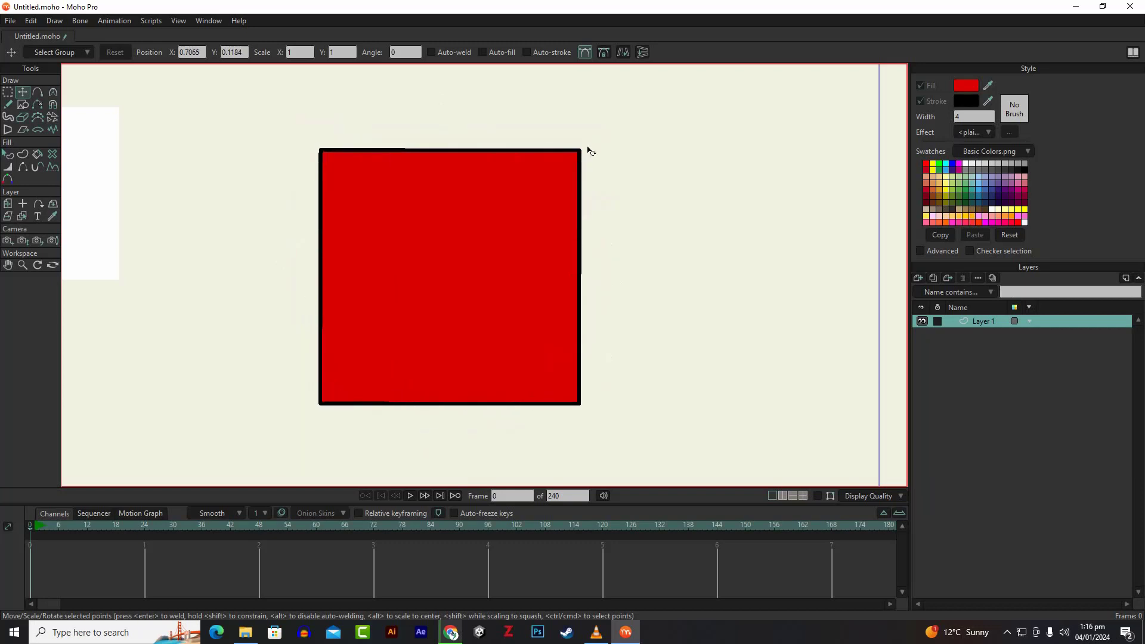
left_click(821, 499)
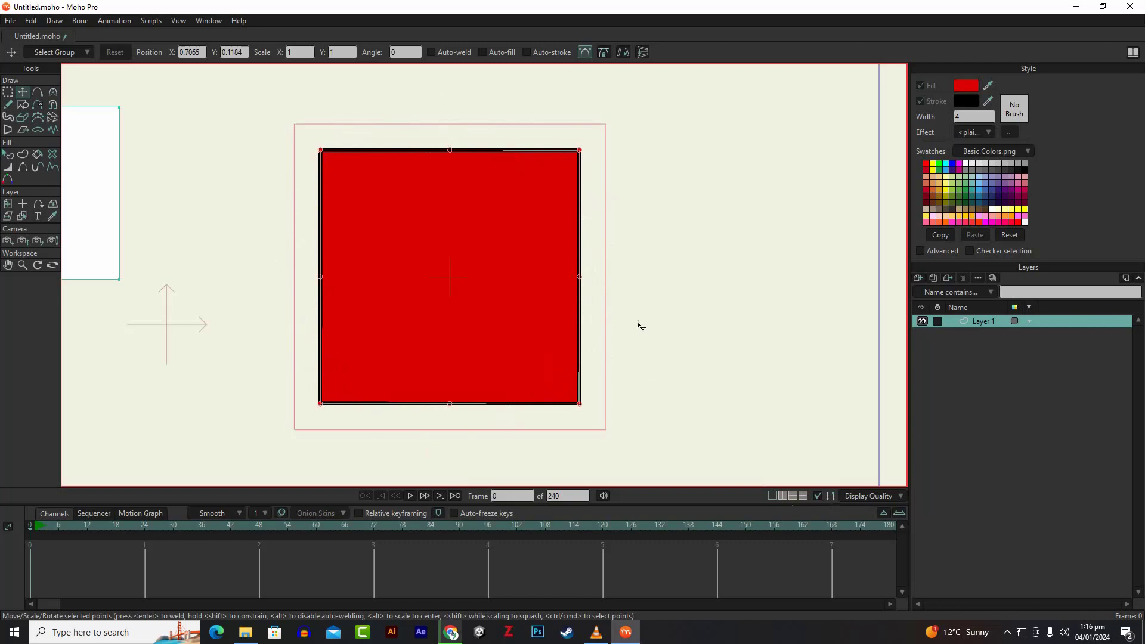
Distort the red square into an irregular four-sided shape by moving its upper corner points with Transform Points
left_click_drag(583, 156, 593, 195)
left_click_drag(286, 144, 320, 170)
left_click_drag(564, 209, 614, 199)
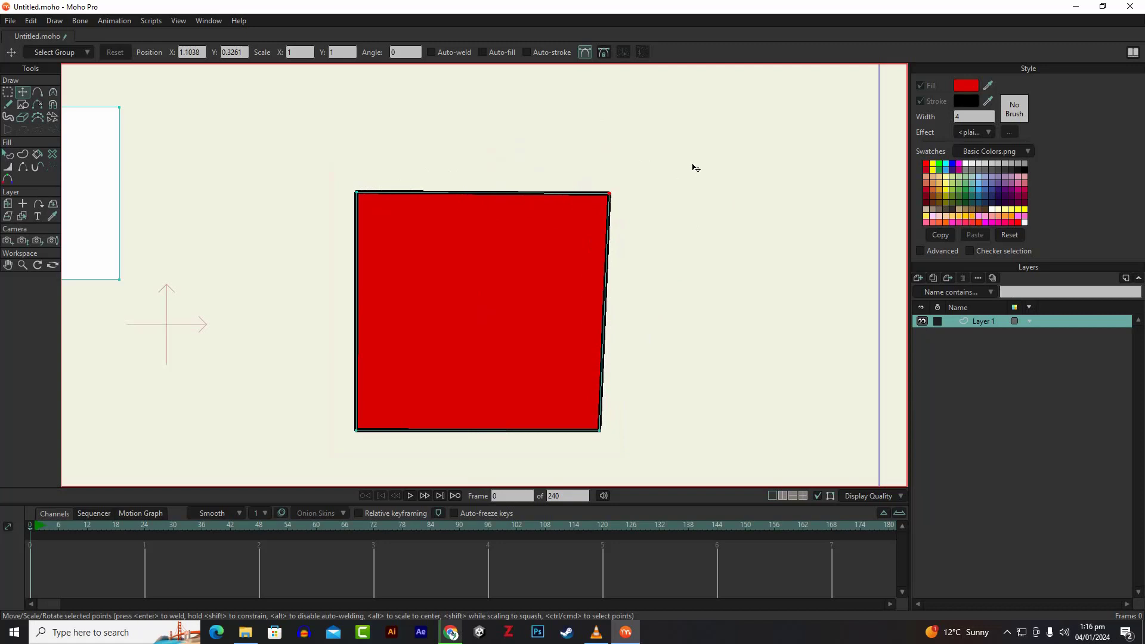
left_click_drag(693, 155, 317, 244)
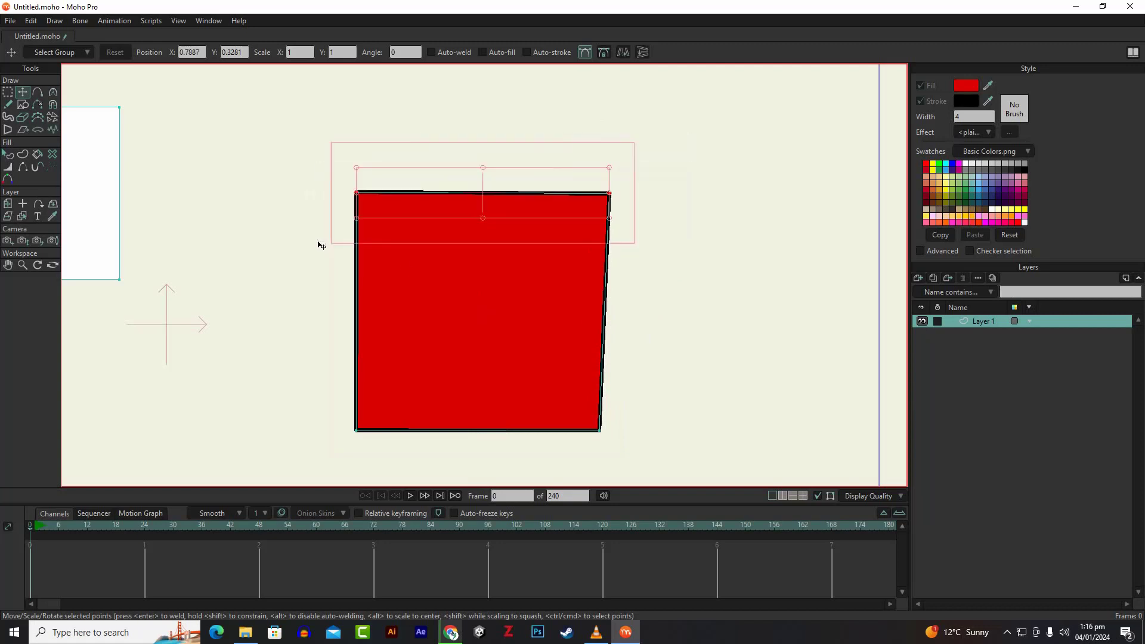
left_click_drag(606, 201, 624, 135)
left_click(641, 185)
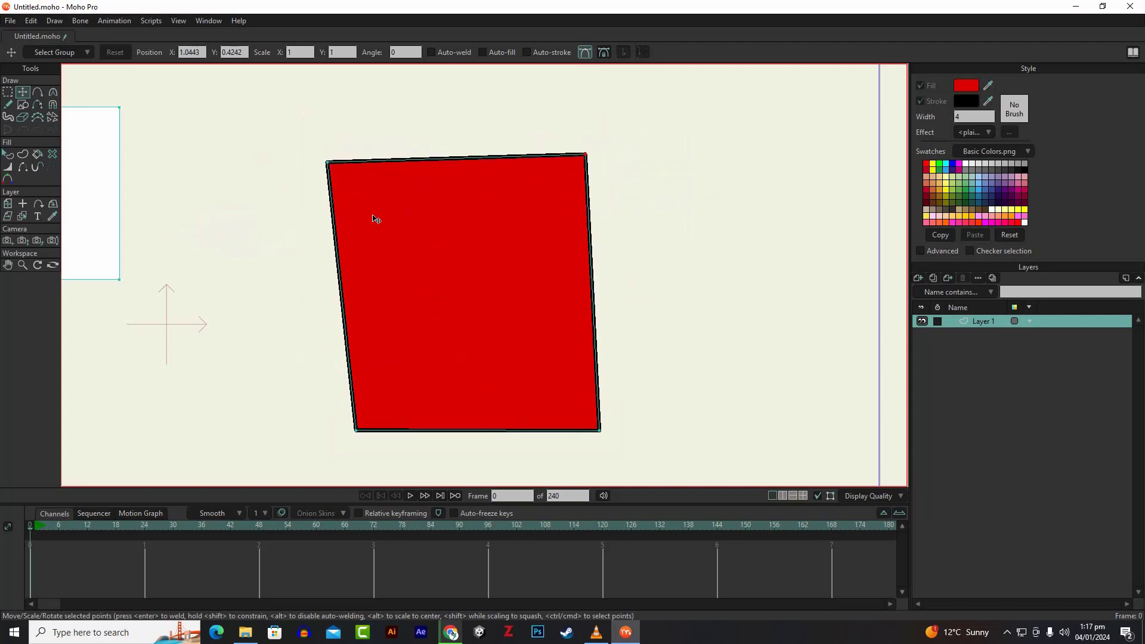
Inspect the red shape's upper corner points up close and select all points of the shape
scroll(327, 149, "up", 4)
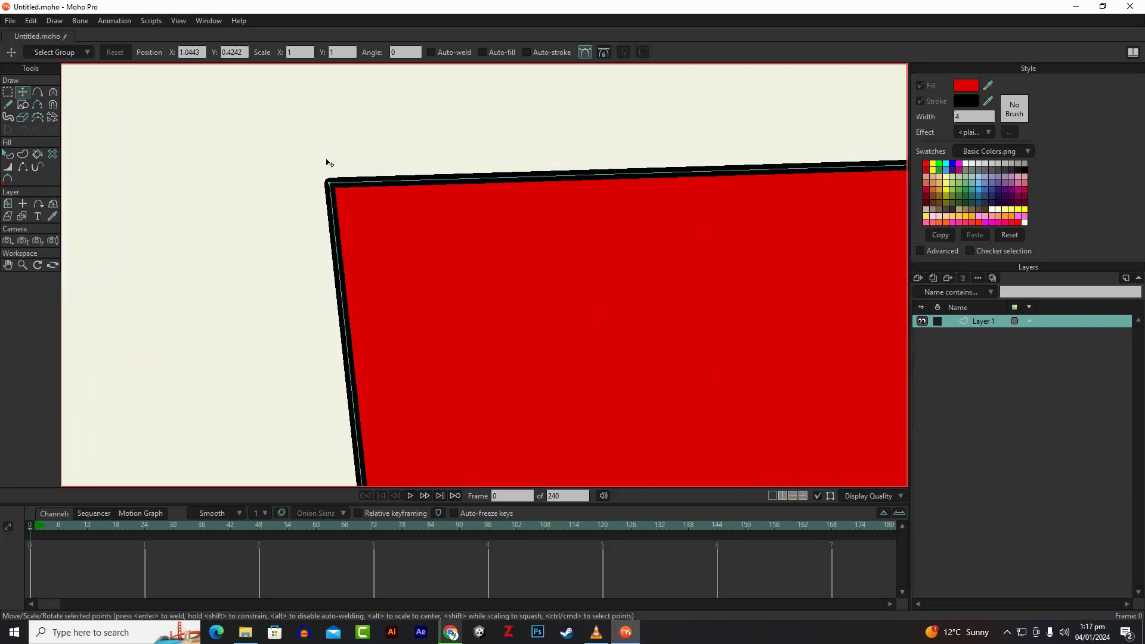
scroll(332, 173, "down", 2)
scroll(335, 178, "down", 3)
scroll(463, 195, "up", 3)
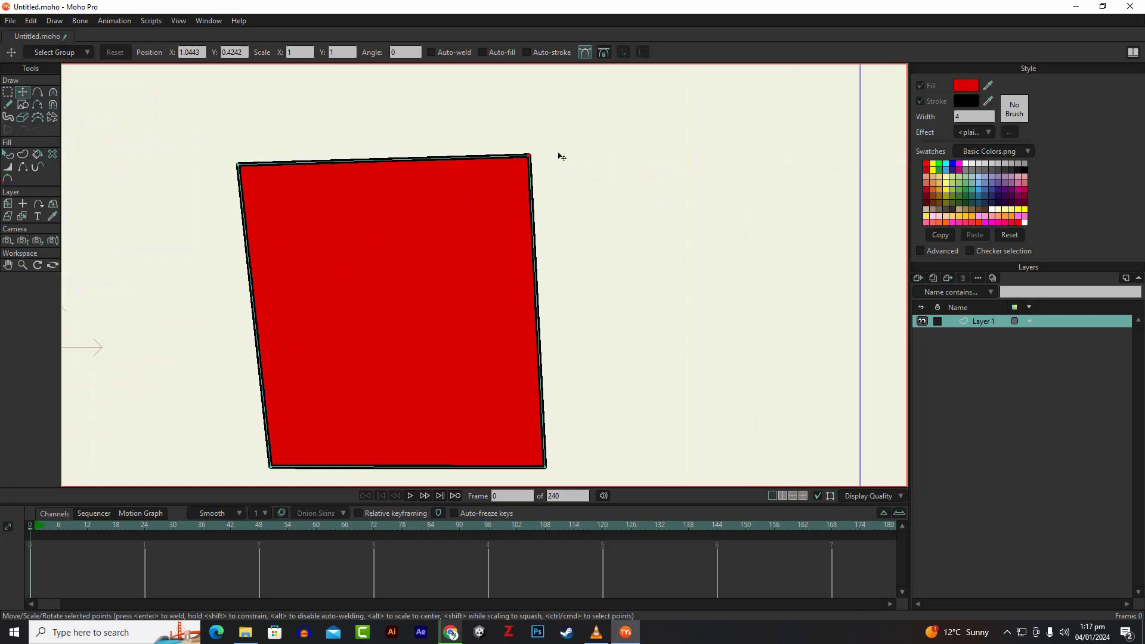
left_click(559, 157)
scroll(548, 165, "up", 2)
key("ctrl+a")
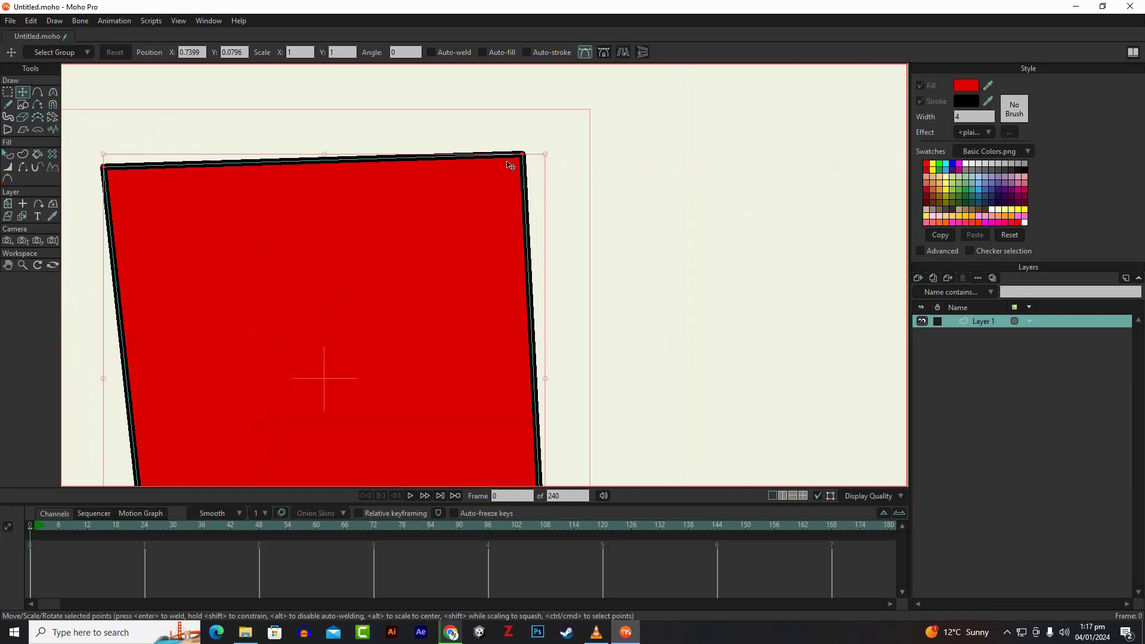
scroll(531, 165, "down", 4)
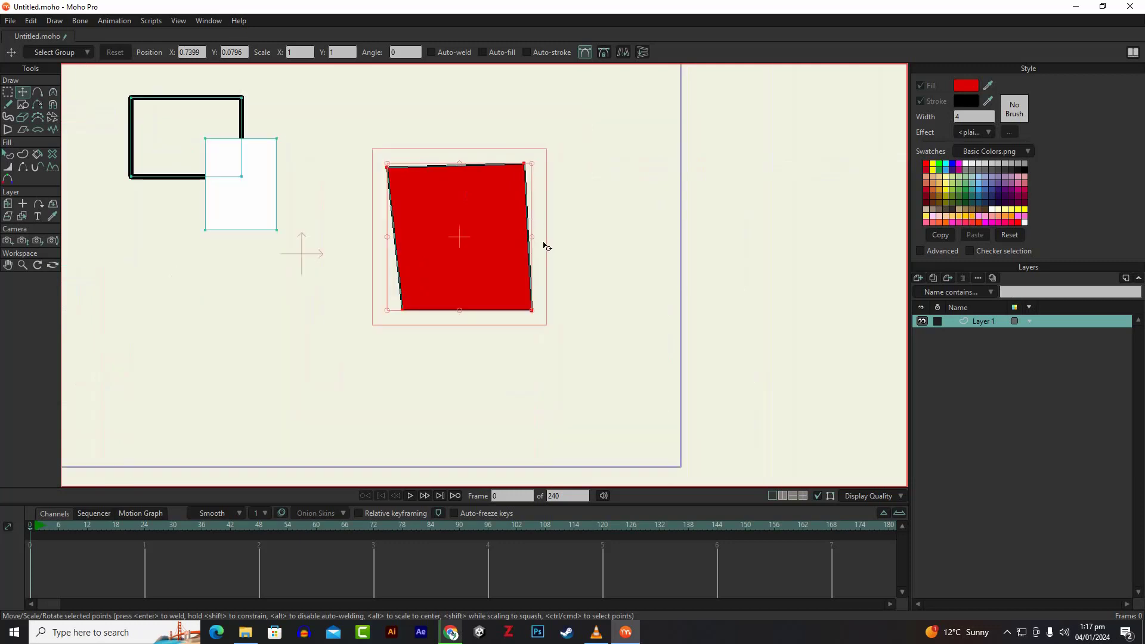
scroll(545, 245, "up", 2)
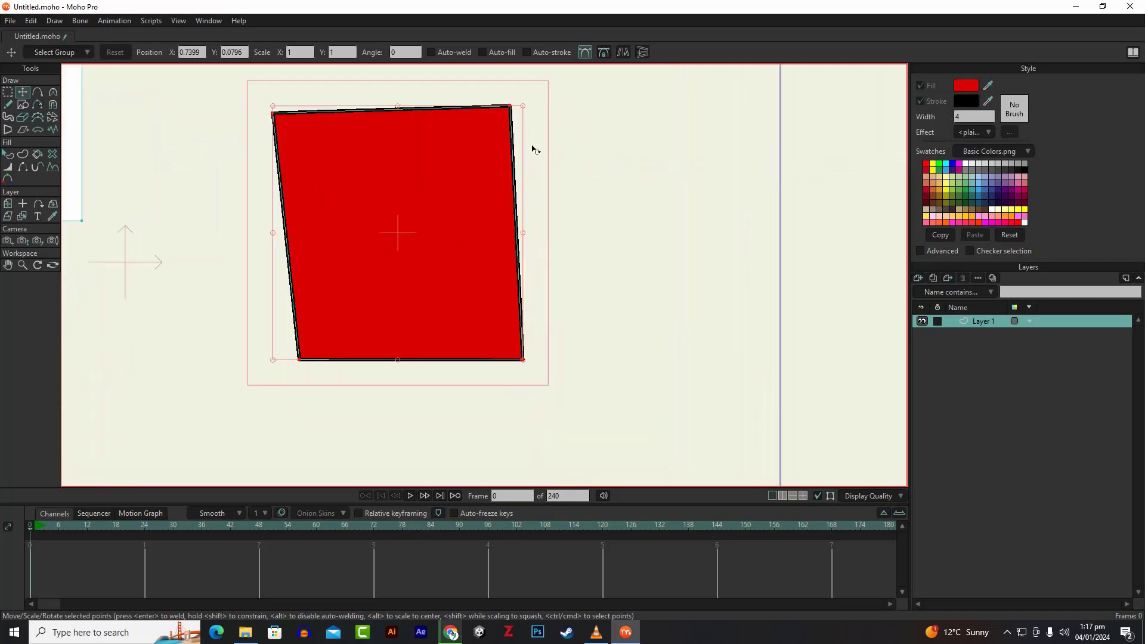
Thicken the stroke at the red shape's upper-right corner point to 438 percent using the Line Width tool
left_click(8, 170)
scroll(529, 84, "up", 2)
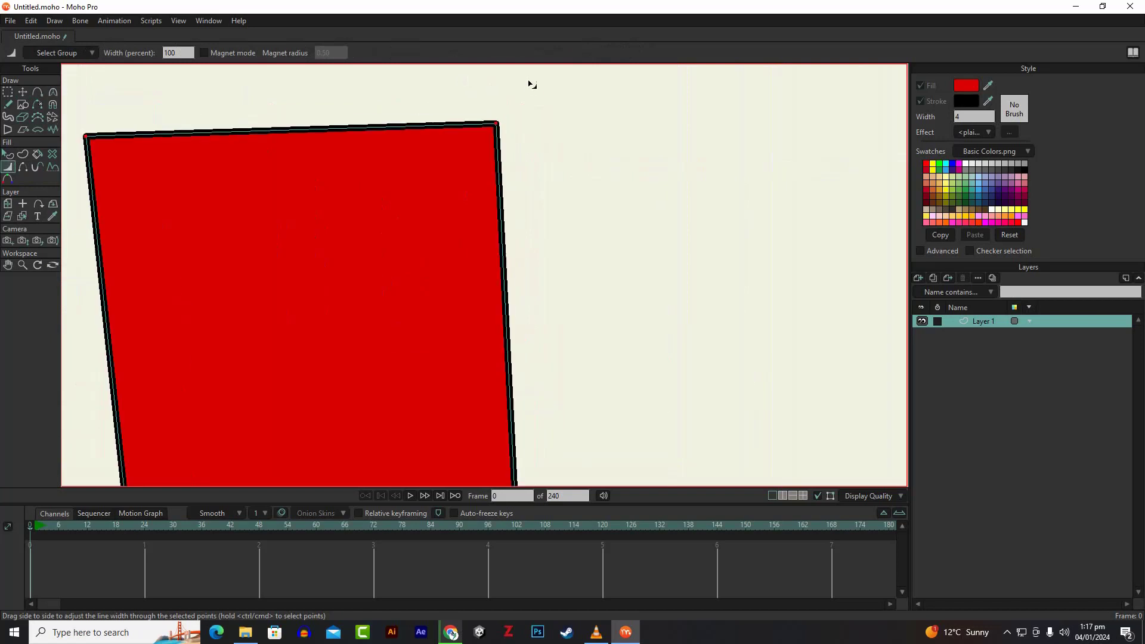
left_click_drag(517, 113, 594, 9)
scroll(519, 114, "up", 2)
scroll(634, 191, "down", 5)
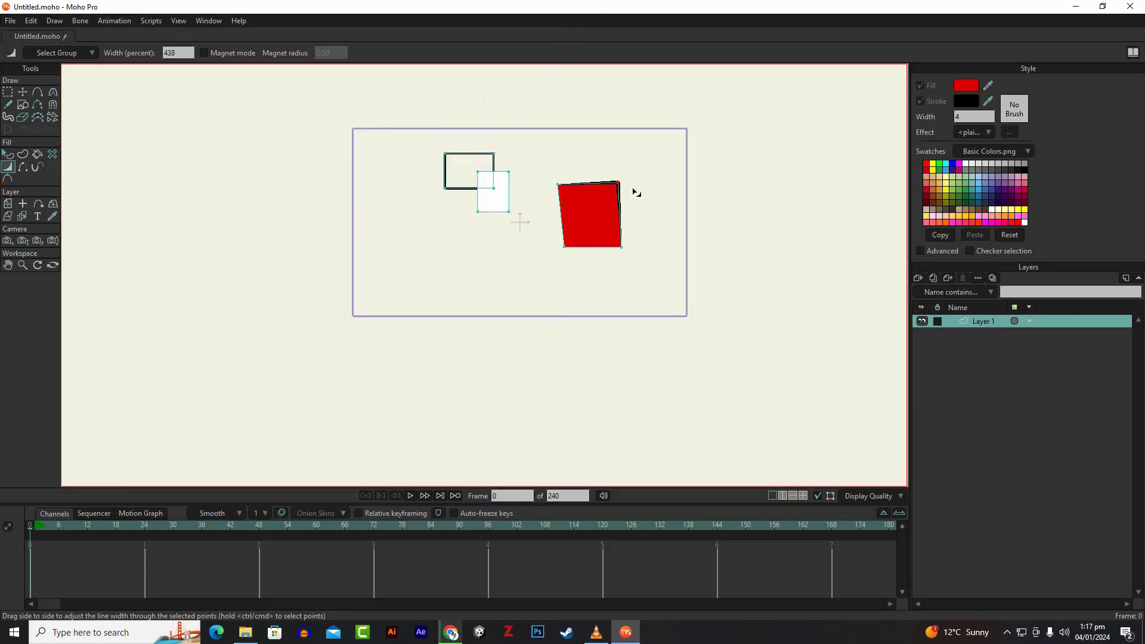
Thicken the stroke at the red shape's lower-left corner point to 166 percent
scroll(639, 199, "up", 2)
scroll(606, 185, "up", 2)
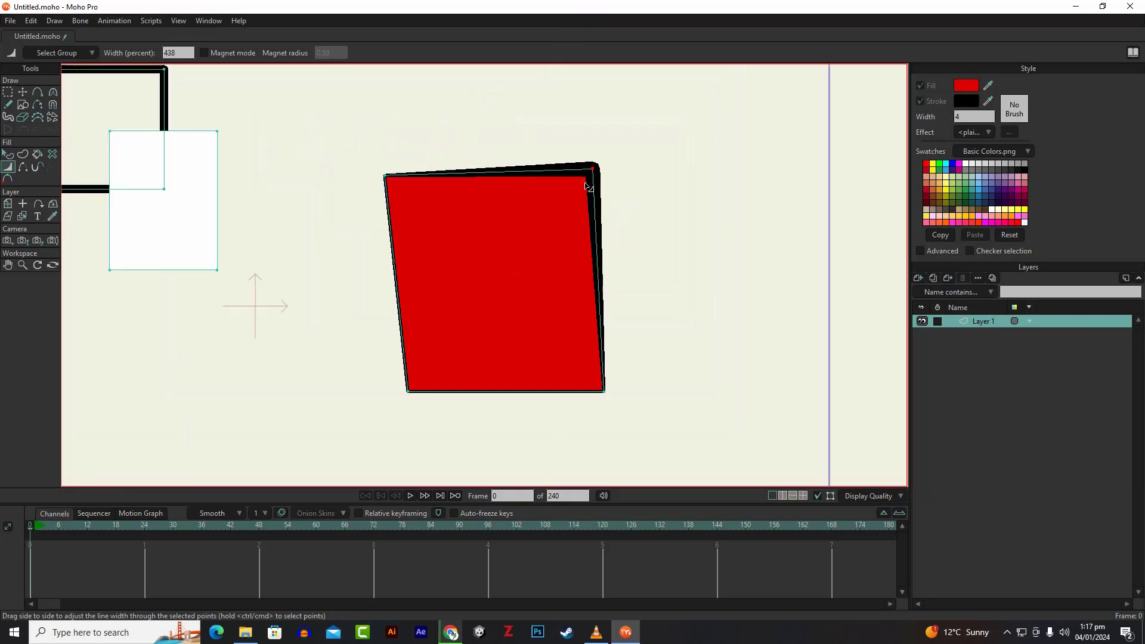
scroll(411, 402, "up", 2)
scroll(410, 405, "up", 1)
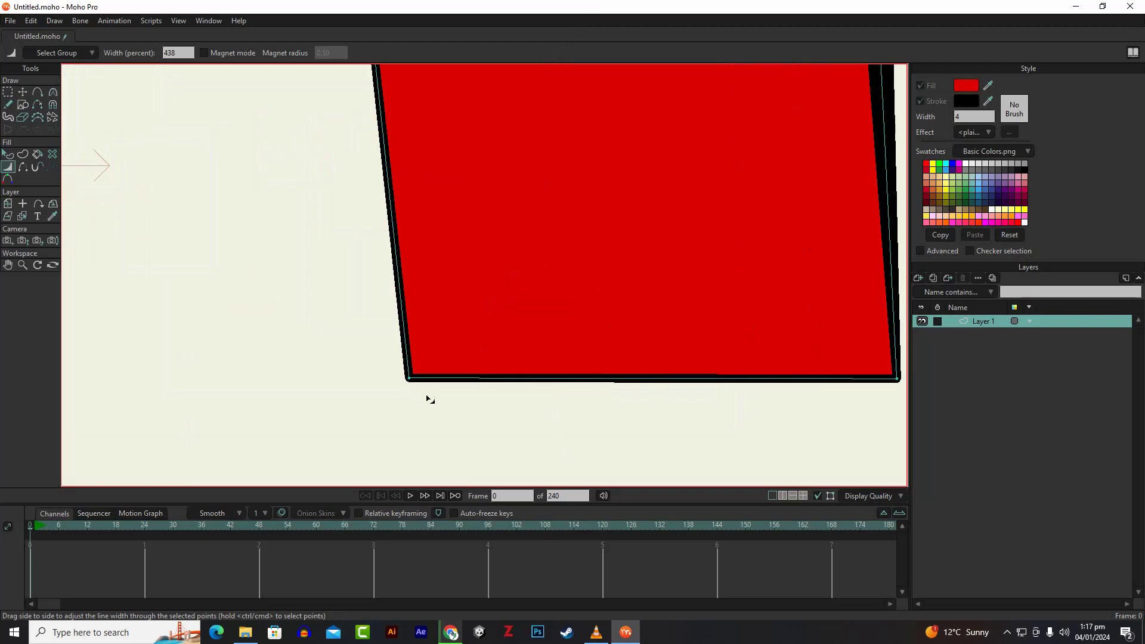
mouse_move(414, 403)
left_mouse_down()
mouse_move(407, 334)
mouse_move(394, 352)
mouse_move(402, 391)
mouse_move(488, 298)
mouse_move(444, 347)
left_mouse_up()
scroll(397, 397, "up", 2)
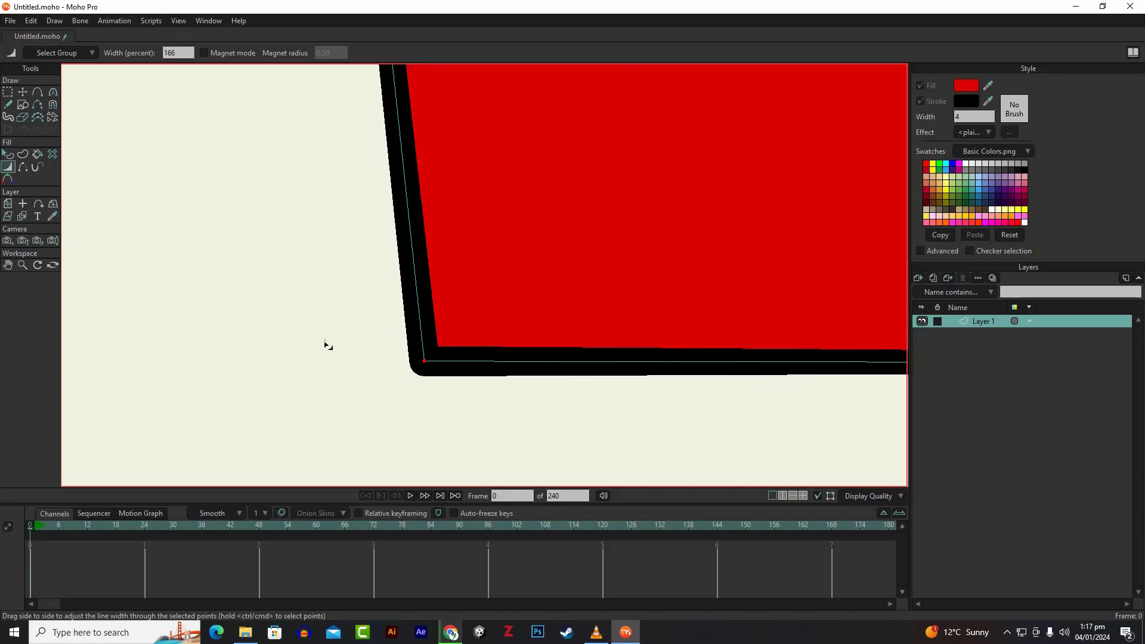
Thin the stroke at the red shape's lower-right corner point to 62 percent
scroll(326, 343, "down", 10)
scroll(361, 352, "up", 3)
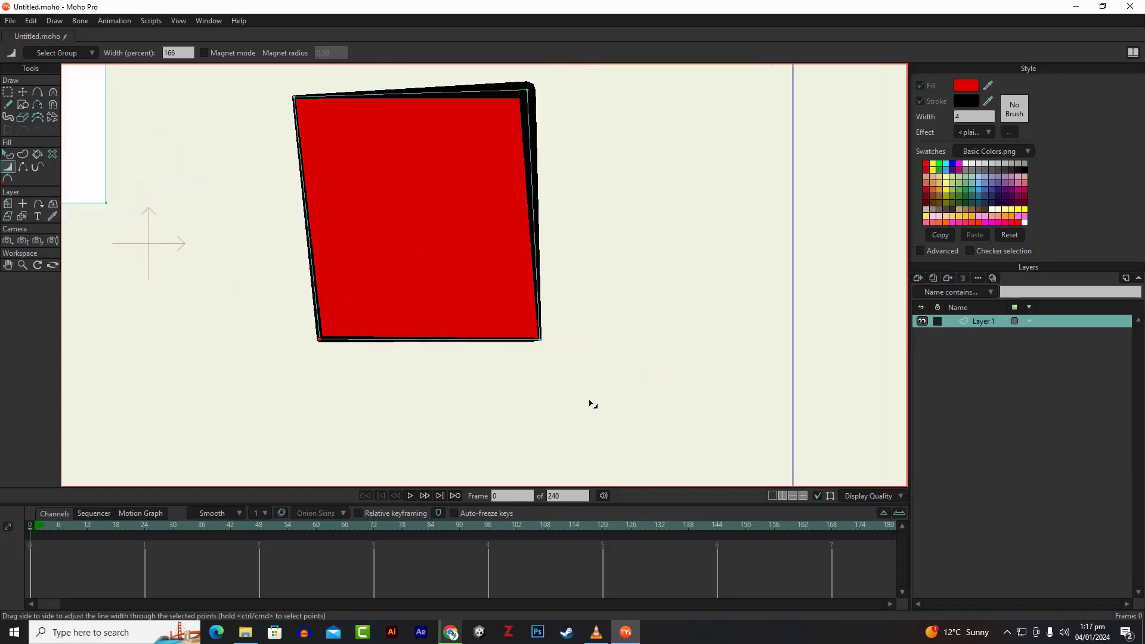
left_click_drag(613, 395, 411, 309)
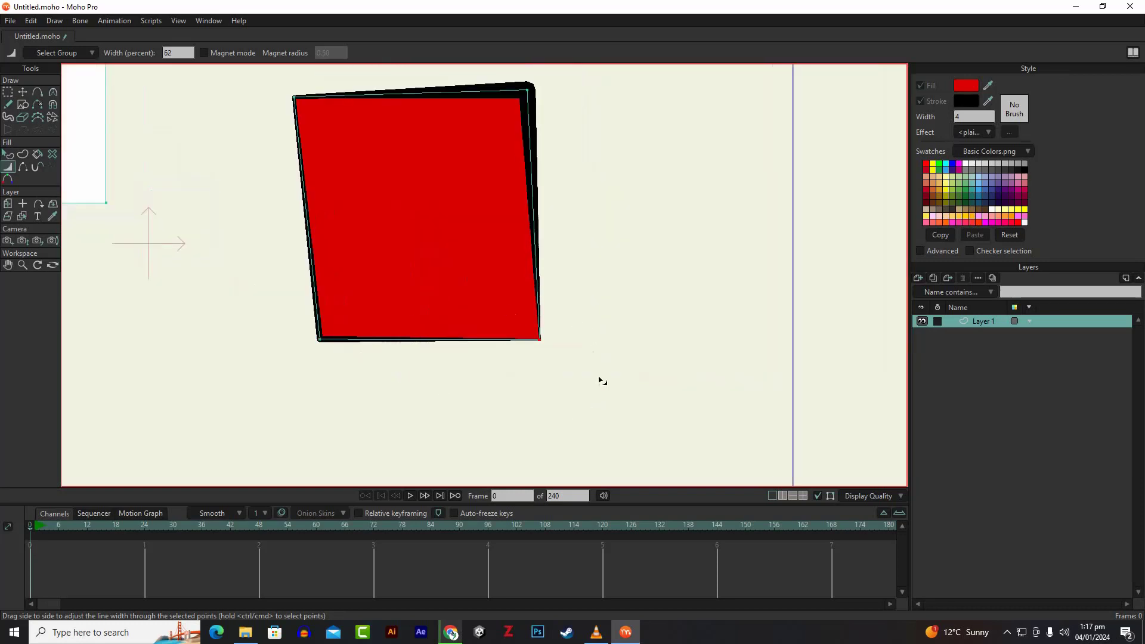
Select both lower corner points of the red shape and thicken their stroke width to 542 percent
left_click_drag(609, 417, 258, 291)
scroll(538, 380, "up", 3)
scroll(539, 376, "down", 3)
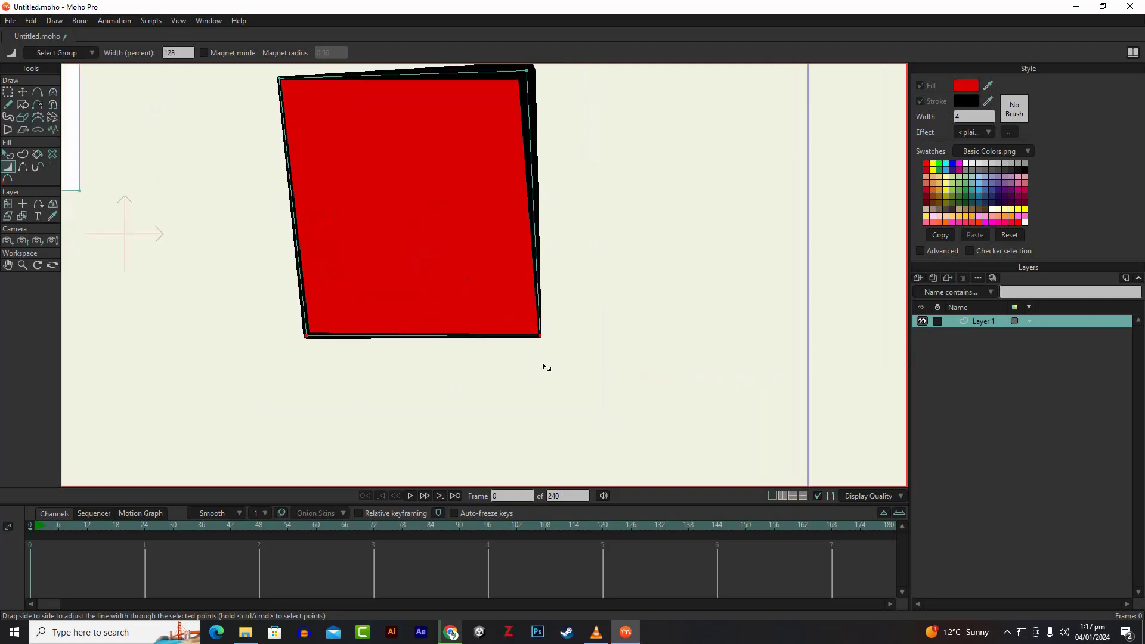
left_click_drag(550, 353, 671, 641)
Select all four corner points of the red shape and thicken their stroke width to 704 percent
scroll(542, 209, "down", 4)
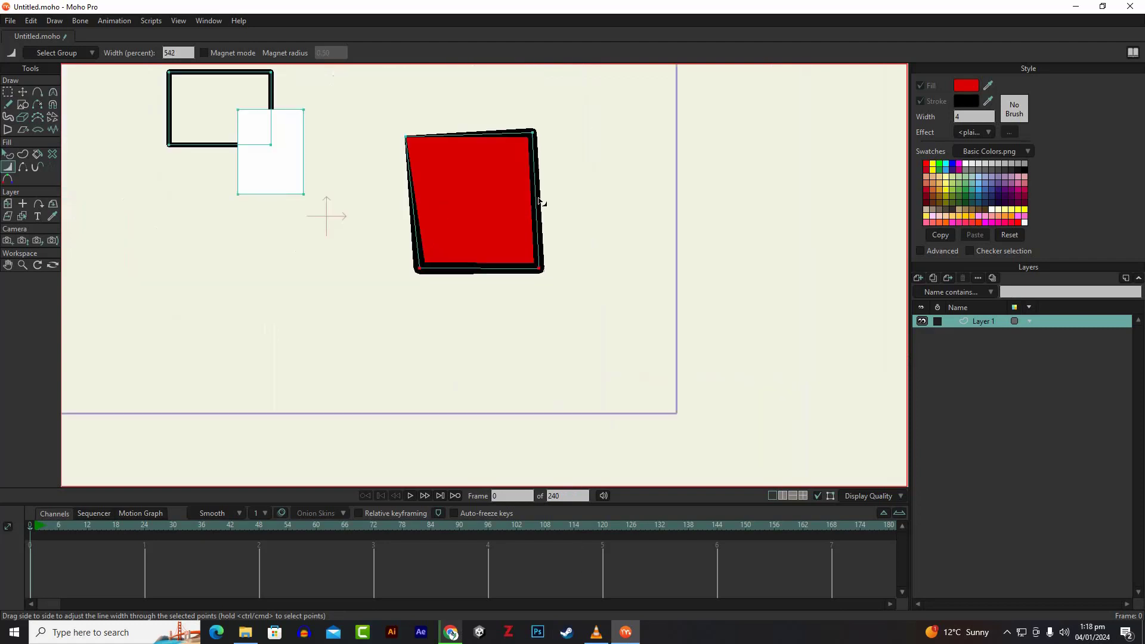
scroll(534, 253, "down", 3)
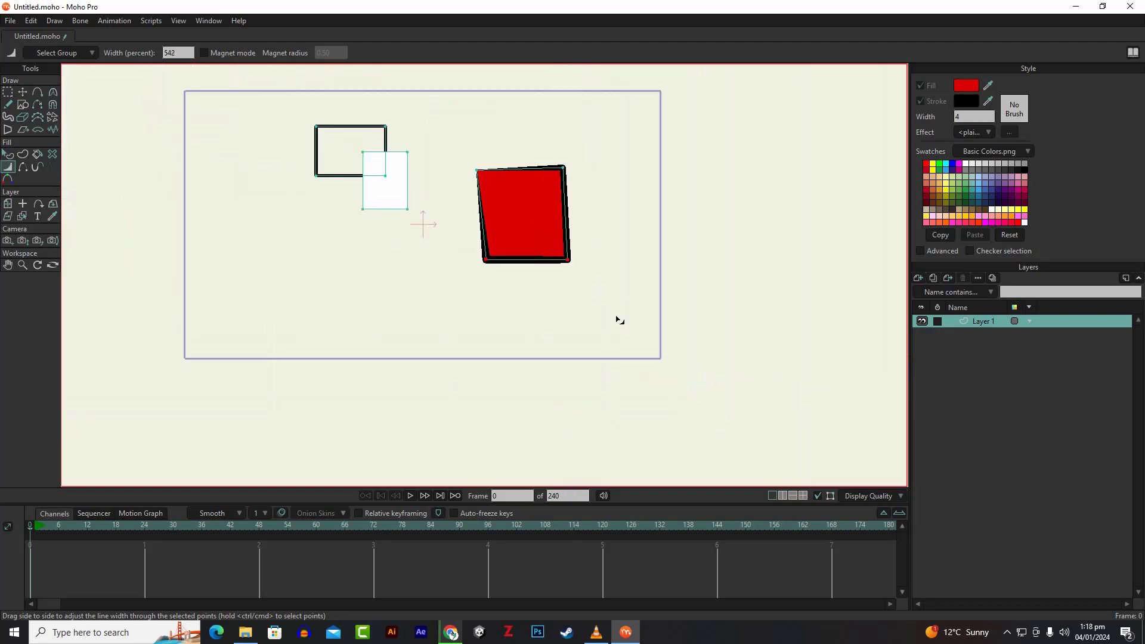
left_click_drag(617, 316, 441, 138)
scroll(467, 160, "up", 2)
mouse_move(617, 255)
left_mouse_down()
mouse_move(609, 251)
mouse_move(626, 243)
mouse_move(1022, 180)
mouse_move(545, 271)
mouse_move(688, 249)
mouse_move(576, 237)
mouse_move(560, 240)
mouse_move(680, 246)
left_mouse_up()
scroll(622, 177, "up", 3)
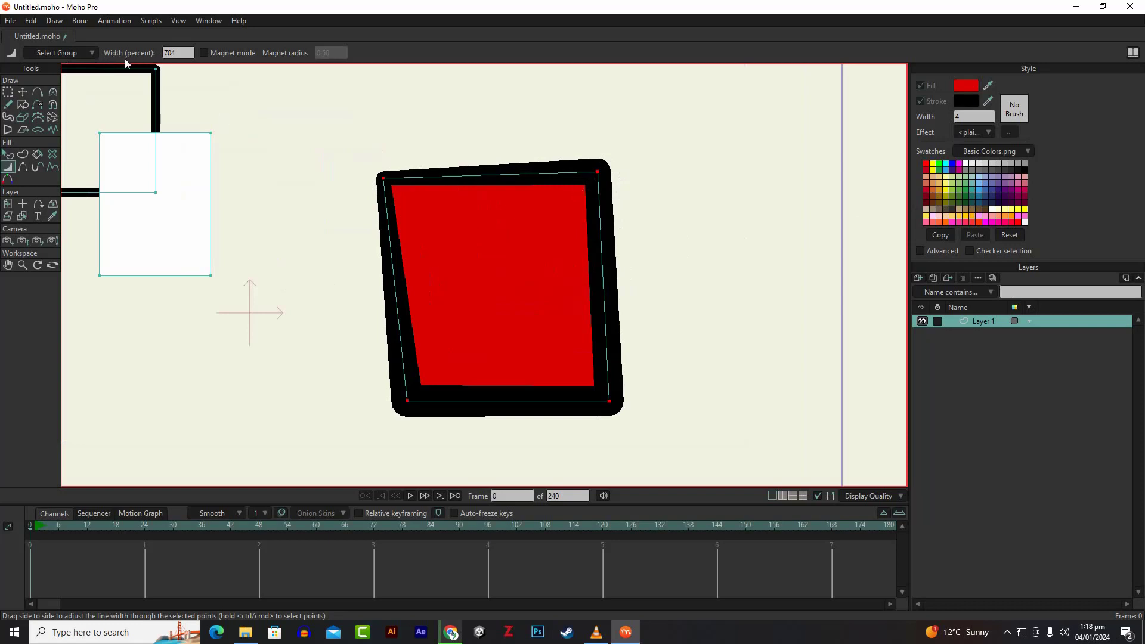
Reduce the stroke width of the red shape's four corner points to 534 percent
left_click(179, 53)
left_click(284, 167)
scroll(303, 179, "down", 3)
scroll(403, 222, "up", 2)
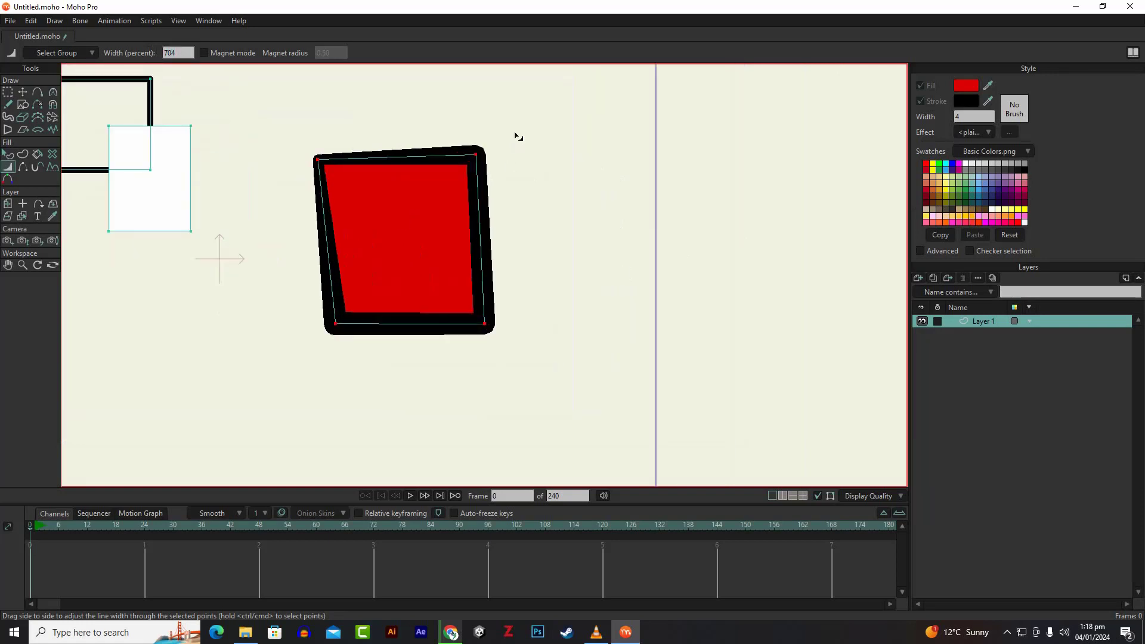
left_click_drag(517, 132, 465, 145)
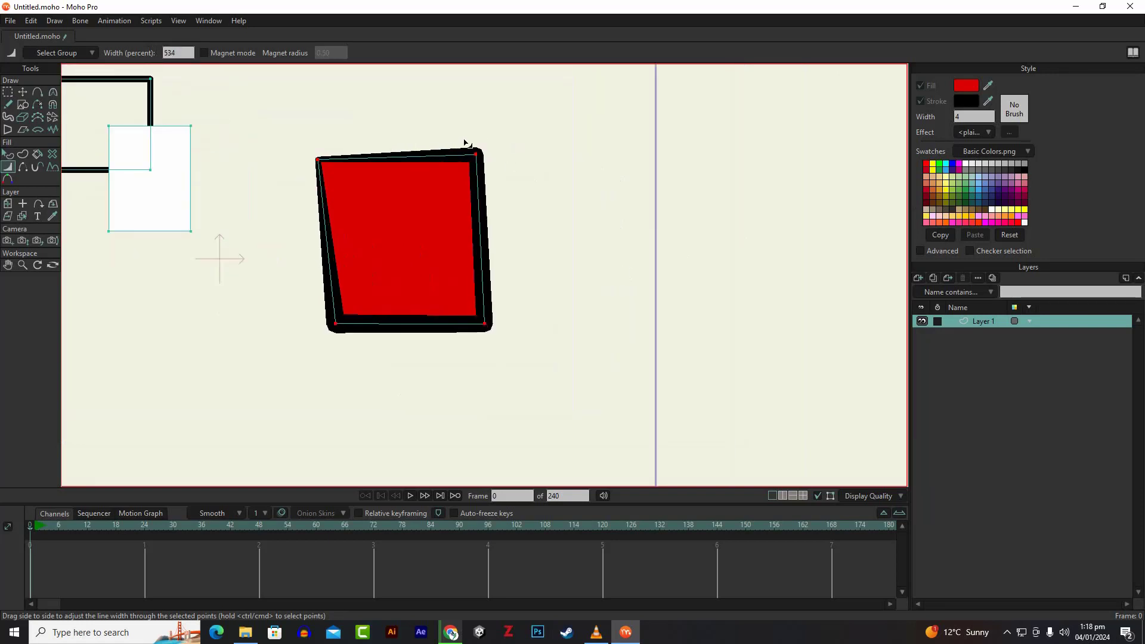
Set the line width of all the red shape's points to exactly 100 percent
left_click_drag(531, 129, 236, 403)
left_click(185, 54)
type("100")
key("Return")
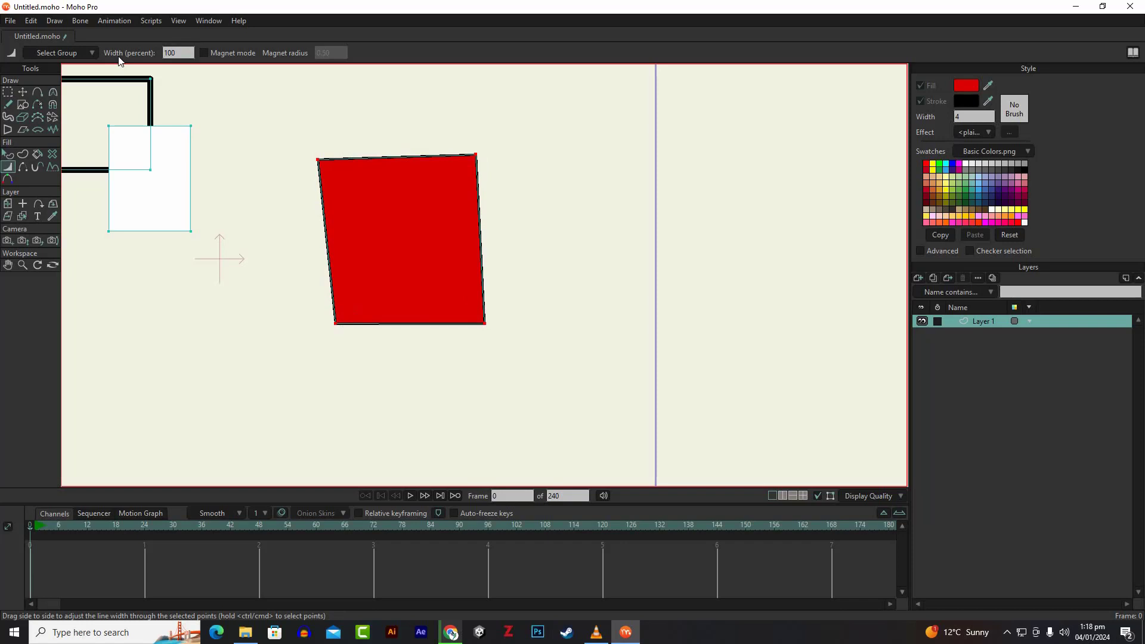
scroll(330, 200, "up", 3)
scroll(329, 199, "down", 4)
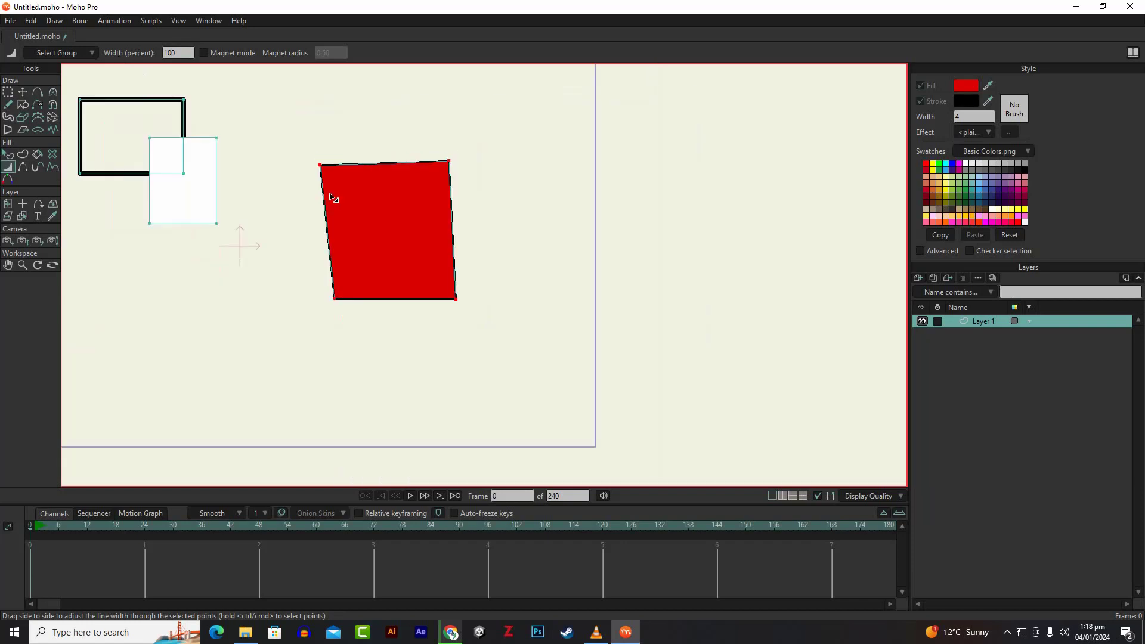
scroll(383, 231, "up", 3)
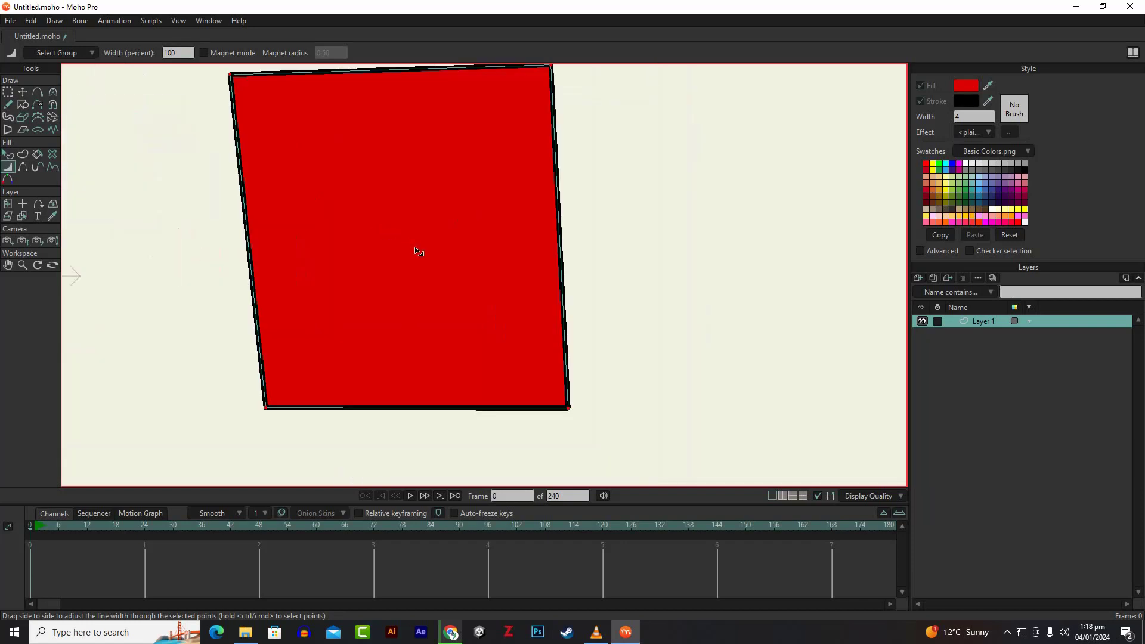
scroll(358, 199, "down", 2)
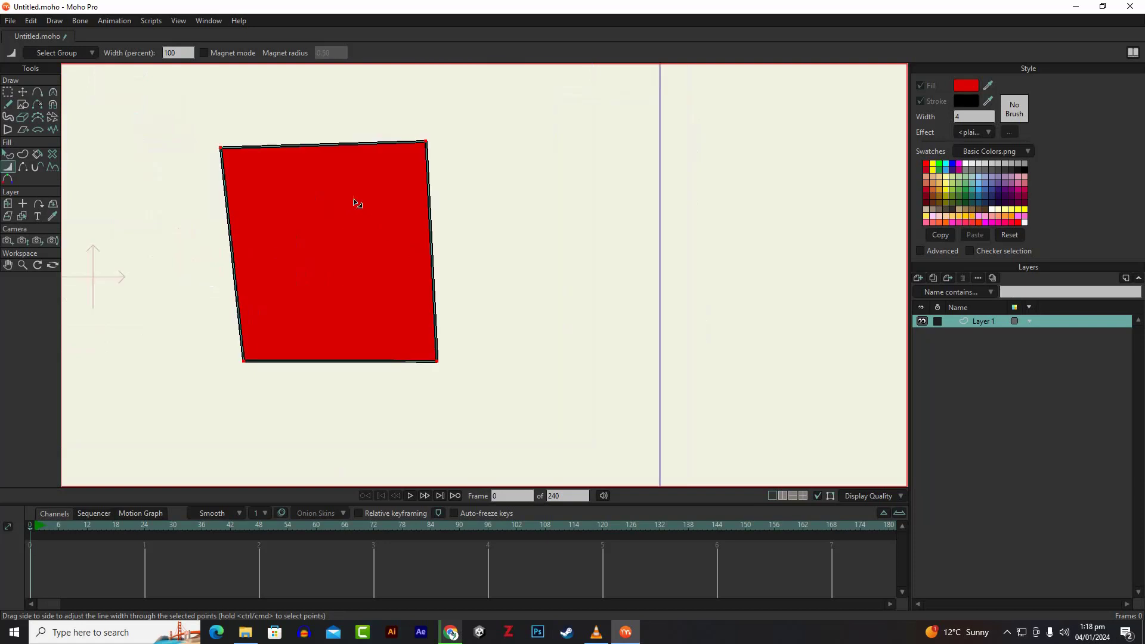
scroll(378, 179, "up", 2)
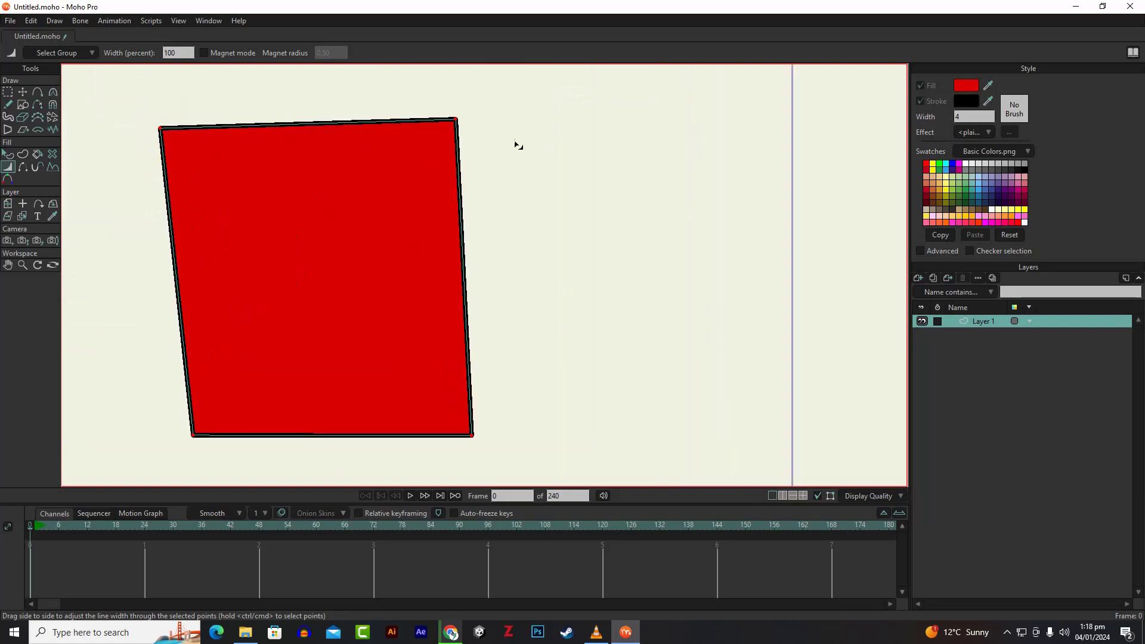
scroll(517, 145, "down", 4)
scroll(517, 145, "up", 2)
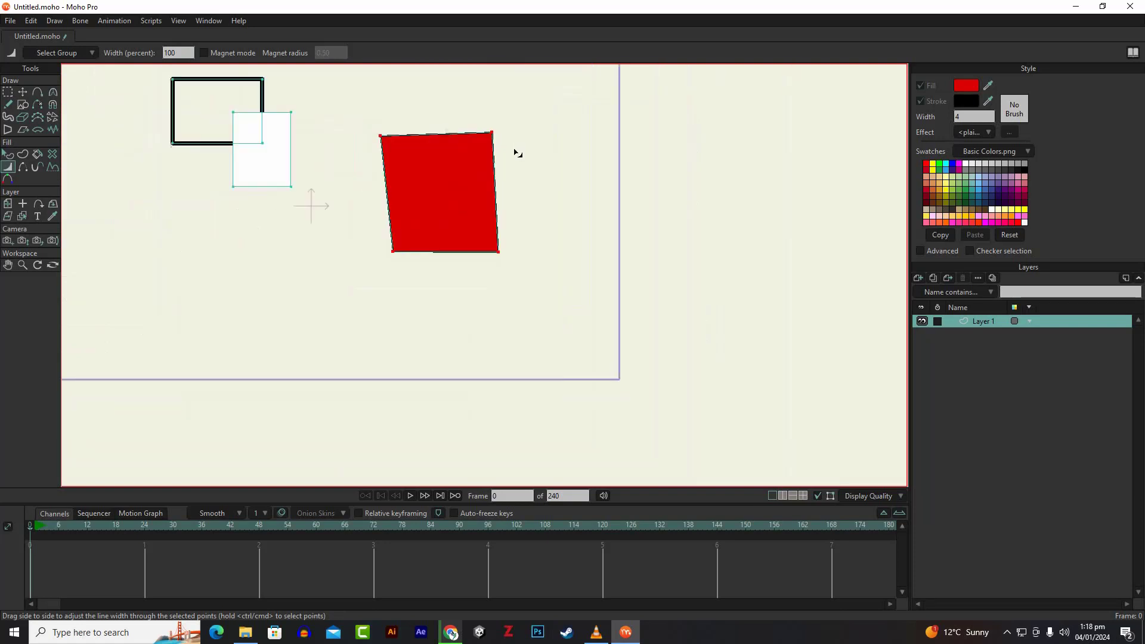
scroll(512, 142, "up", 2)
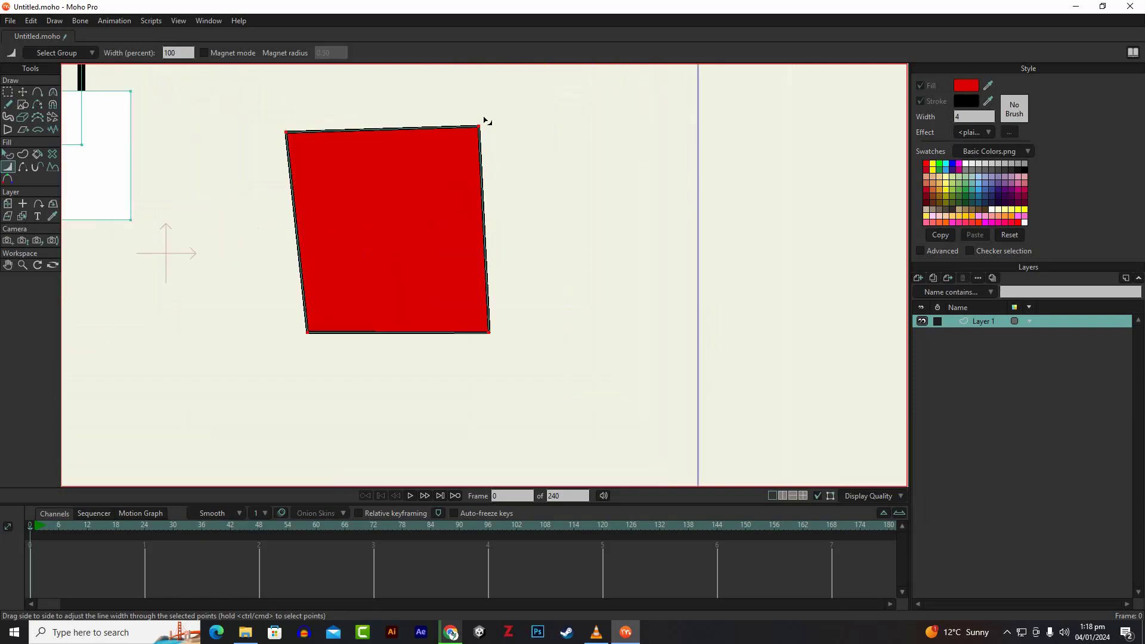
scroll(486, 119, "up", 3)
scroll(485, 119, "down", 2)
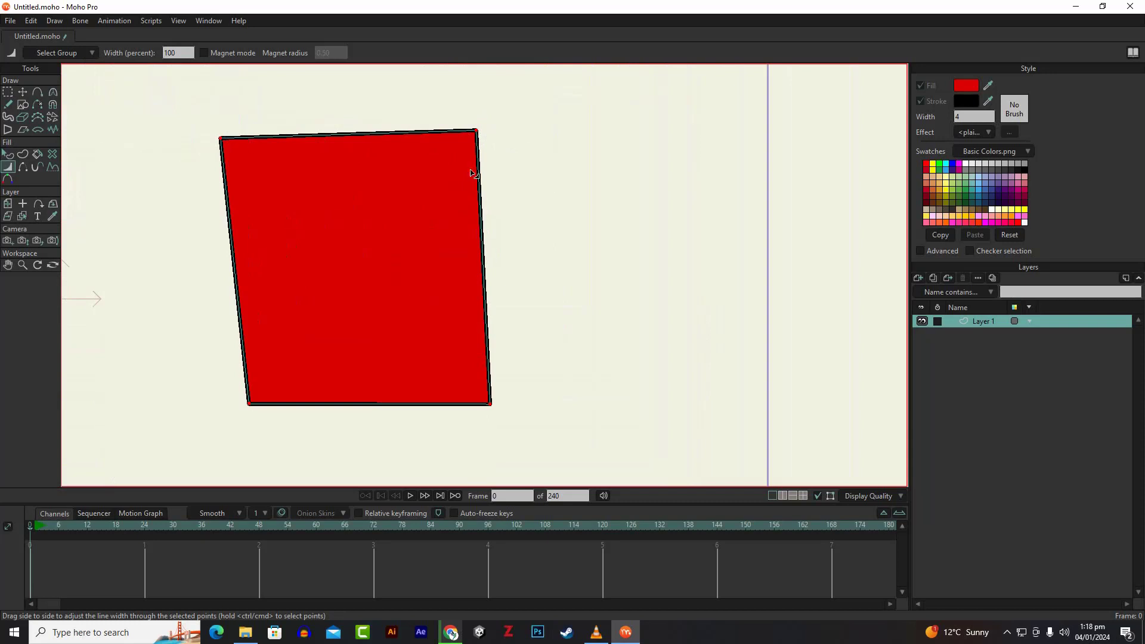
Round the red shape's corners with the Curvature tool, to a curvature of about 0.15
left_click(53, 92)
scroll(489, 123, "up", 2)
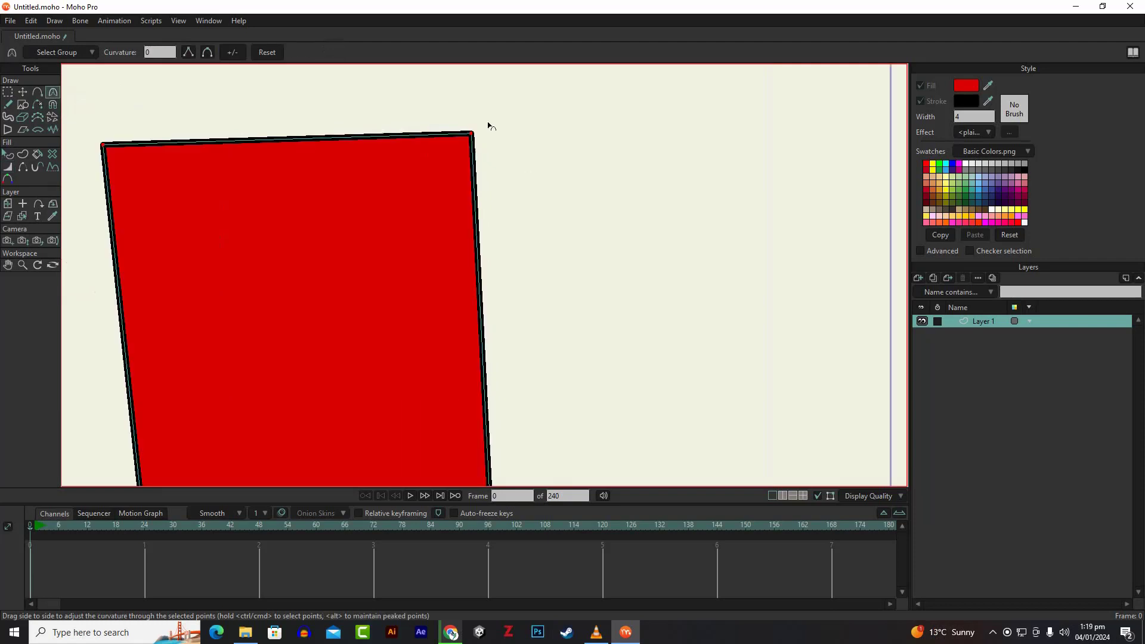
left_click_drag(470, 141, 596, 360)
scroll(578, 281, "down", 3)
scroll(579, 272, "up", 1)
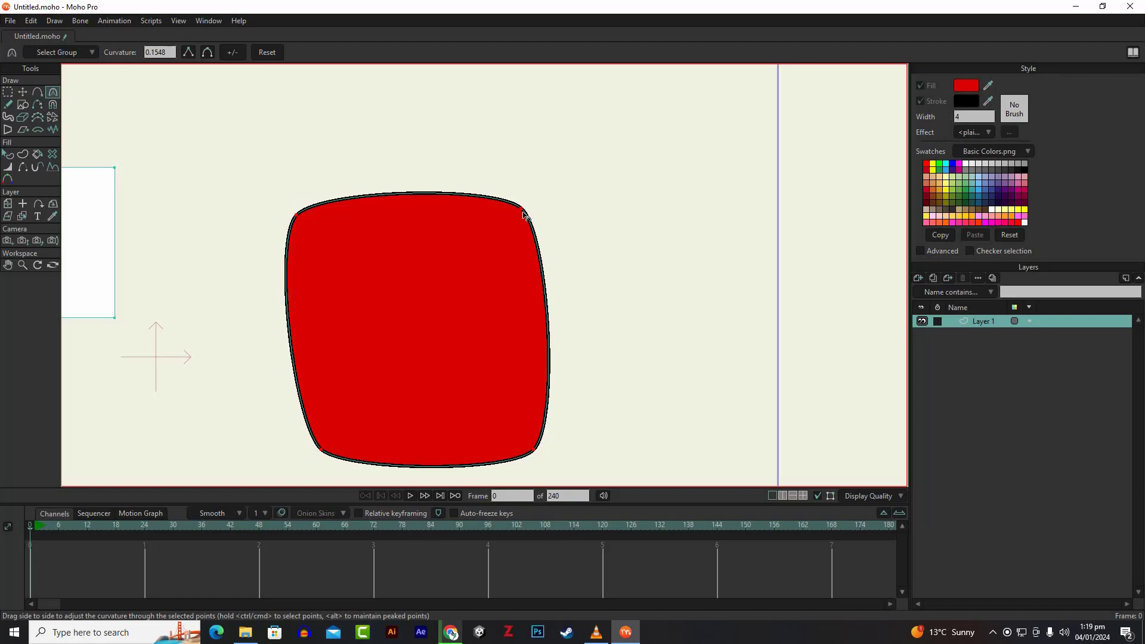
scroll(523, 213, "up", 2)
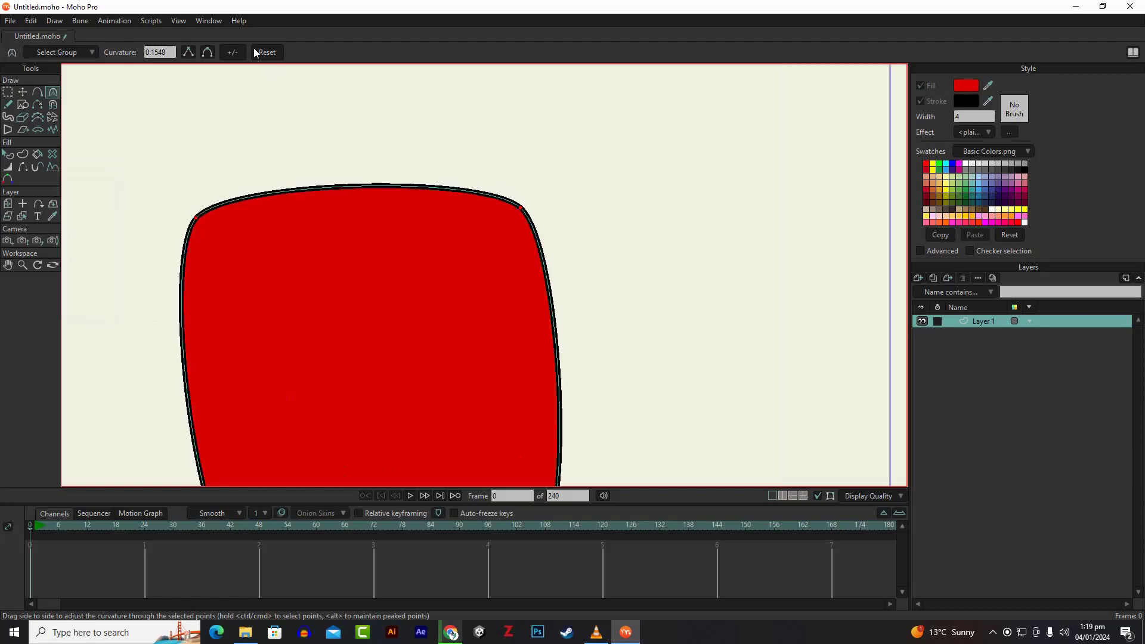
Smooth the red shape's corner points to a curvature of 0.30, and sharpen them to a curvature of 0
left_click(207, 53)
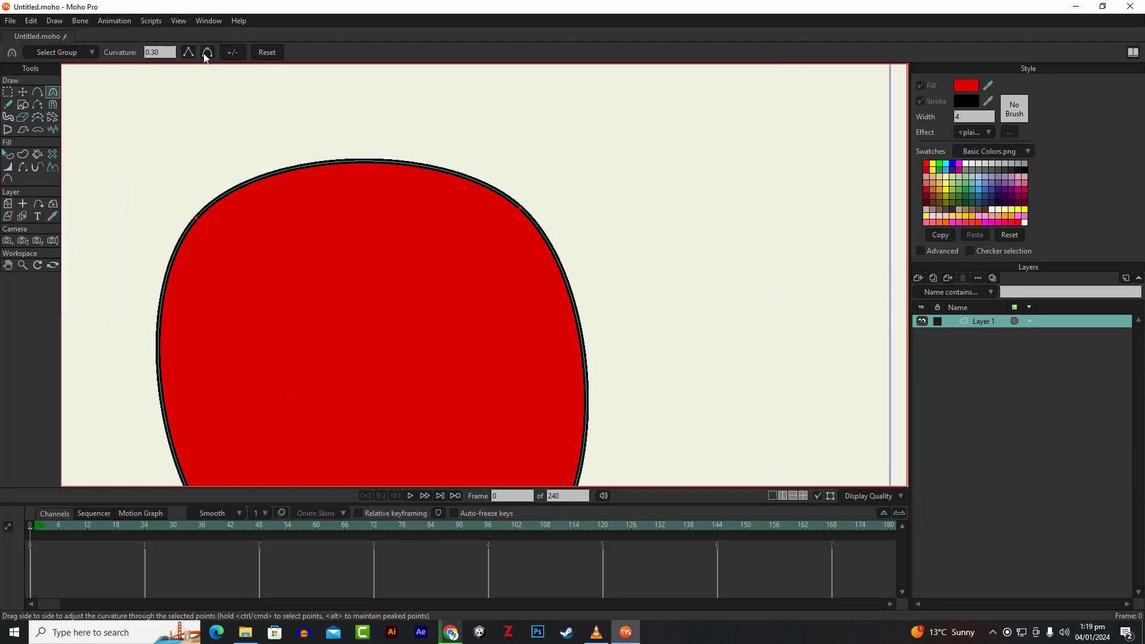
scroll(401, 173, "down", 4)
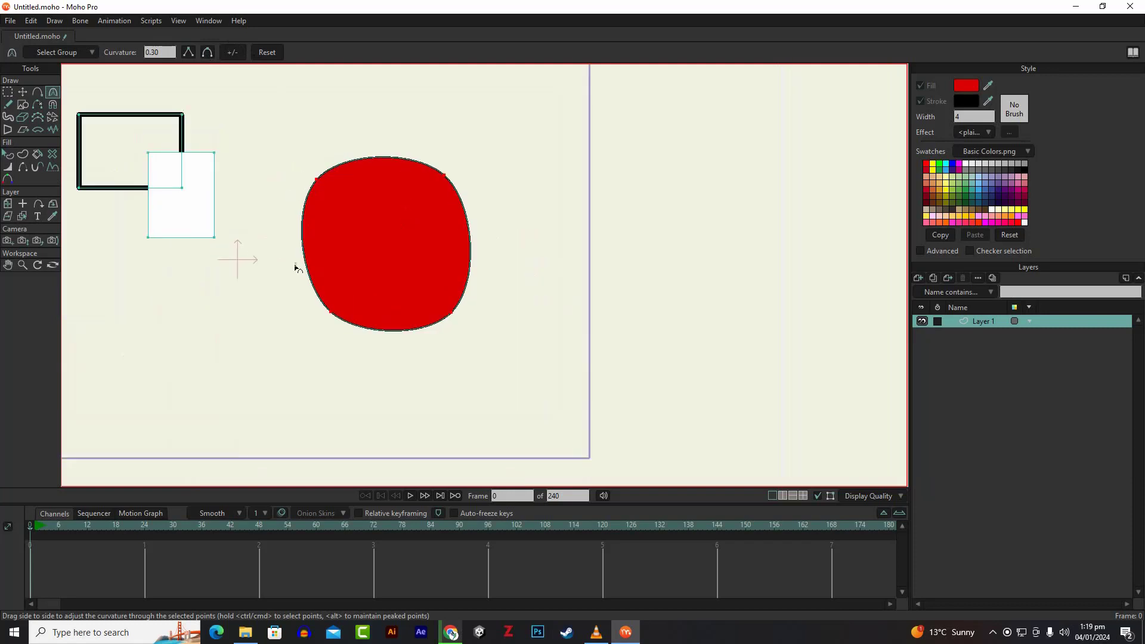
scroll(179, 70, "up", 3)
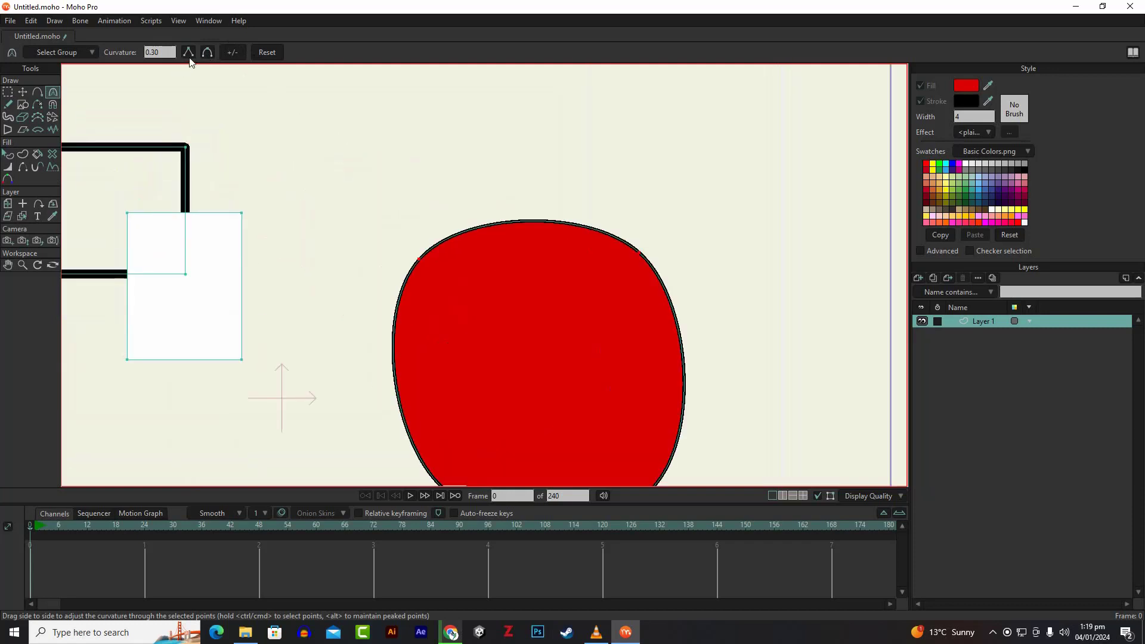
left_click(188, 52)
scroll(456, 215, "down", 3)
scroll(490, 245, "up", 2)
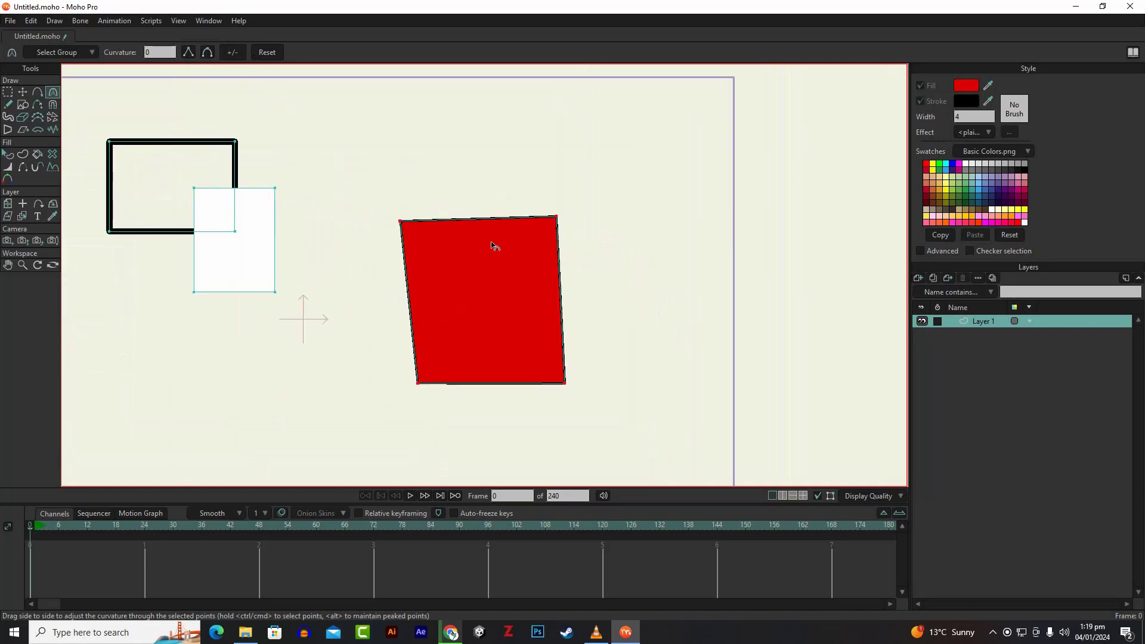
Smooth the red shape's corner points again and increase their curvature to about 0.31
left_click(211, 54)
scroll(516, 232, "up", 2)
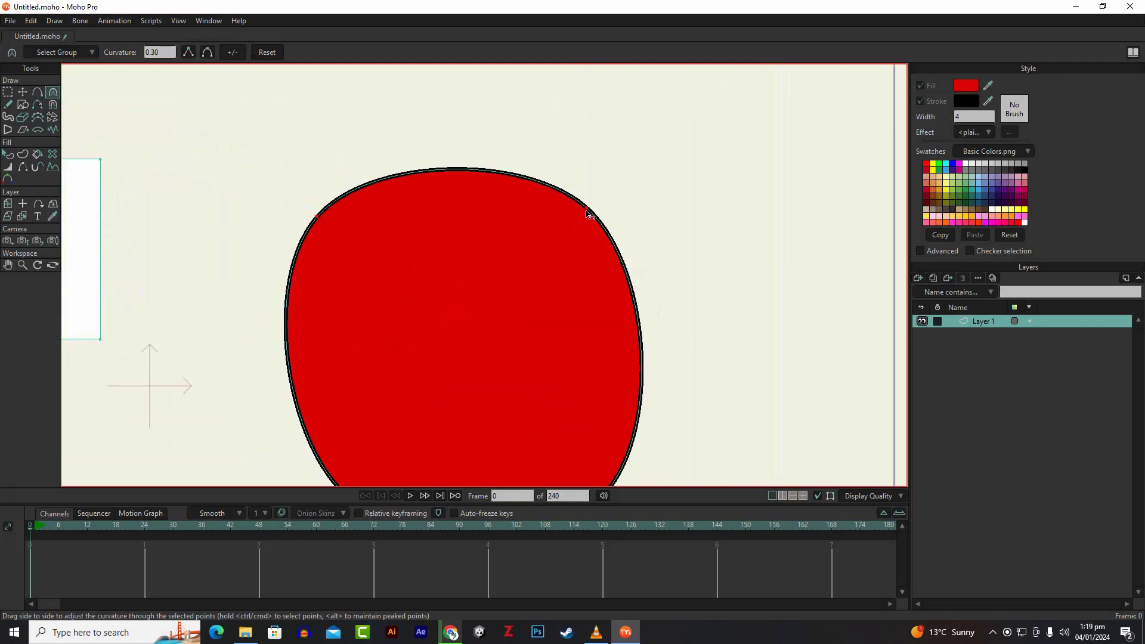
left_click_drag(588, 214, 605, 236)
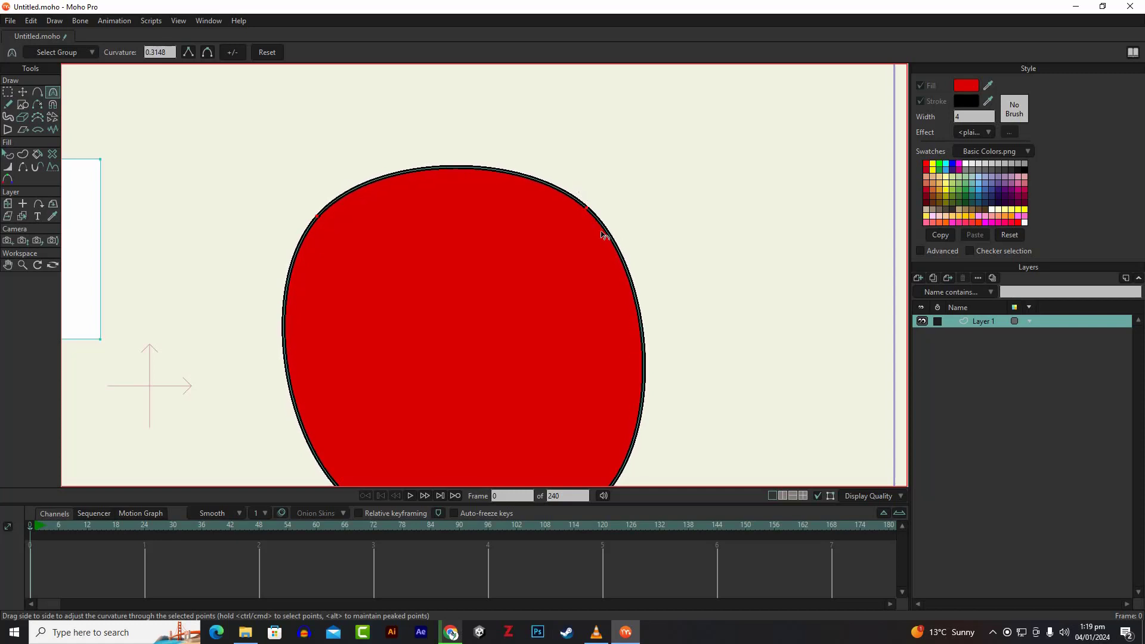
Sharpen the red shape's corners into peaks and round them slightly to a curvature of about 0.06
left_click(189, 54)
scroll(321, 209, "down", 5)
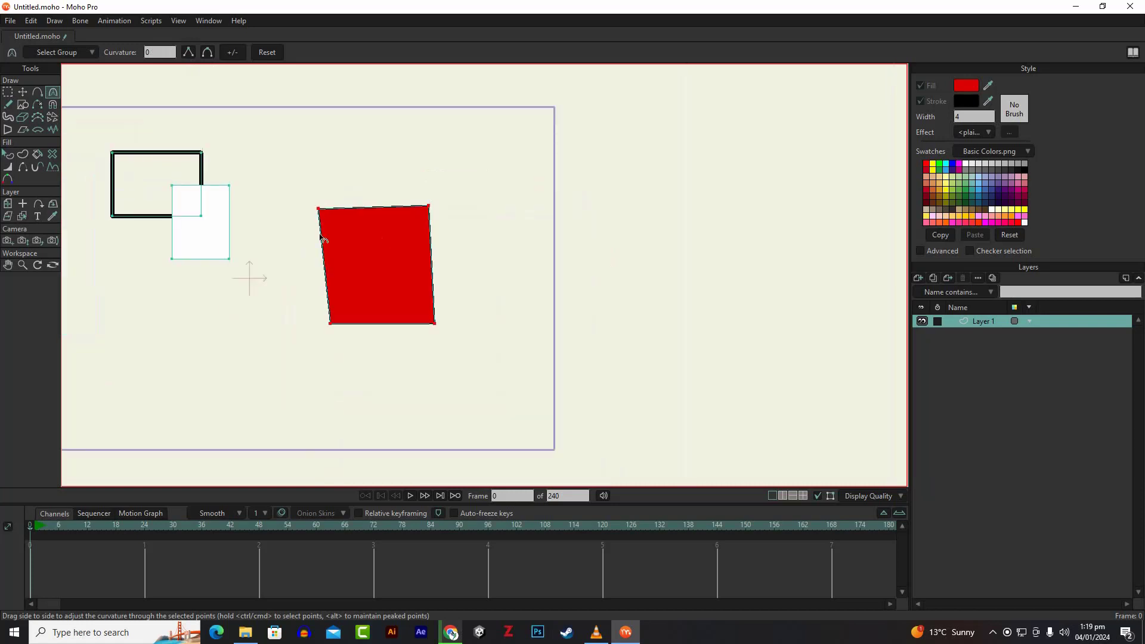
scroll(365, 267, "up", 3)
left_click_drag(448, 191, 498, 181)
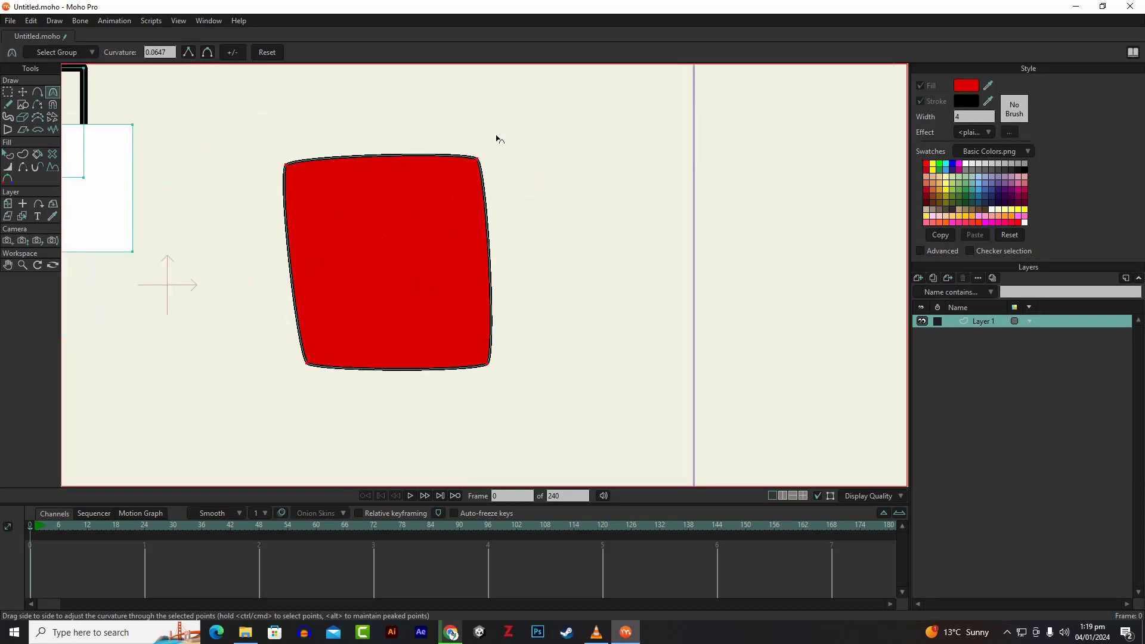
left_click_drag(498, 135, 454, 191)
Lengthen and tilt the curve handles of the red shape's upper-right corner point to make that corner rounder
scroll(488, 159, "up", 4)
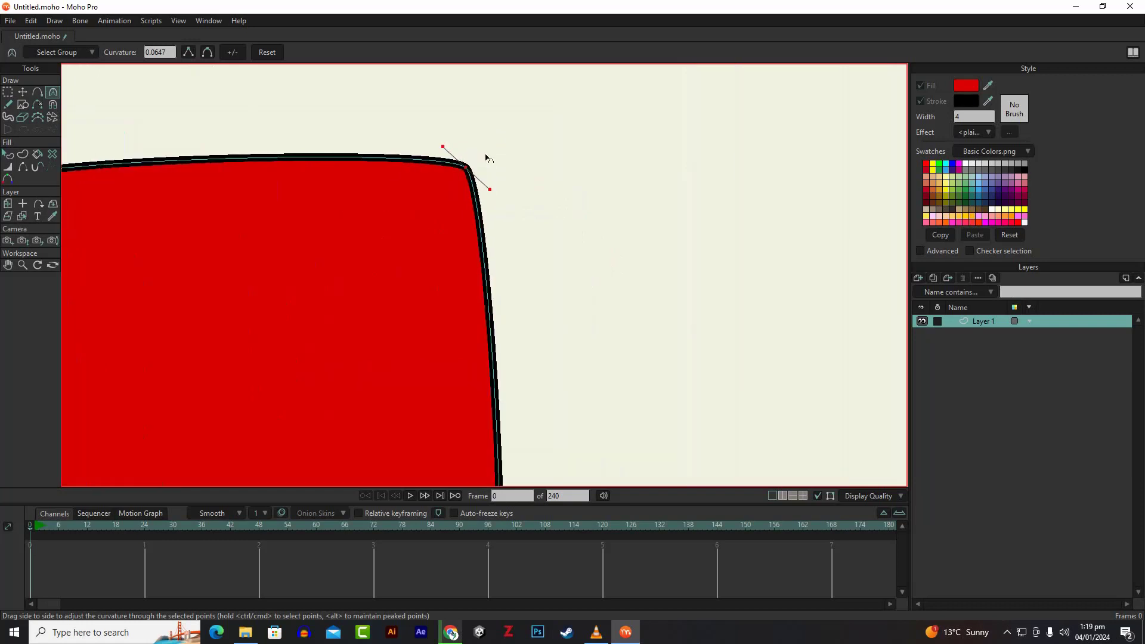
left_click_drag(491, 193, 522, 225)
left_click_drag(447, 155, 393, 200)
scroll(394, 200, "down", 5)
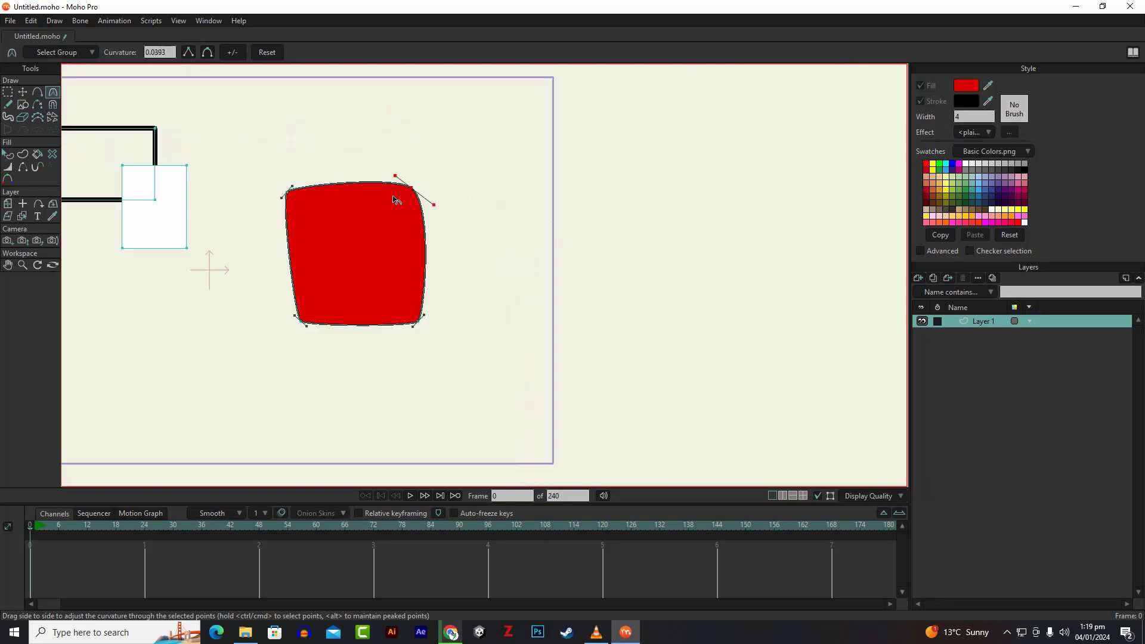
scroll(393, 200, "up", 3)
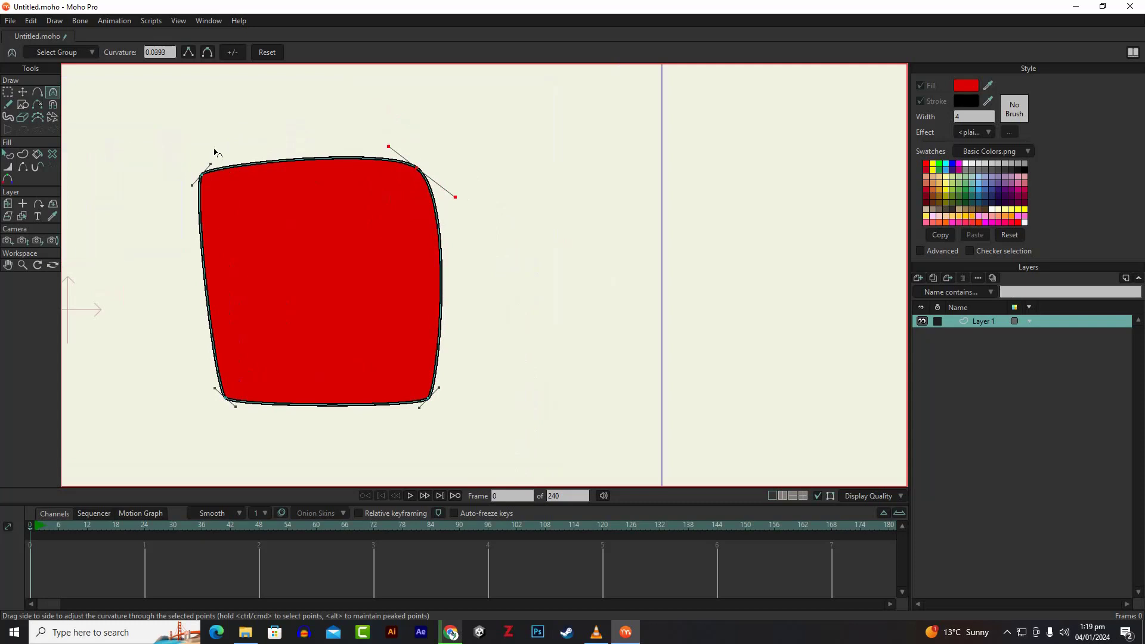
Add a new point near the middle of each of the red shape's four edges with the Add Point tool
left_click(42, 96)
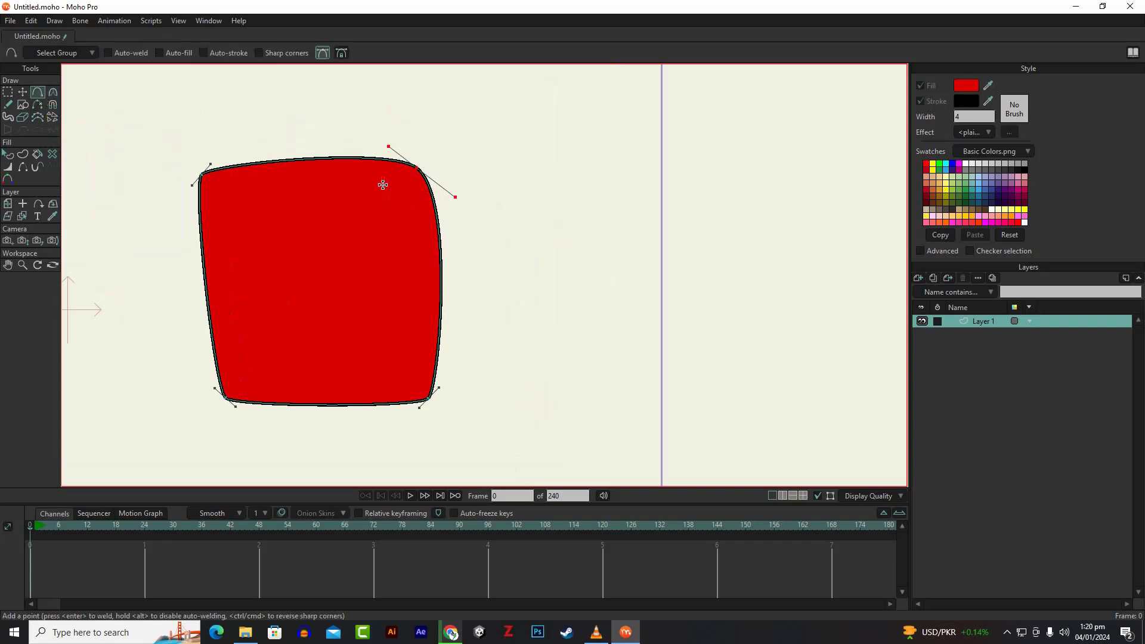
scroll(370, 183, "up", 3)
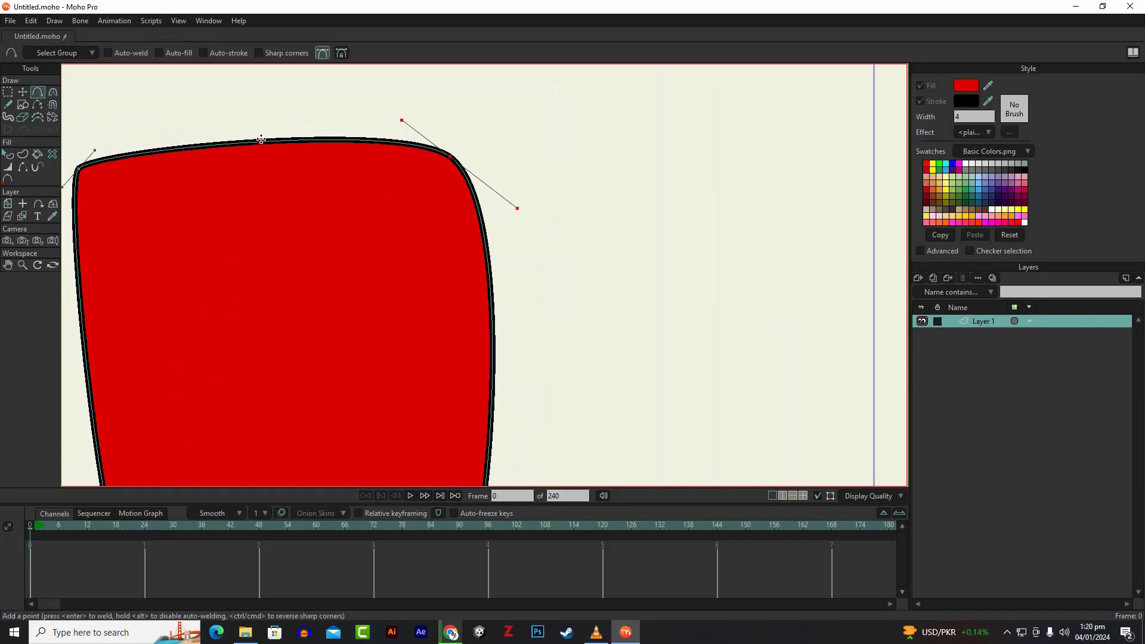
left_click(261, 141)
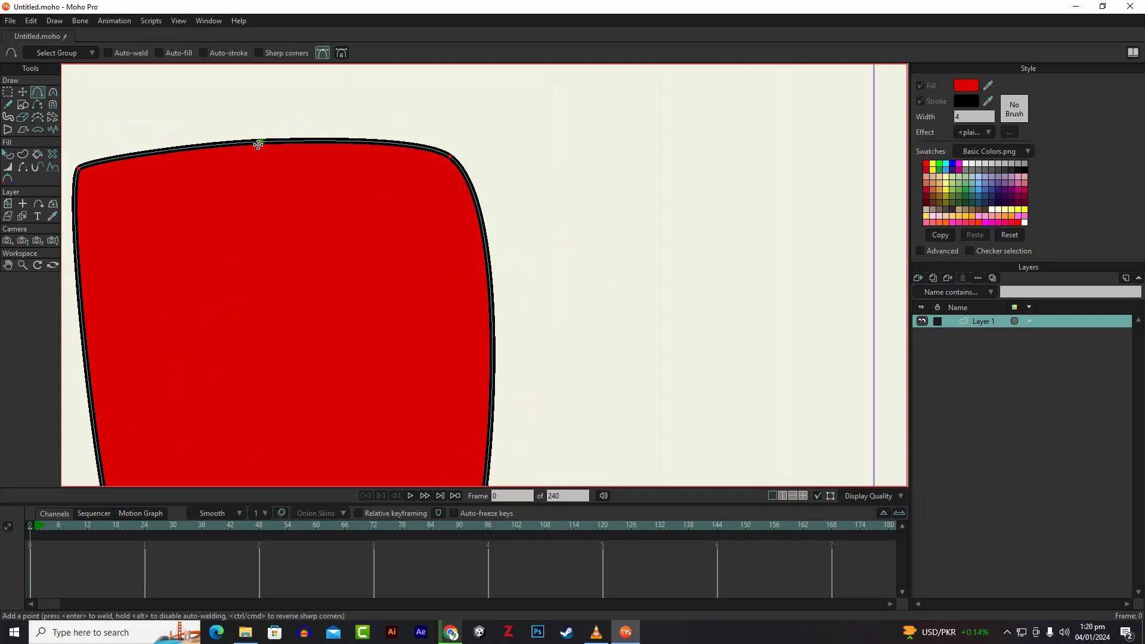
scroll(361, 187, "down", 4)
scroll(404, 245, "up", 3)
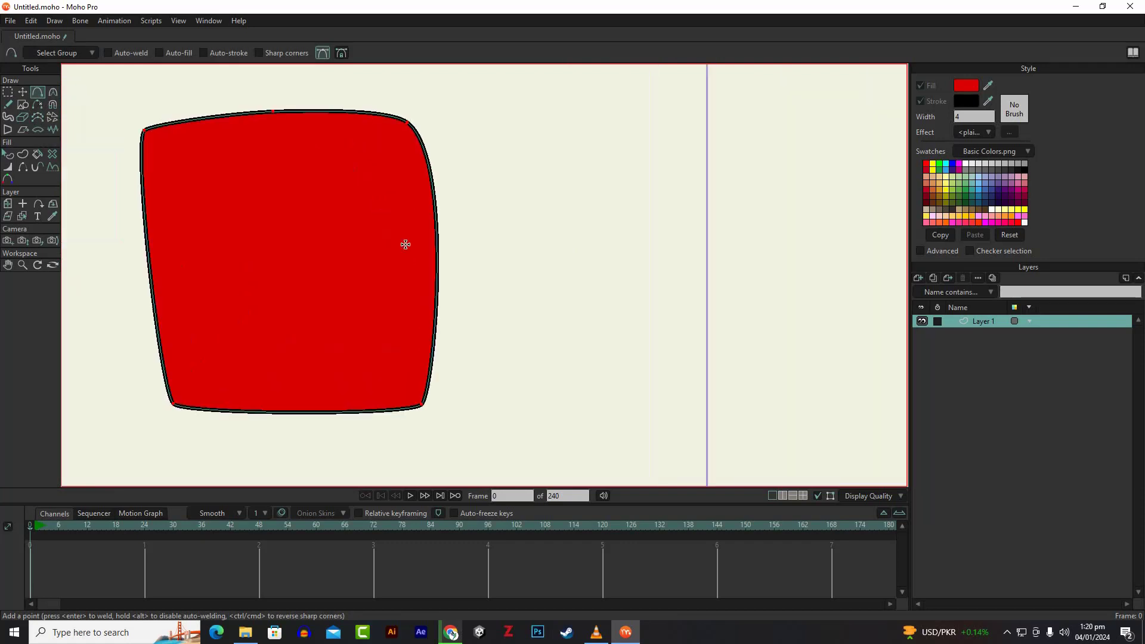
left_click(437, 246)
left_click(152, 293)
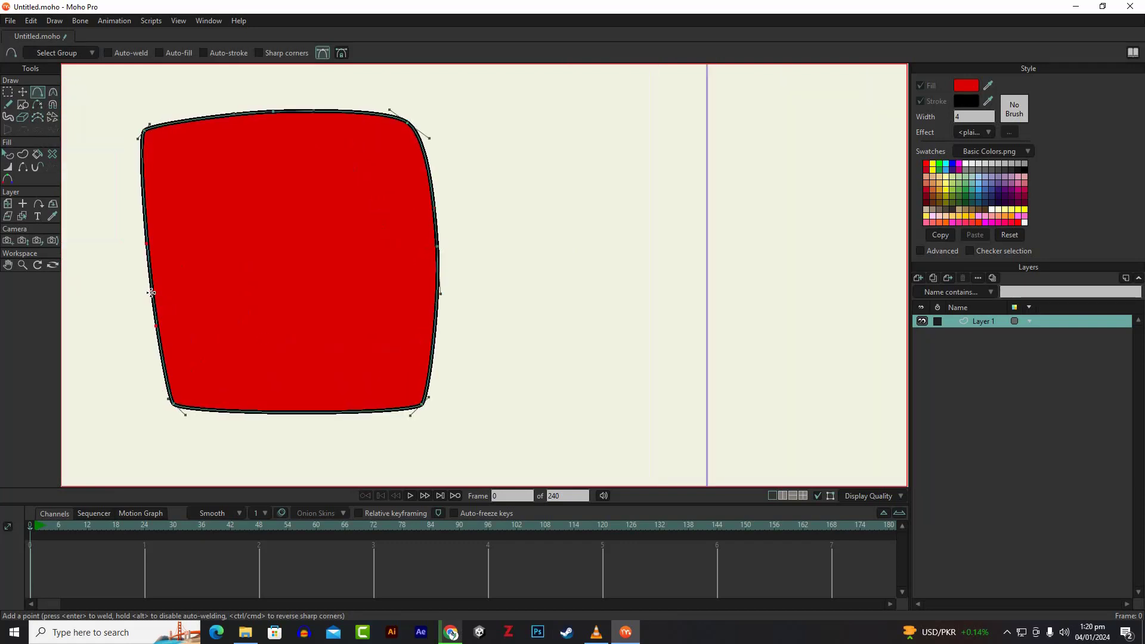
left_click(301, 414)
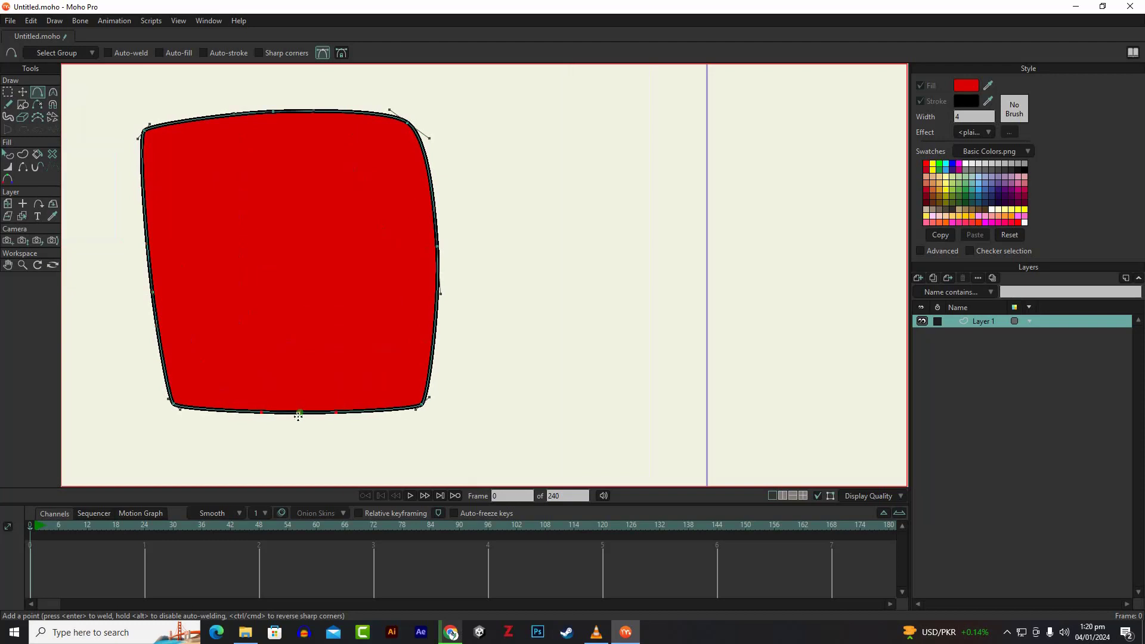
Move the red shape's bottom midpoint downward, its right midpoint outward and its lower-right corner point slightly inward
left_click(23, 92)
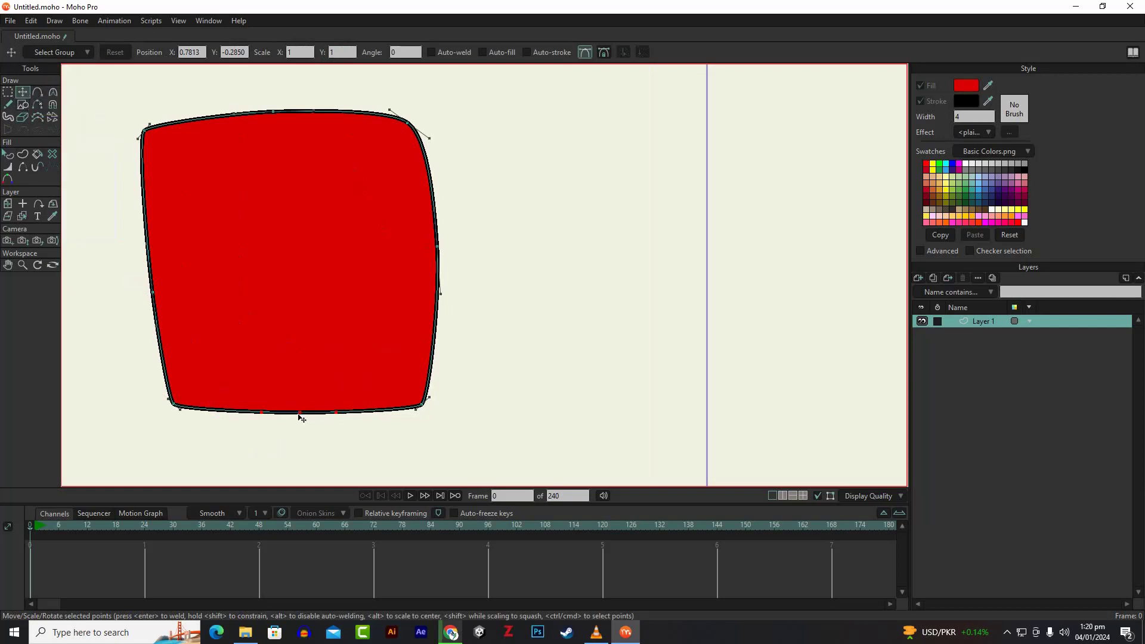
left_click_drag(299, 415, 314, 447)
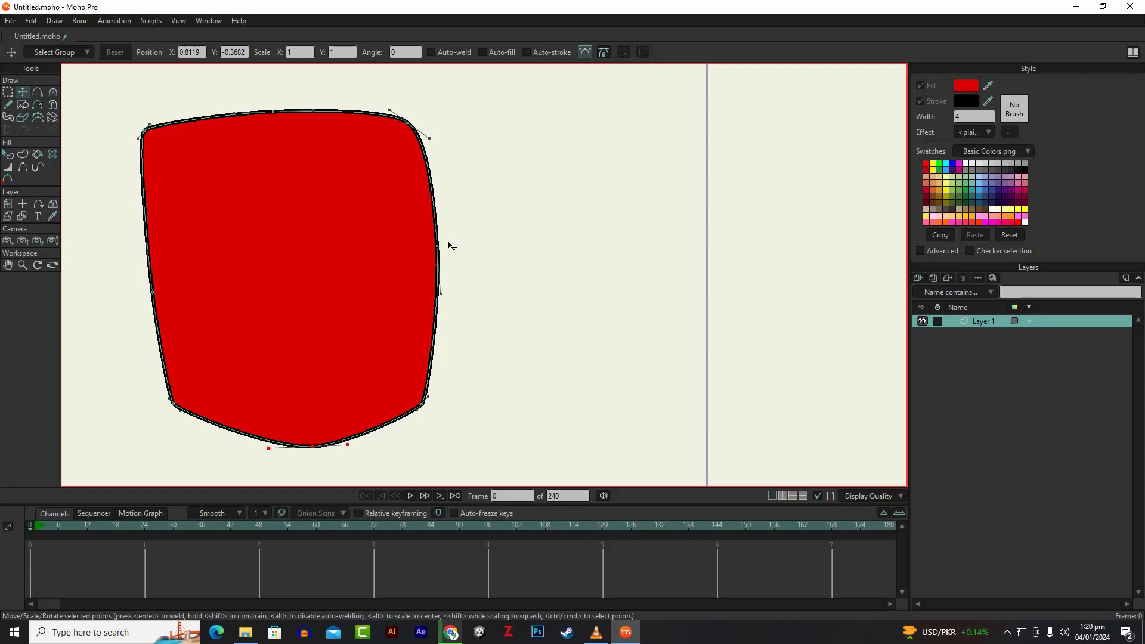
left_click_drag(442, 253, 461, 250)
mouse_move(423, 407)
left_mouse_down()
mouse_move(444, 379)
mouse_move(407, 406)
left_mouse_up()
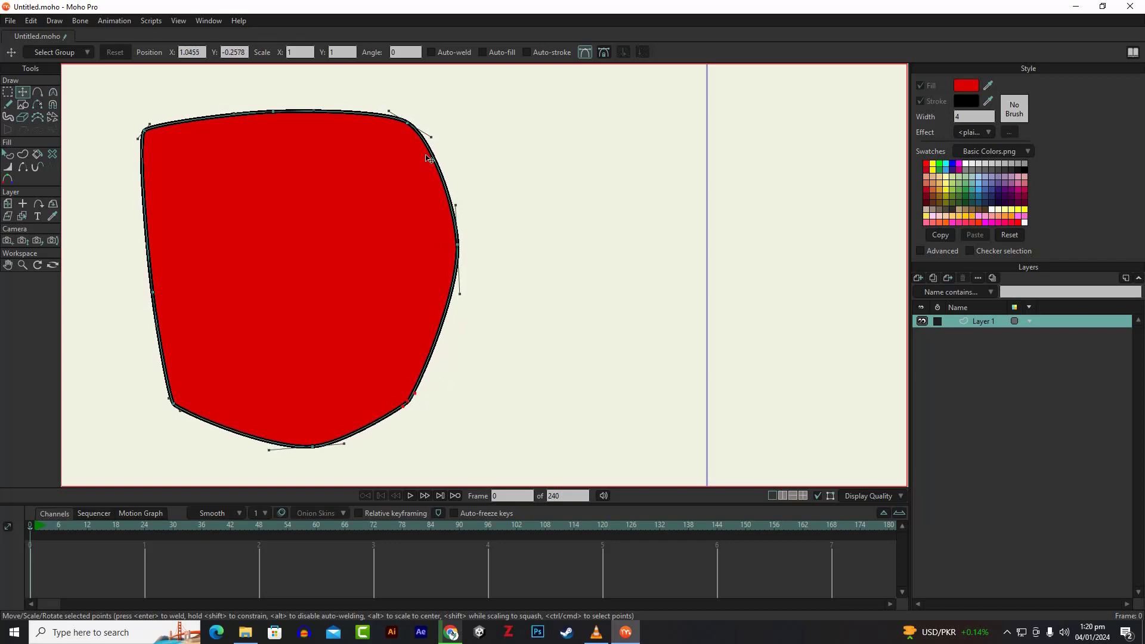
Reshape the red shape's upper-right corner by lengthening both of its curve handles and tilting them more steeply
left_click_drag(432, 139, 490, 171)
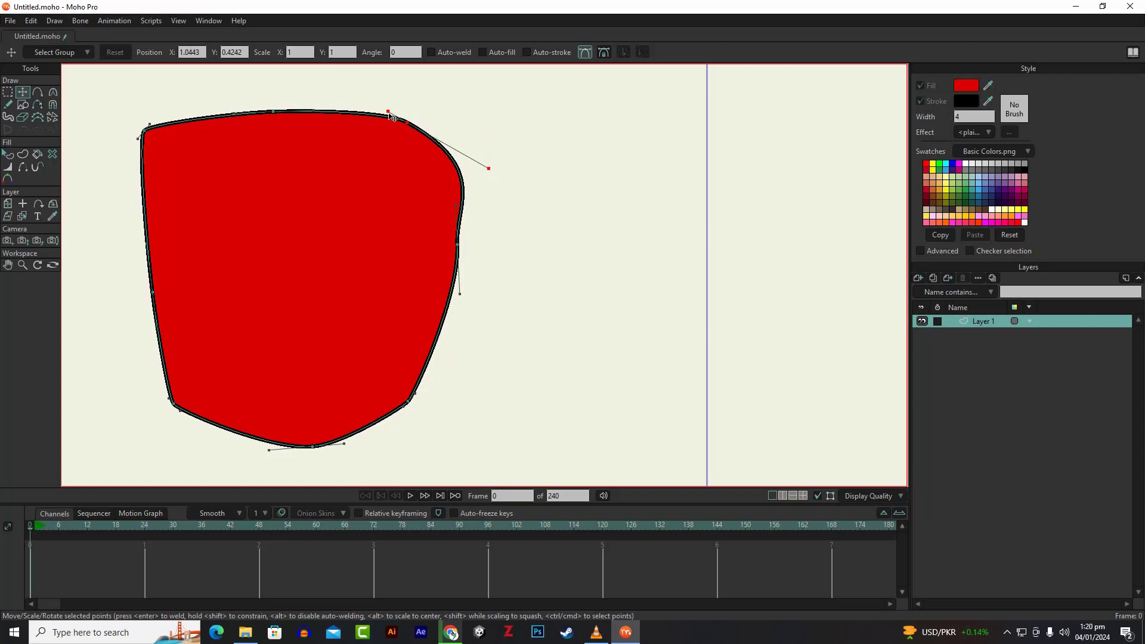
left_click_drag(389, 112, 375, 88)
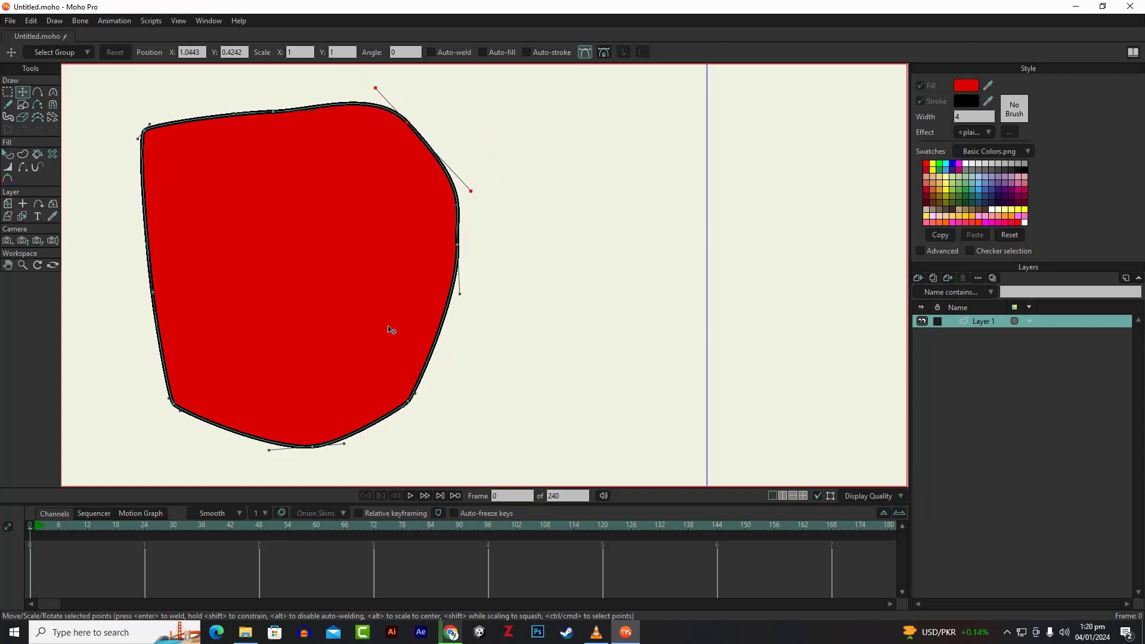
scroll(391, 330, "down", 5)
scroll(257, 301, "up", 3)
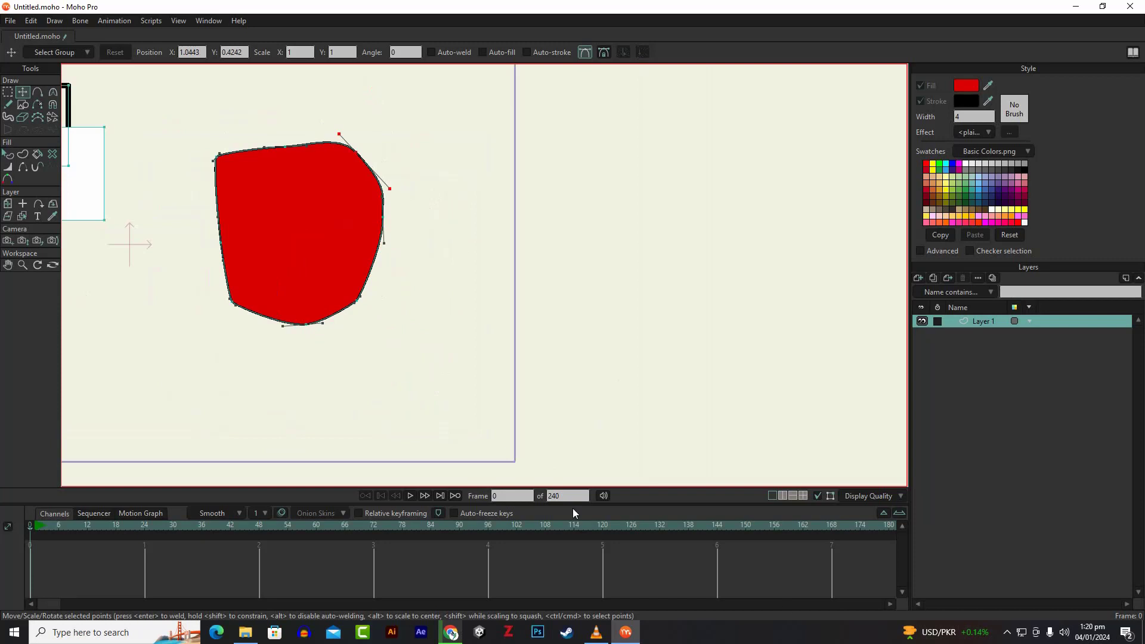
left_click(1007, 638)
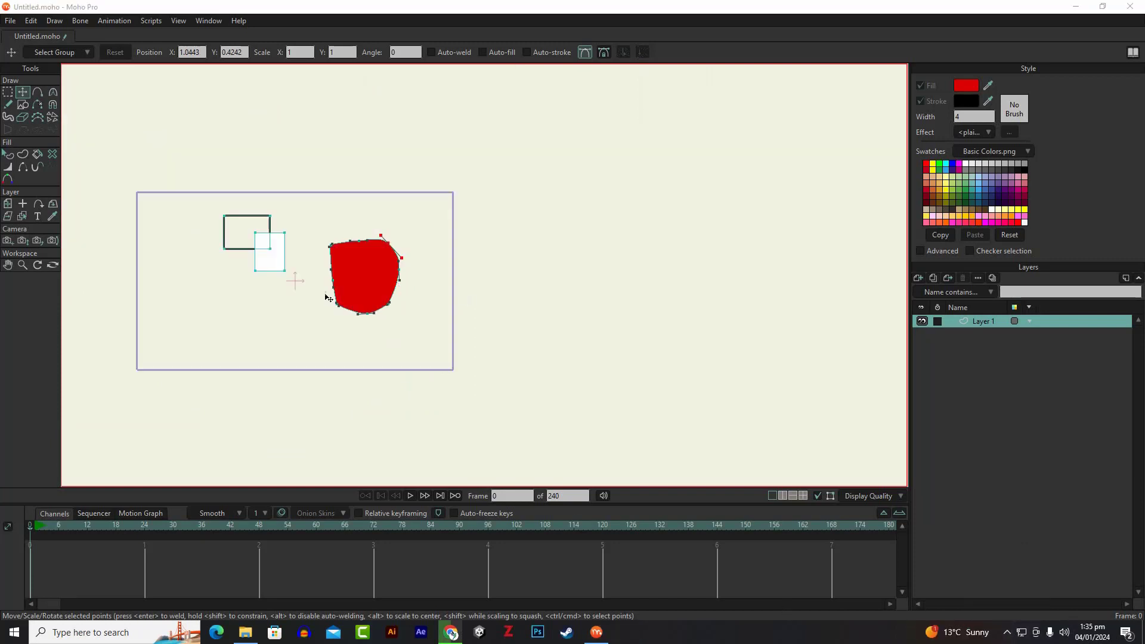
scroll(328, 297, "up", 3)
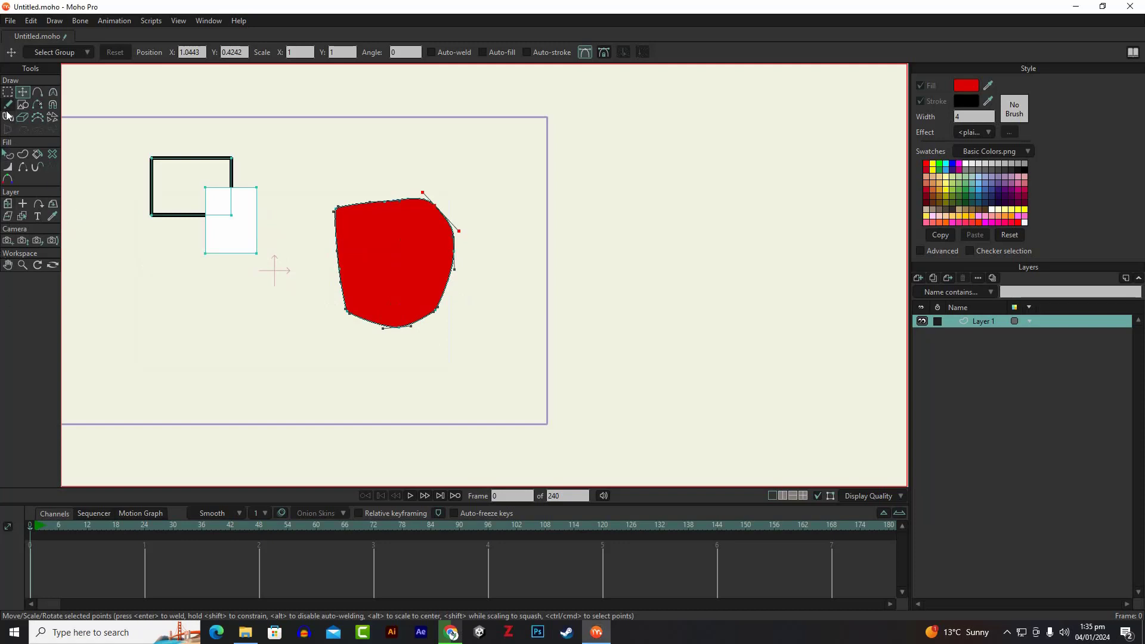
scroll(245, 286, "down", 3)
scroll(312, 297, "up", 2)
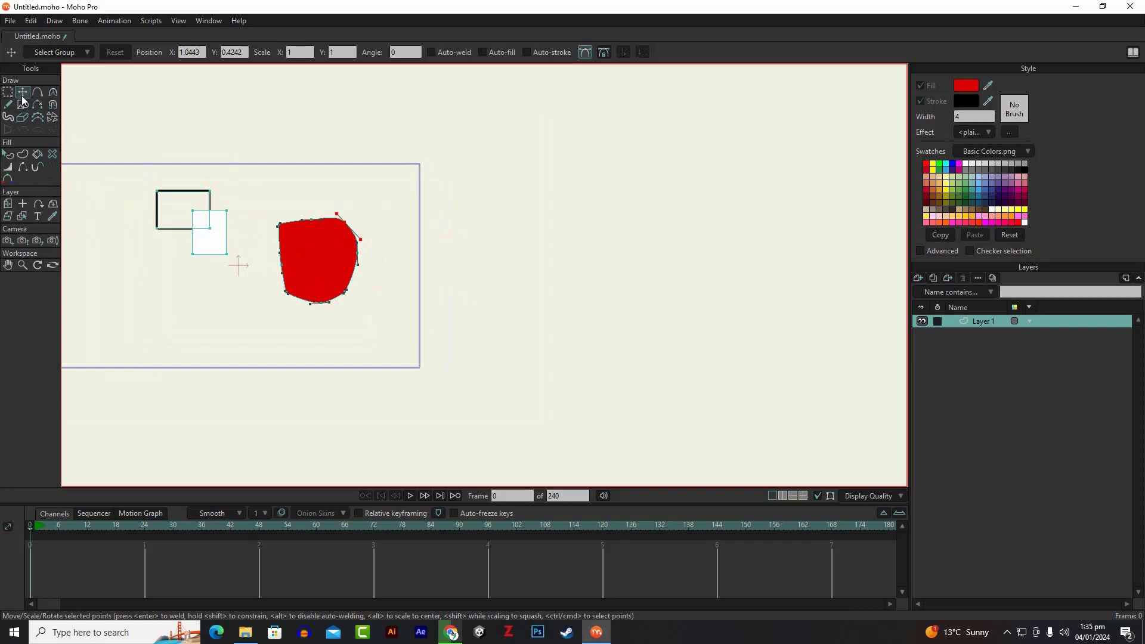
Delete the red shape, the white rectangle and the black-outlined rectangle from Layer 1
double_click(326, 256)
key("Delete")
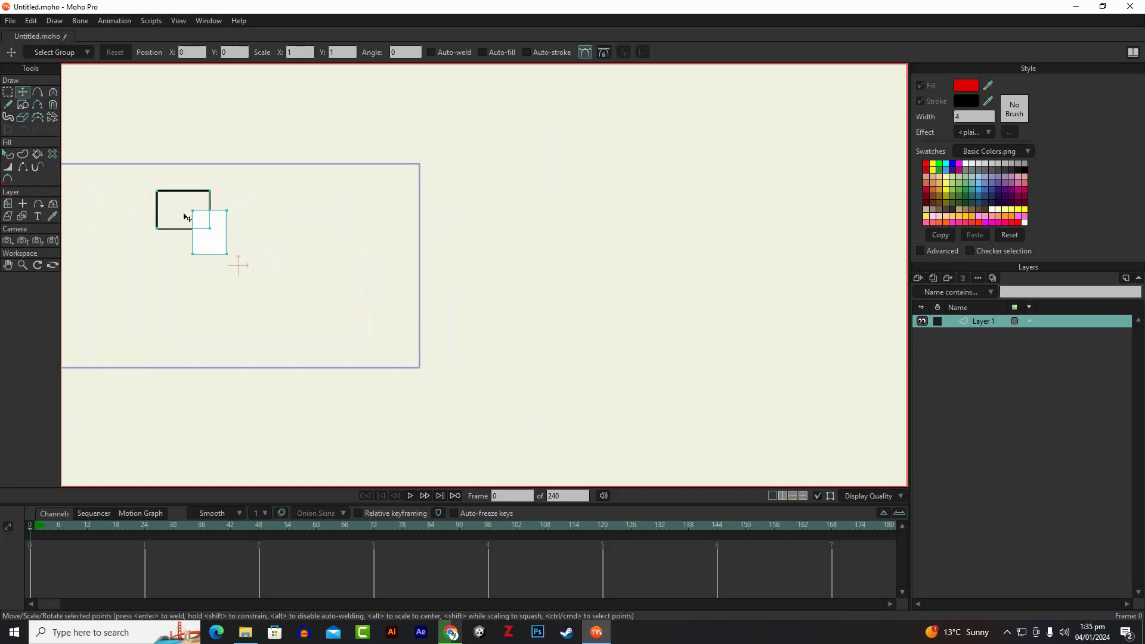
double_click(203, 230)
key("Delete")
key("Delete")
key("g")
scroll(286, 271, "down", 2)
scroll(291, 278, "up", 4)
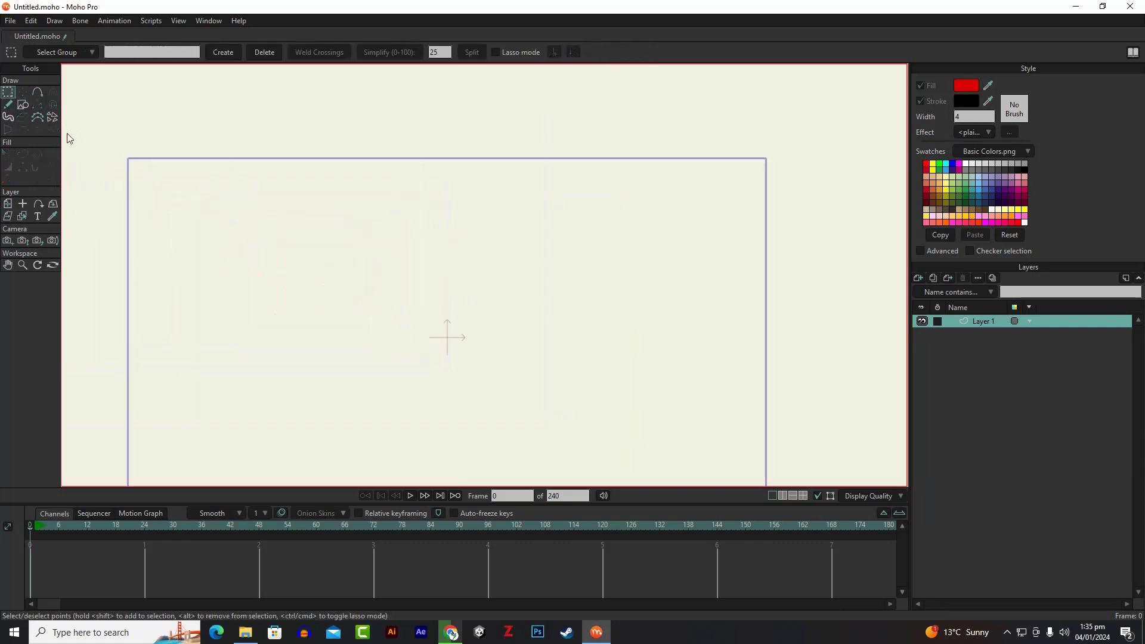
Draw a large closed, irregular cloud-like outline around the frame's centre with the Freehand tool and Auto-weld turned on
left_click(8, 105)
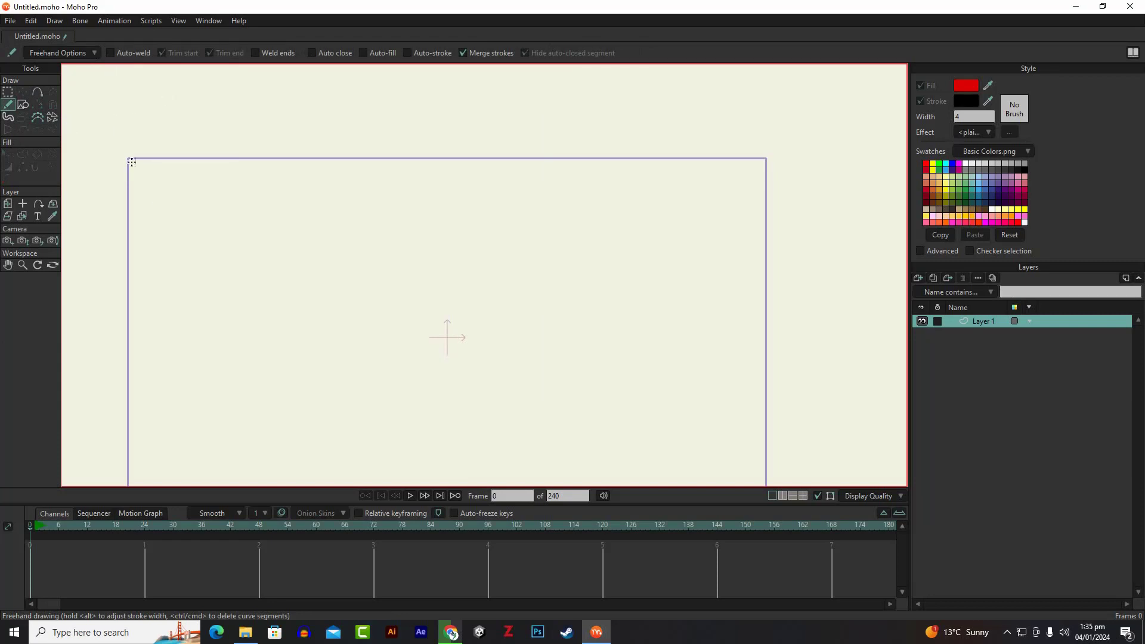
left_click(112, 52)
scroll(160, 184, "down", 3)
scroll(259, 260, "up", 2)
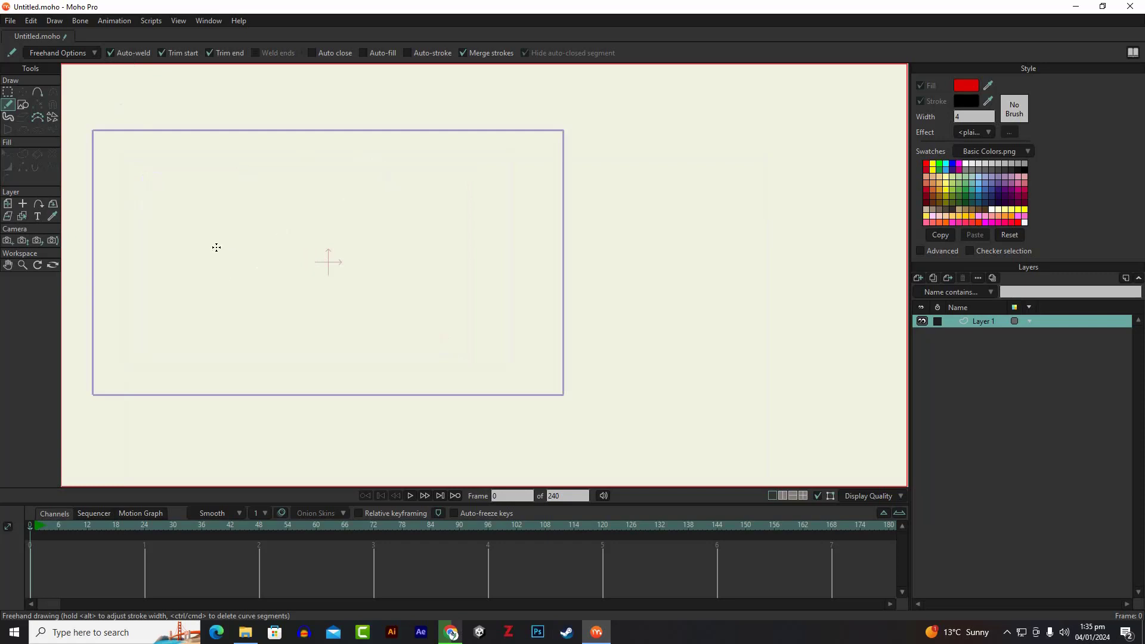
left_click(178, 273)
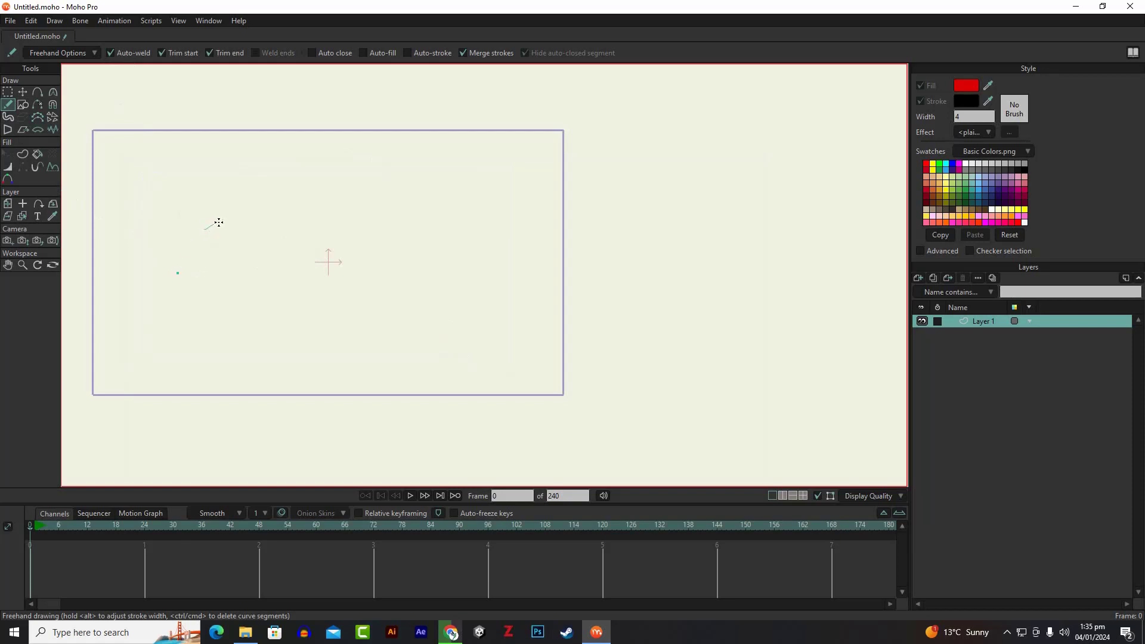
mouse_move(263, 208)
left_mouse_down()
mouse_move(326, 216)
mouse_move(377, 273)
mouse_move(421, 280)
mouse_move(432, 321)
mouse_move(419, 342)
mouse_move(312, 360)
mouse_move(206, 301)
mouse_move(202, 256)
mouse_move(265, 210)
left_mouse_up()
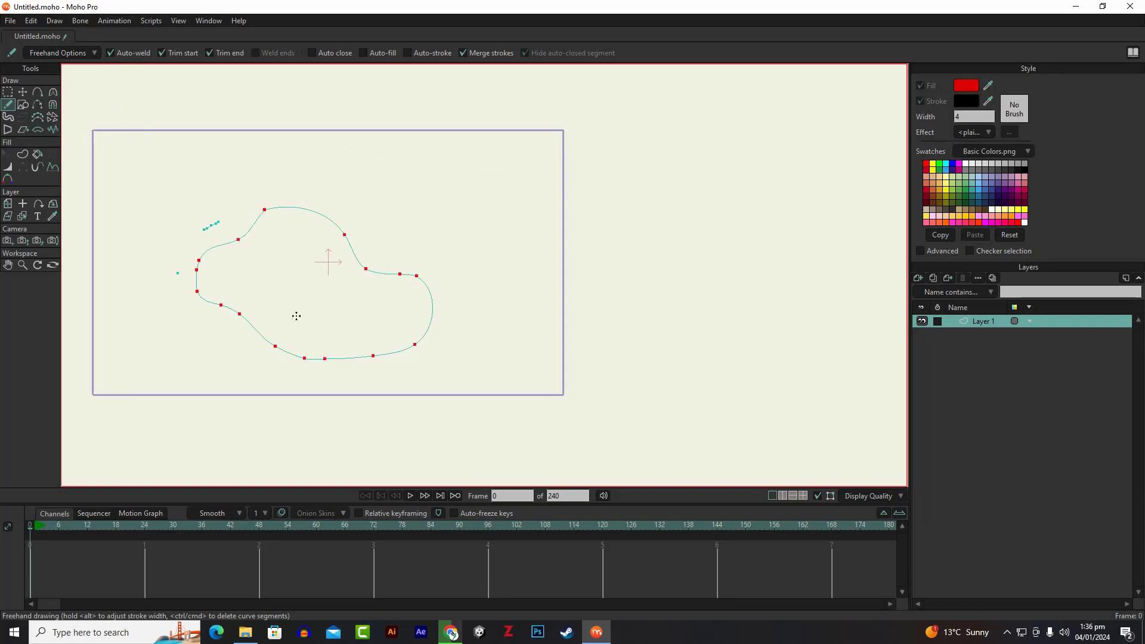
Draw a small closed freehand blob above and right of the outline with Auto-fill on and Auto close off
scroll(296, 320, "up", 2)
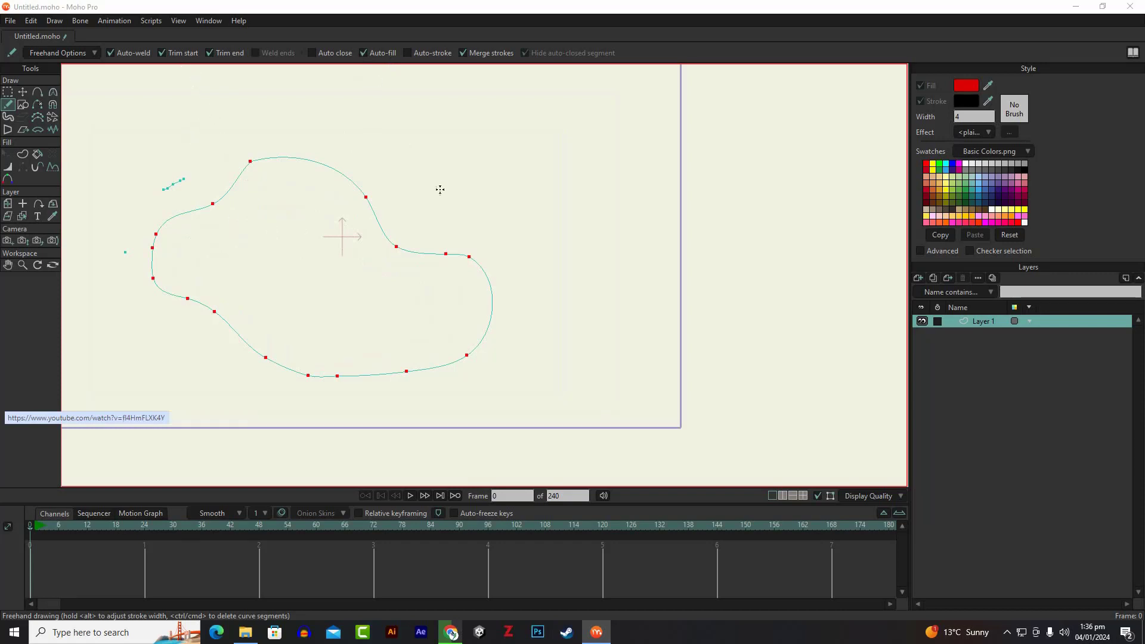
left_click(311, 53)
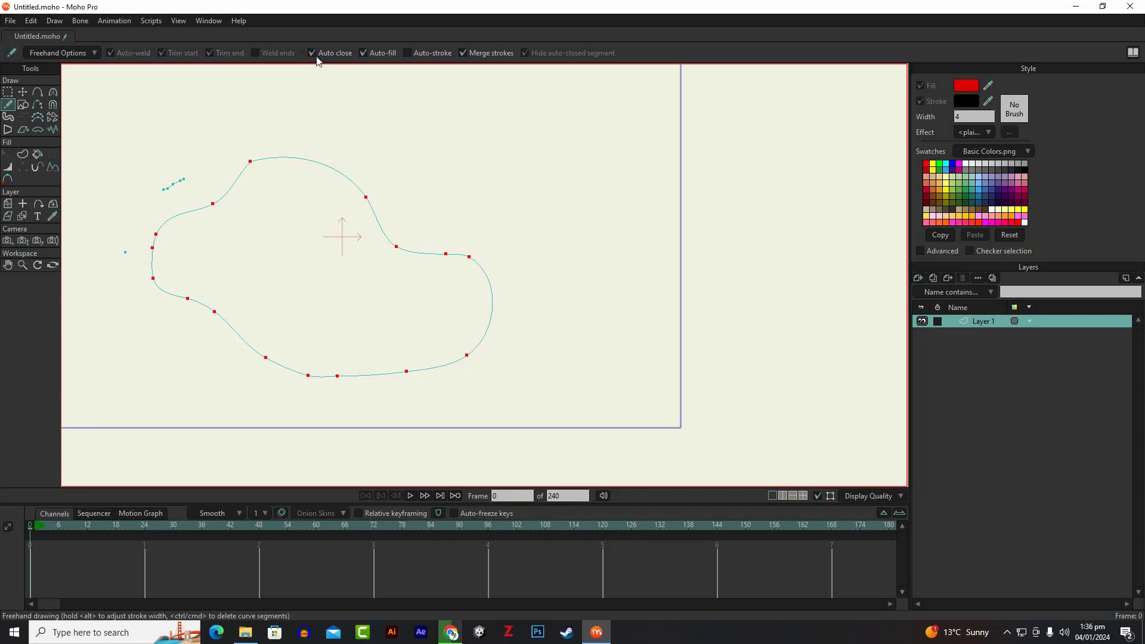
left_click(311, 53)
scroll(498, 159, "down", 3)
scroll(485, 181, "up", 2)
mouse_move(537, 175)
left_mouse_down()
mouse_move(496, 173)
mouse_move(471, 145)
mouse_move(479, 110)
mouse_move(537, 107)
mouse_move(537, 174)
left_mouse_up()
scroll(519, 155, "up", 2)
scroll(542, 141, "down", 1)
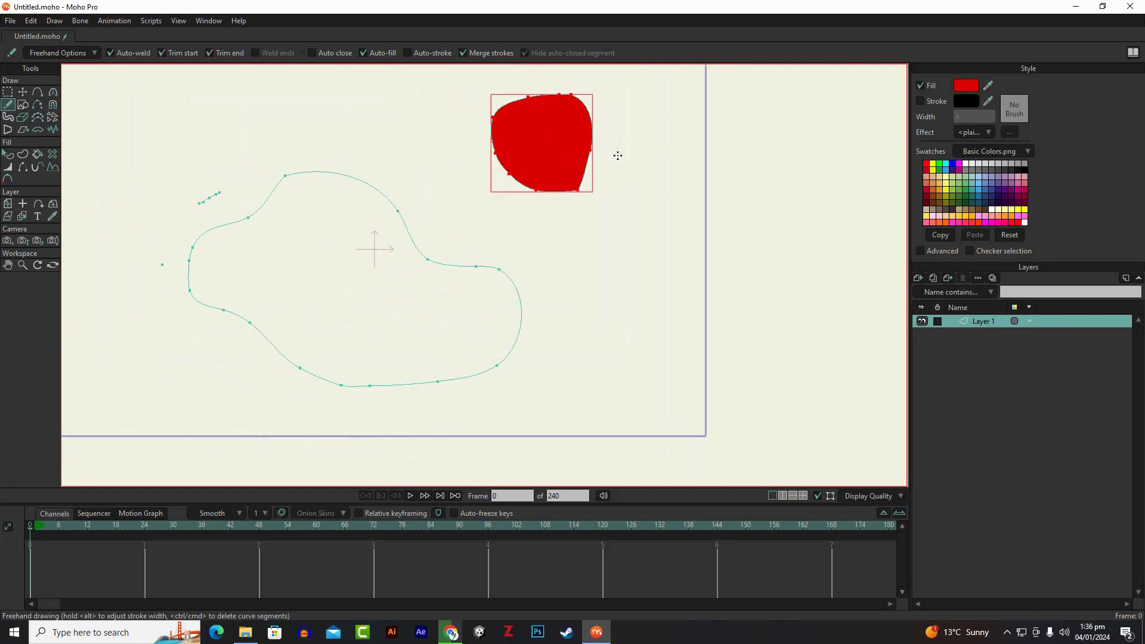
Turn on Auto close and draw a small balloon-shaped freehand blob with crossing ends below the first red blob
scroll(541, 84, "up", 5)
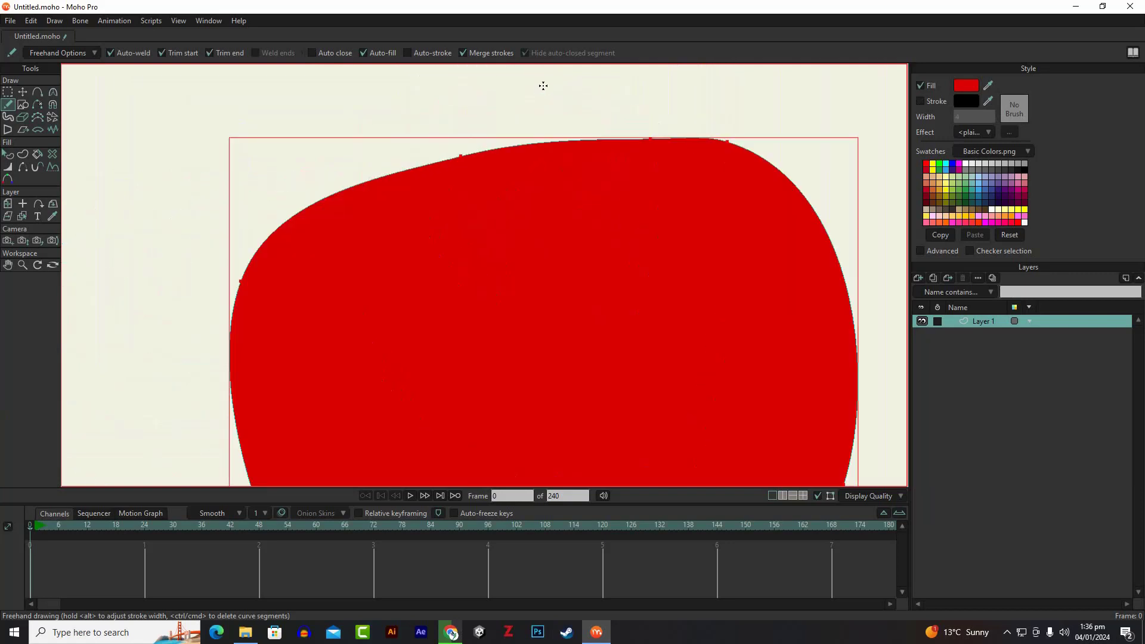
scroll(329, 184, "down", 2)
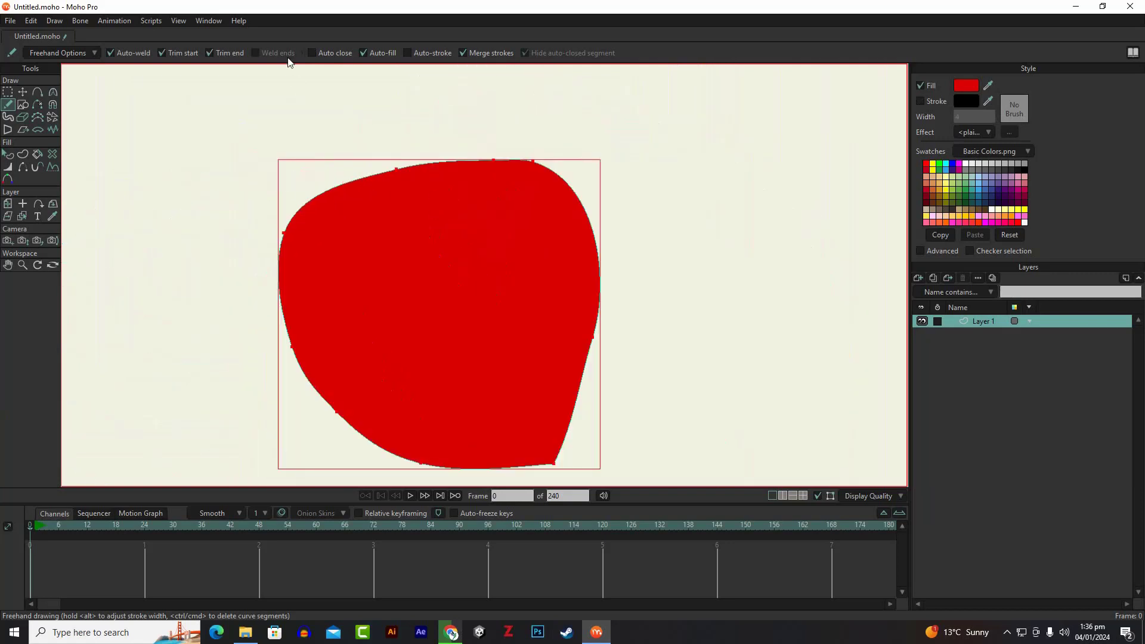
left_click(311, 53)
scroll(345, 119, "down", 3)
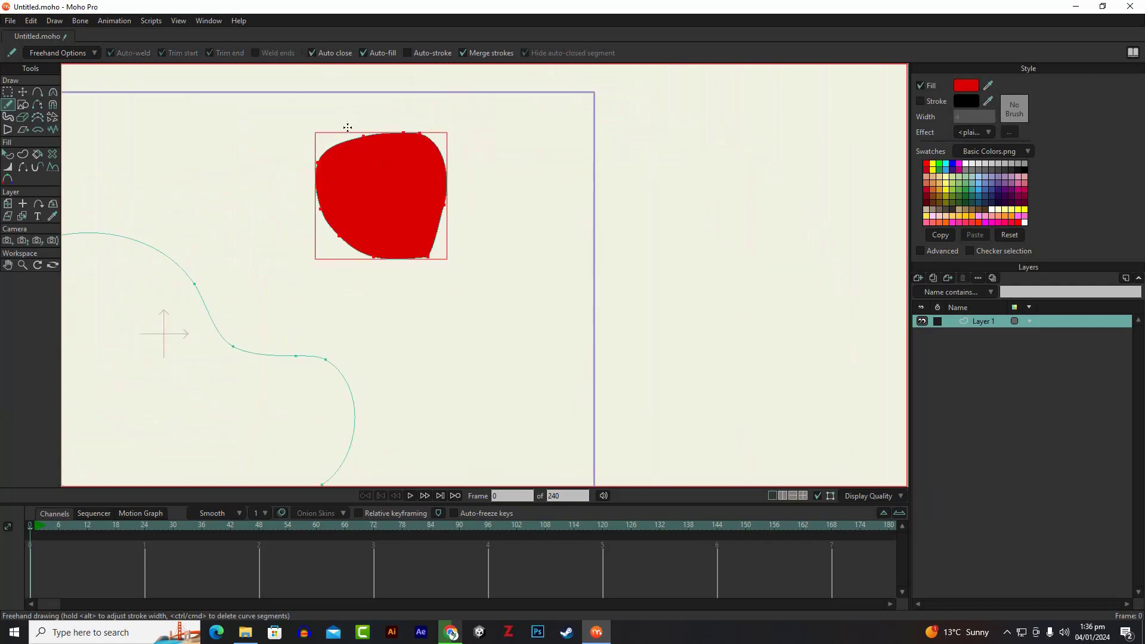
scroll(348, 127, "down", 2)
mouse_move(424, 325)
left_mouse_down()
mouse_move(410, 259)
mouse_move(427, 250)
mouse_move(449, 275)
mouse_move(425, 324)
left_mouse_up()
scroll(412, 317, "up", 3)
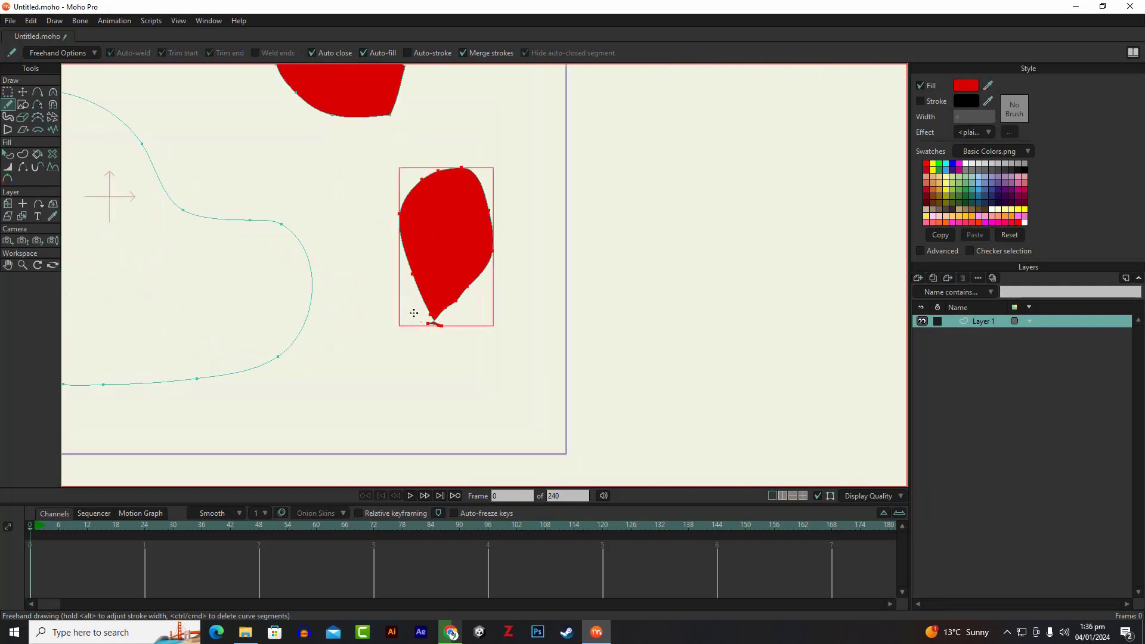
scroll(417, 317, "up", 4)
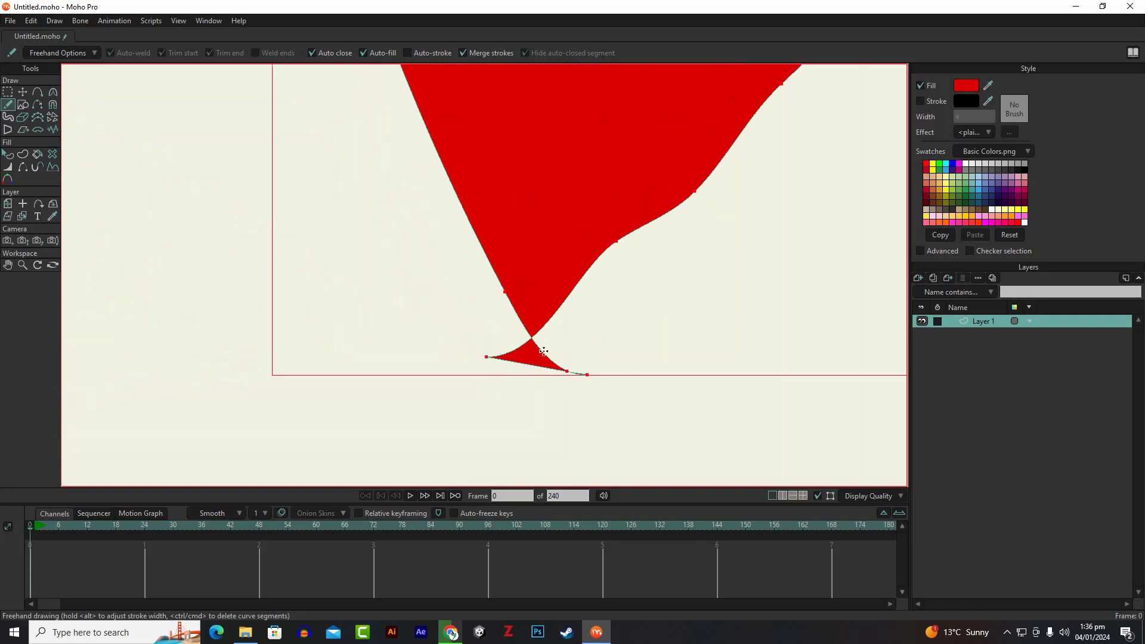
scroll(546, 358, "down", 5)
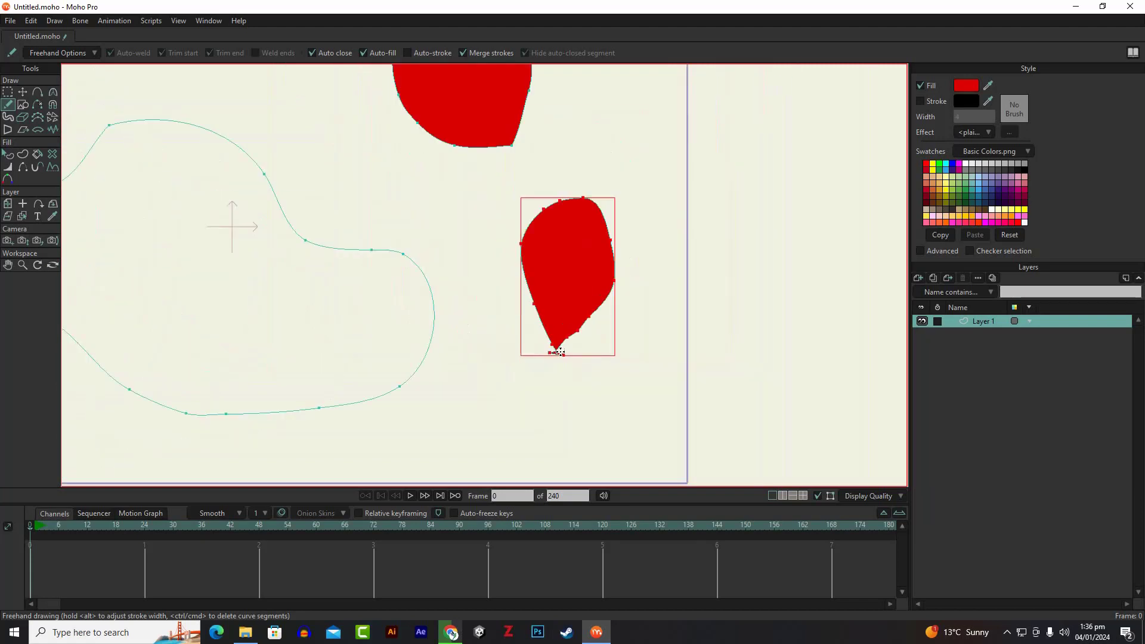
Draw a wide, wavy closed freehand shape above the cloud-like outline, near the frame's upper-left corner
scroll(561, 346, "down", 4)
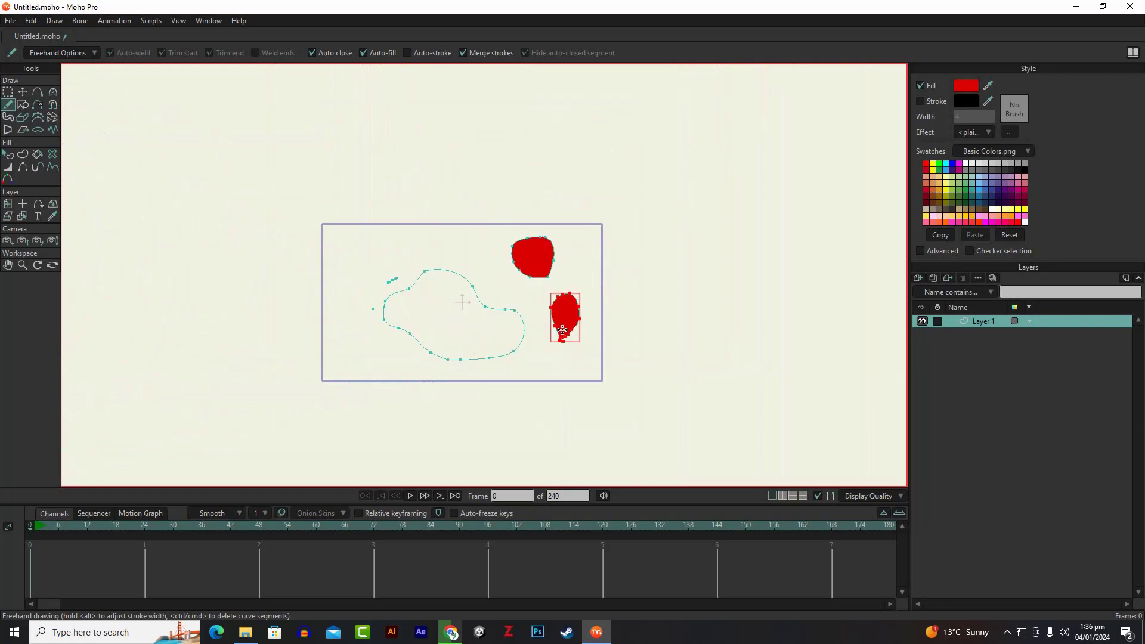
scroll(563, 330, "up", 2)
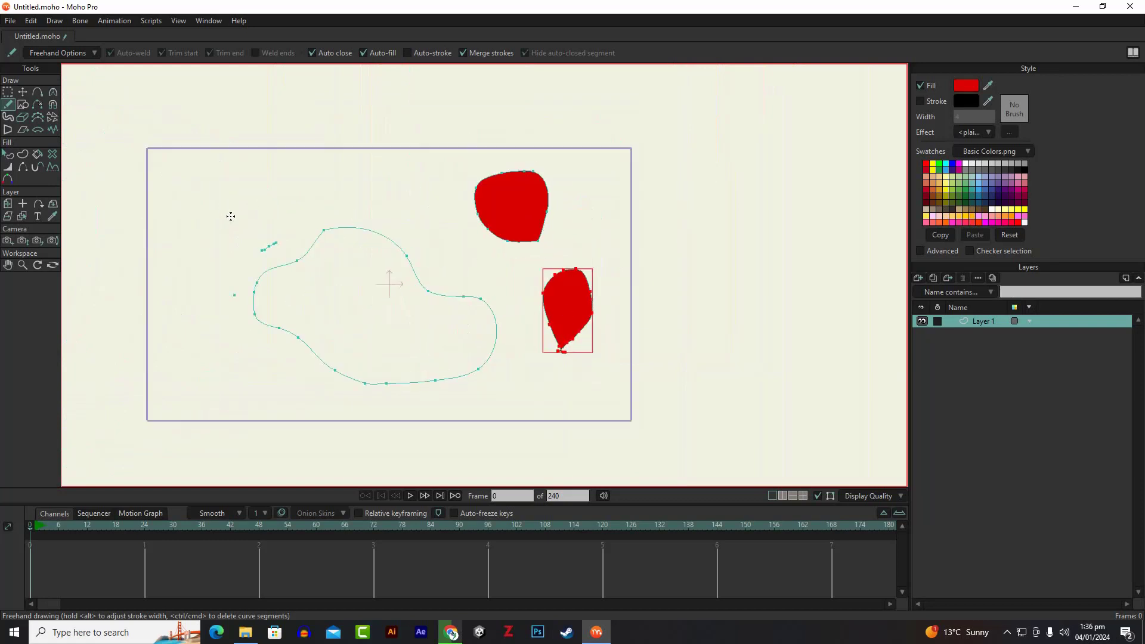
mouse_move(231, 215)
left_mouse_down()
mouse_move(205, 196)
mouse_move(207, 179)
mouse_move(239, 182)
mouse_move(252, 165)
mouse_move(280, 192)
mouse_move(360, 165)
mouse_move(375, 185)
mouse_move(366, 199)
mouse_move(274, 210)
mouse_move(252, 232)
mouse_move(216, 220)
left_mouse_up()
scroll(340, 205, "up", 5)
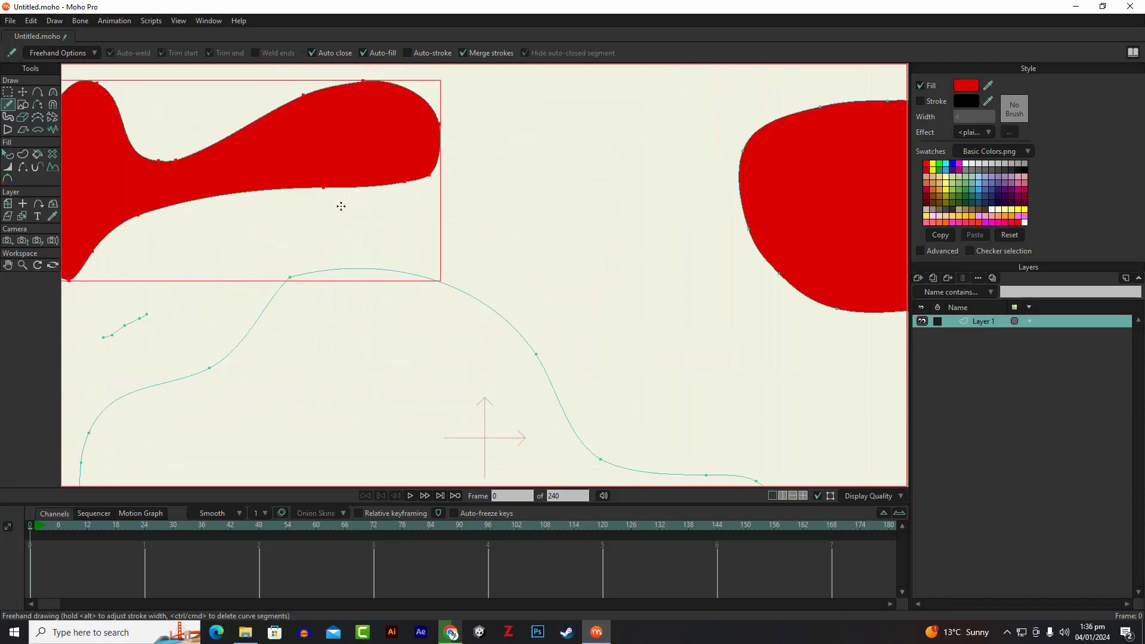
scroll(348, 210, "down", 4)
scroll(281, 191, "up", 3)
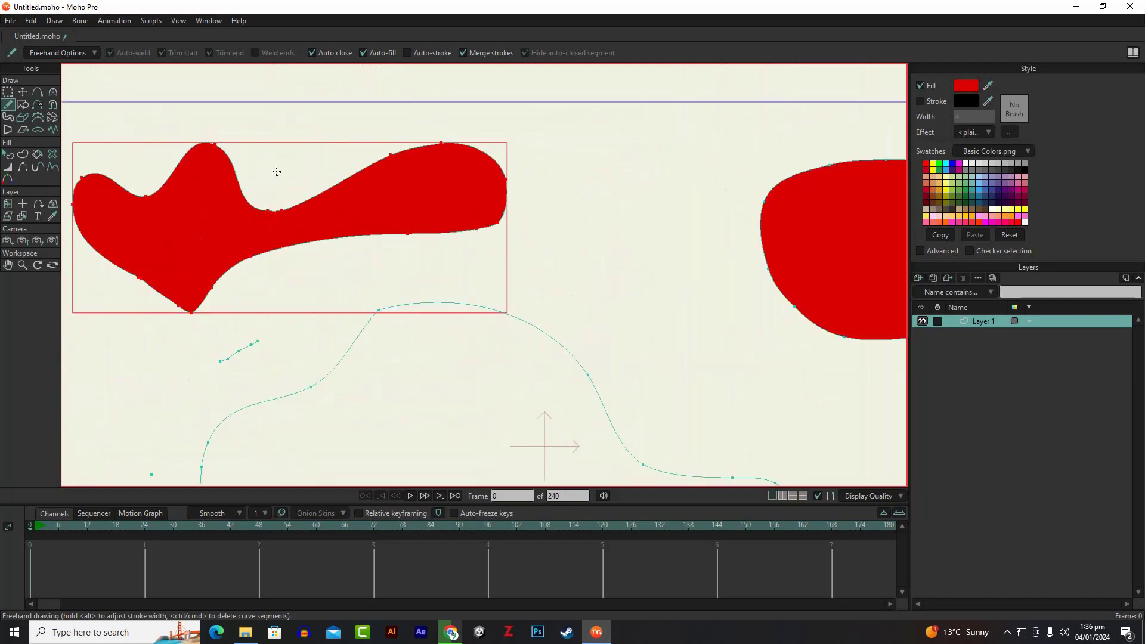
scroll(300, 184, "down", 5)
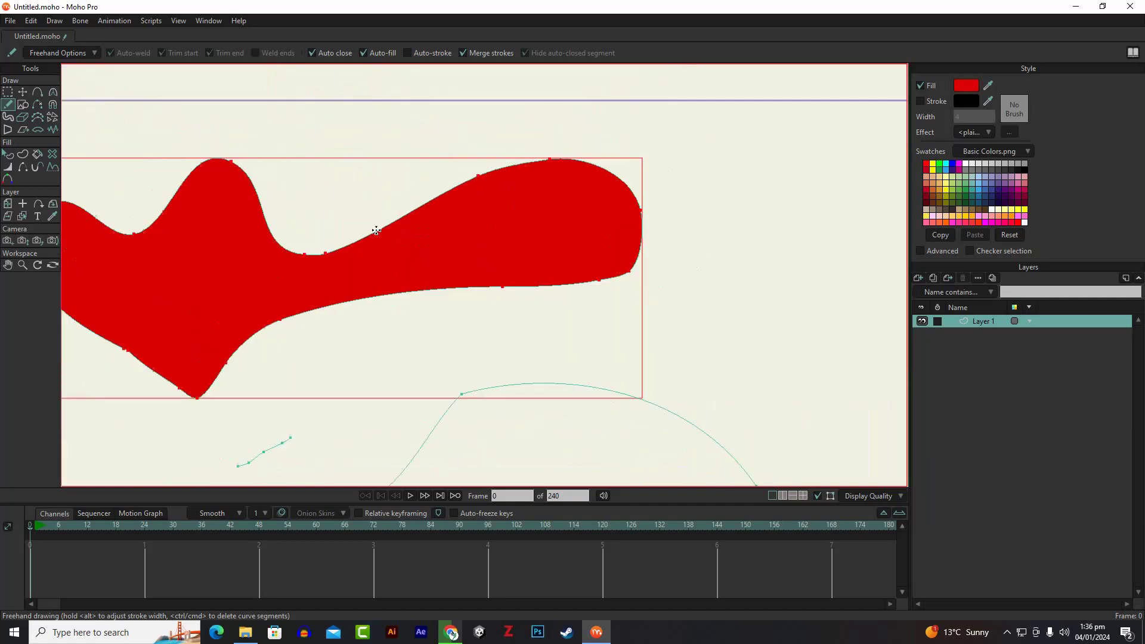
scroll(383, 229, "up", 2)
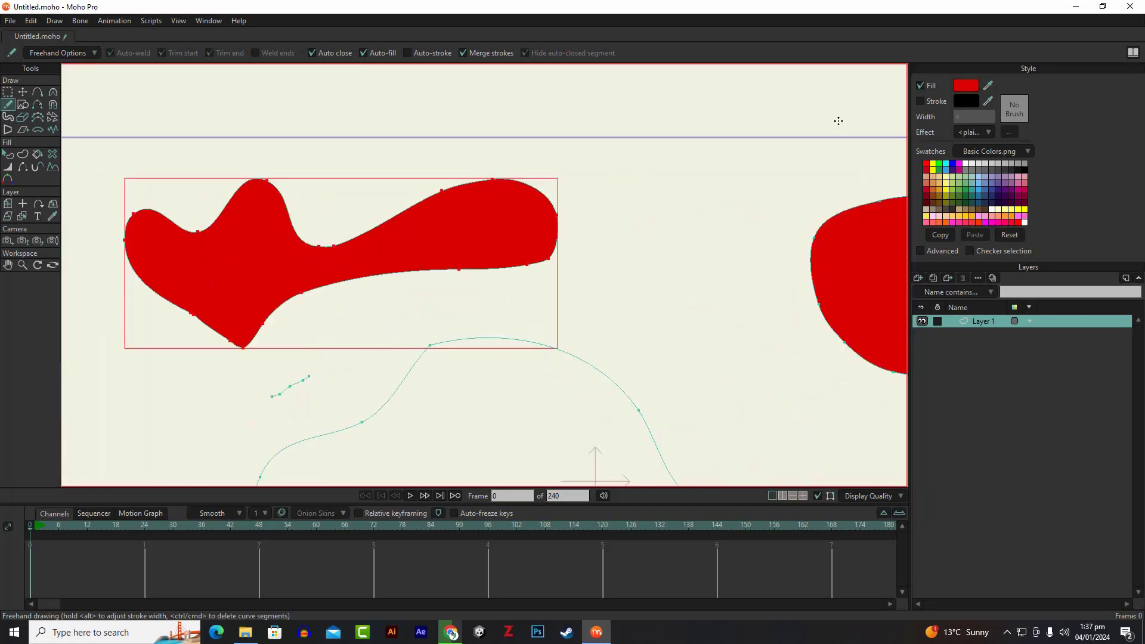
Recolour the wavy shape's fill to a near-white tone (E8E3E3) with the Select Shape tool active
left_click(22, 93)
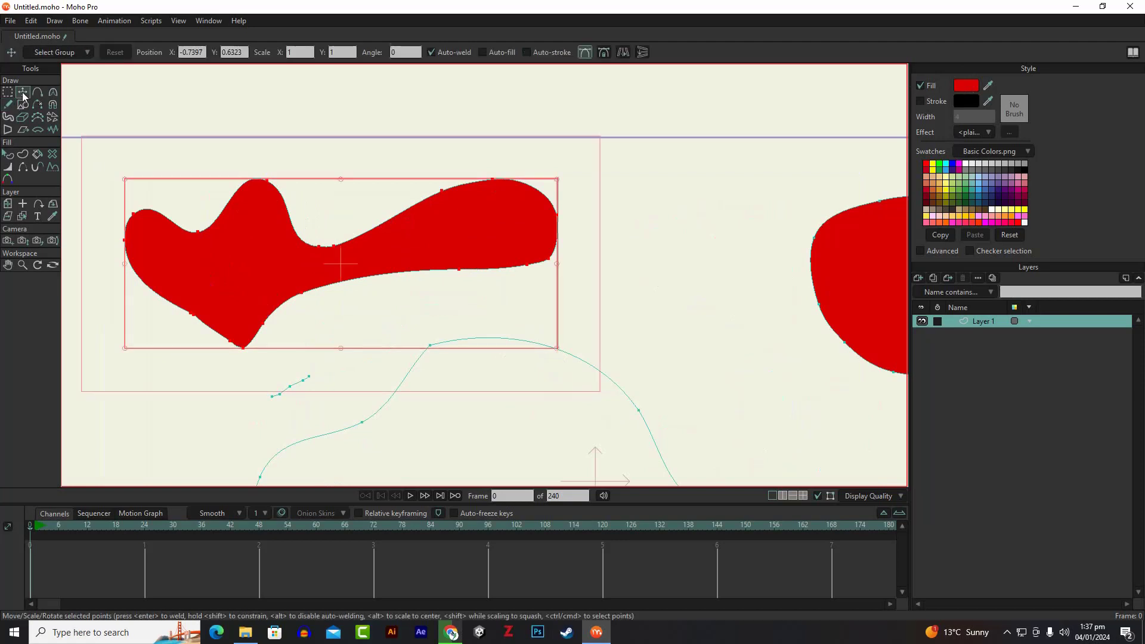
left_click(7, 154)
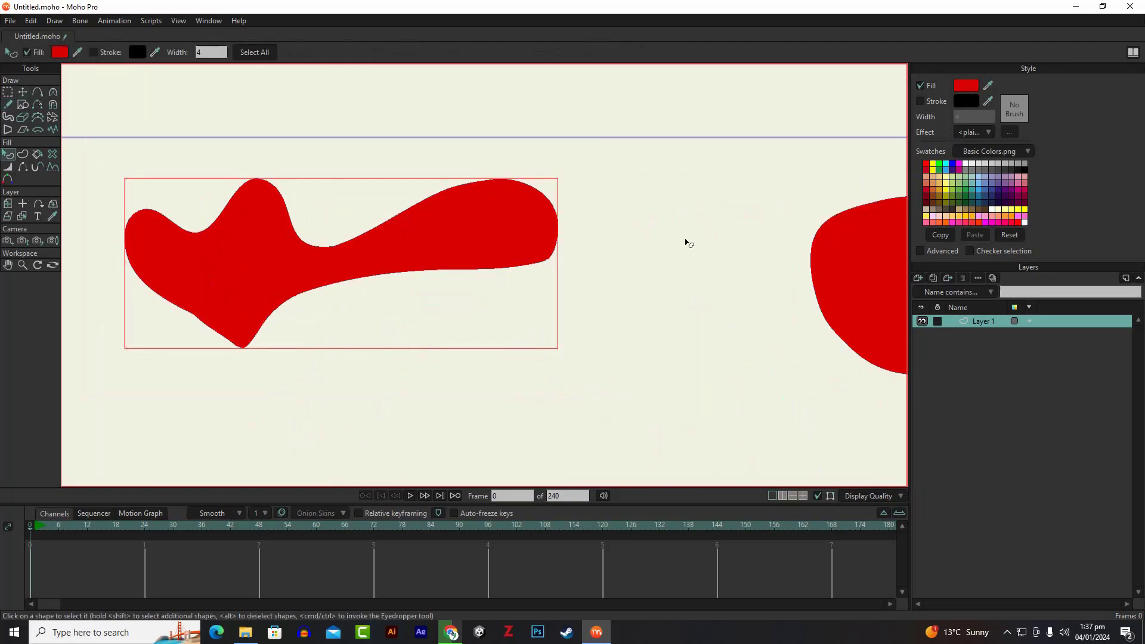
left_click(967, 87)
left_click(248, 197)
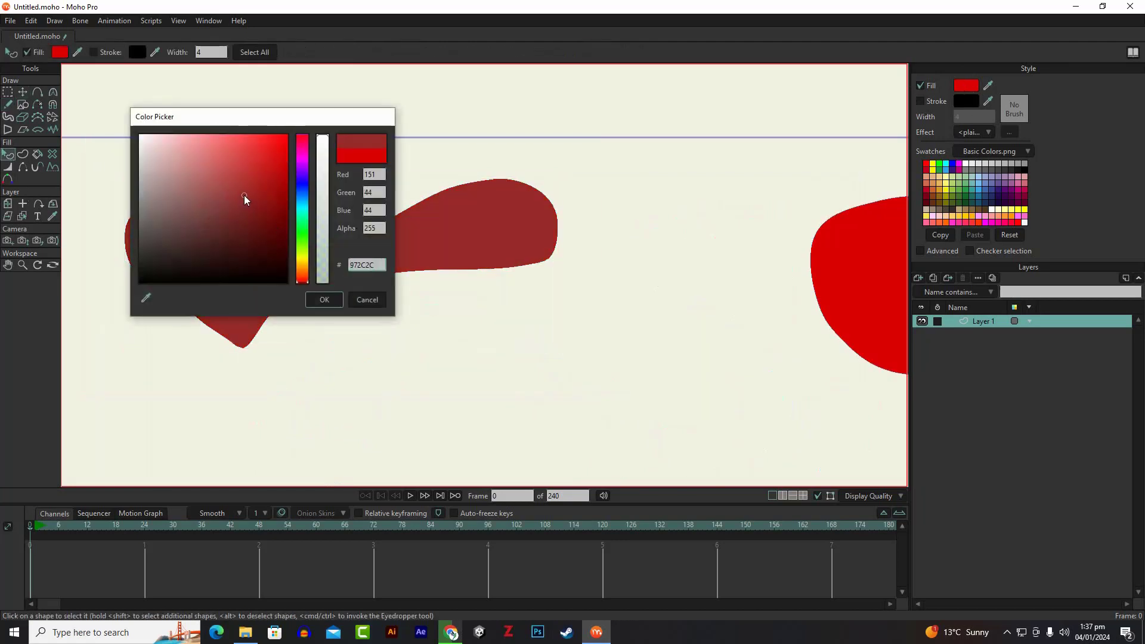
left_click(144, 153)
left_click(324, 299)
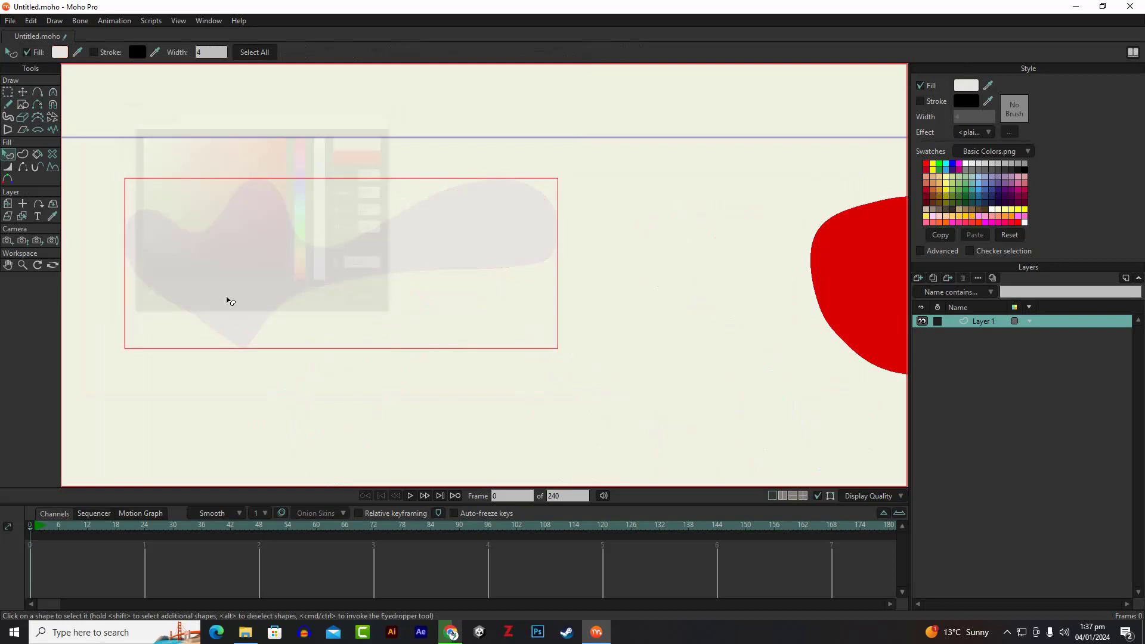
Change the wavy shape's fill to a dark olive yellow
left_click(967, 90)
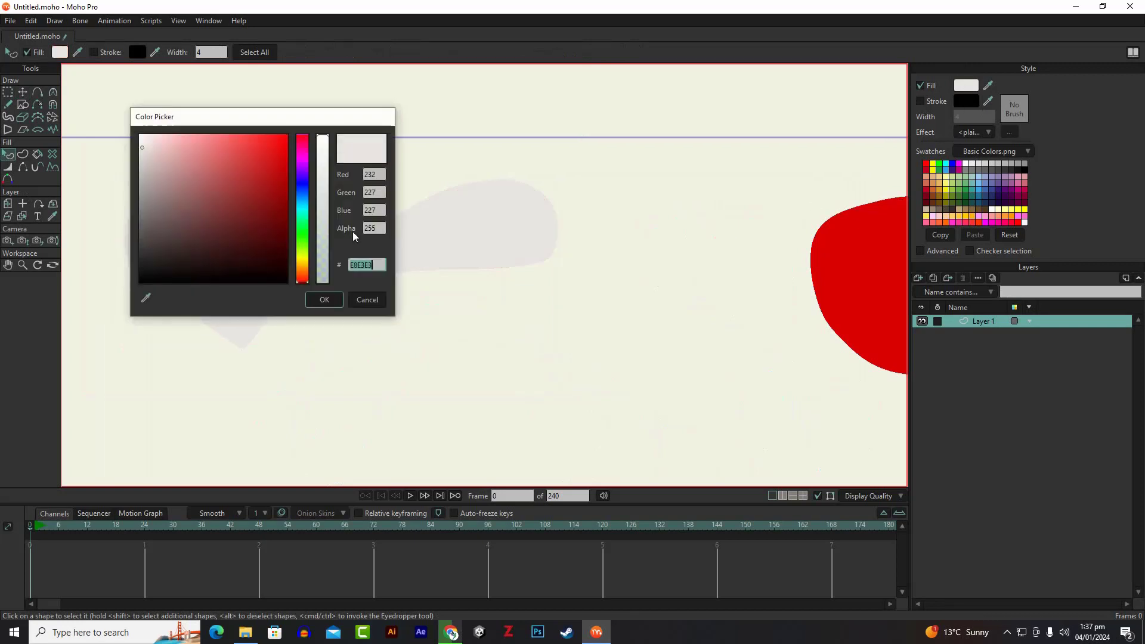
left_click(302, 258)
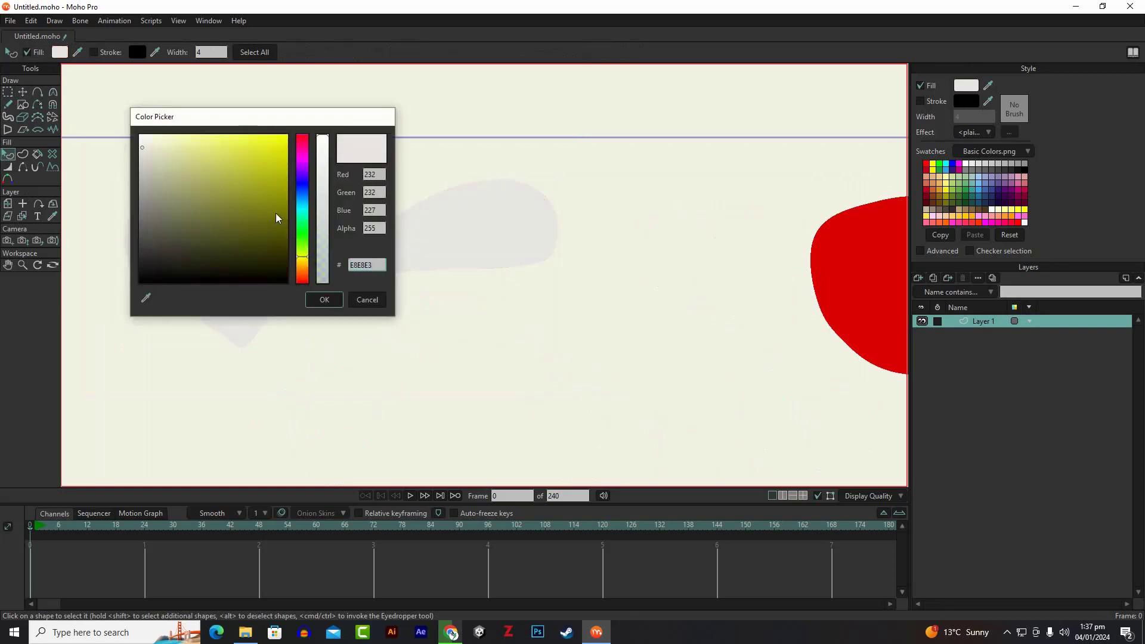
left_click(278, 185)
left_click(324, 299)
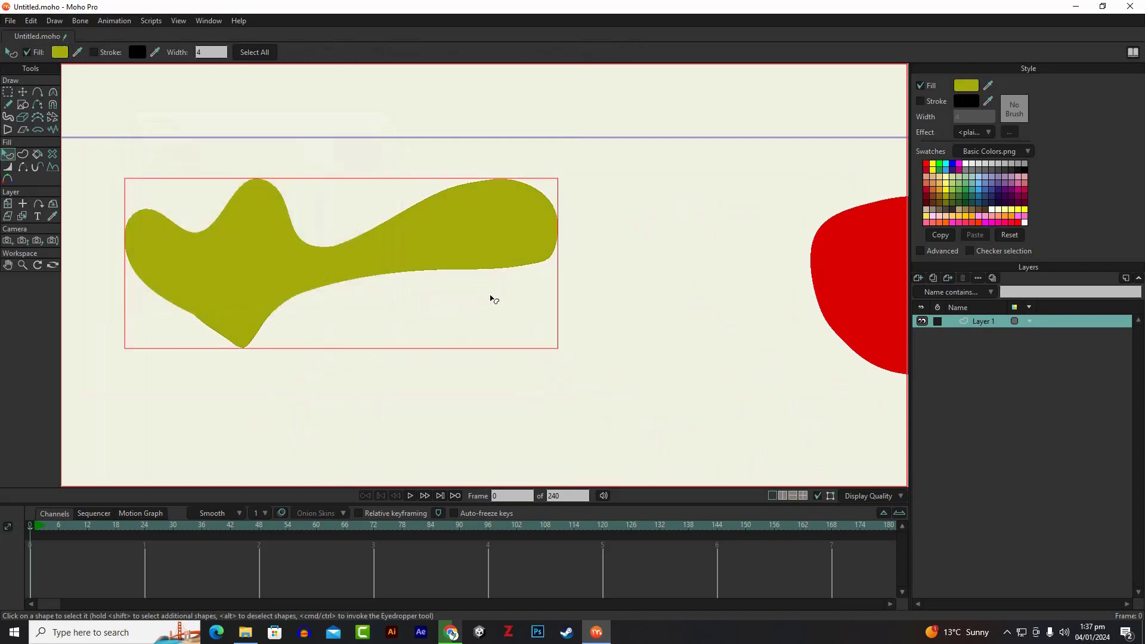
Compare how the olive shape's points and outline display under the Transform Points and Select Shape tools
scroll(404, 224, "up", 4)
scroll(403, 224, "down", 1)
scroll(346, 255, "down", 1)
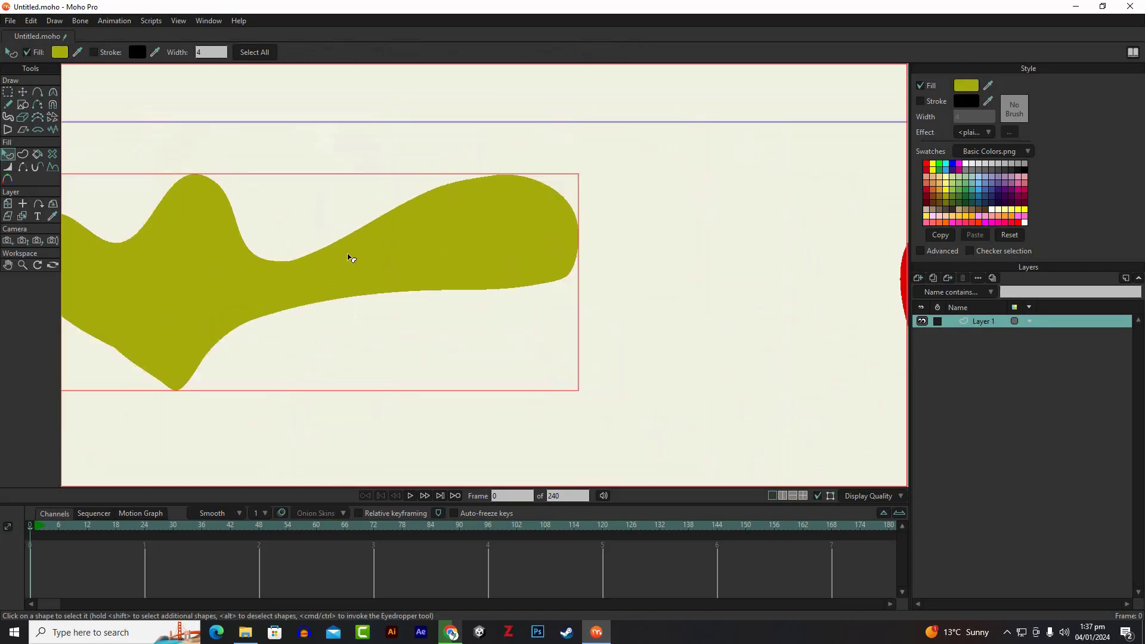
left_click(23, 92)
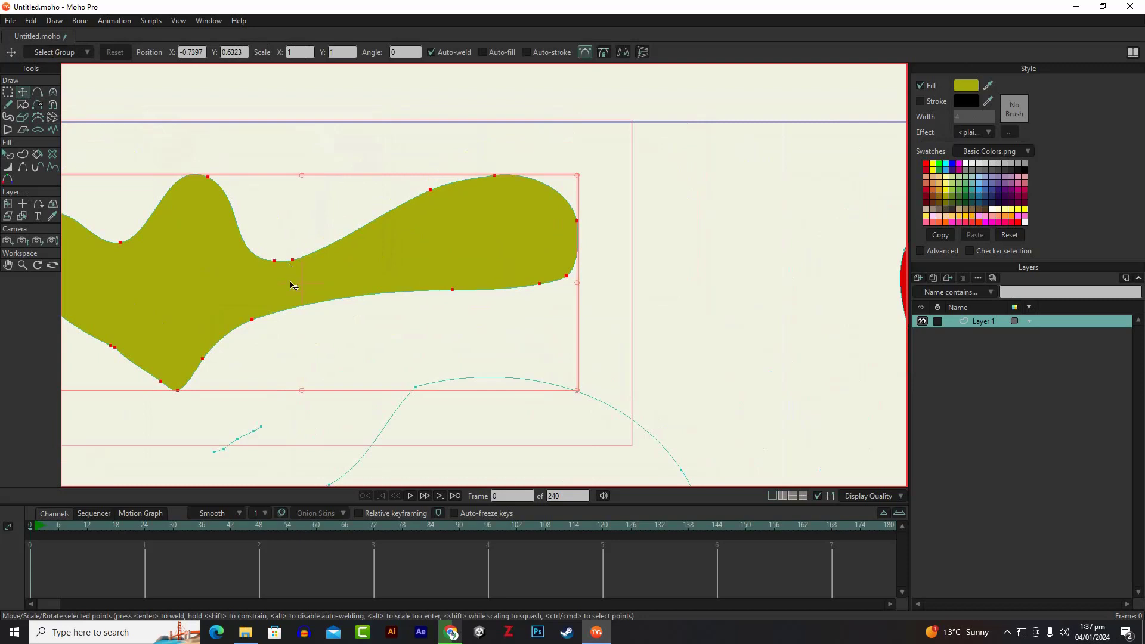
scroll(292, 280, "down", 3)
scroll(385, 280, "up", 3)
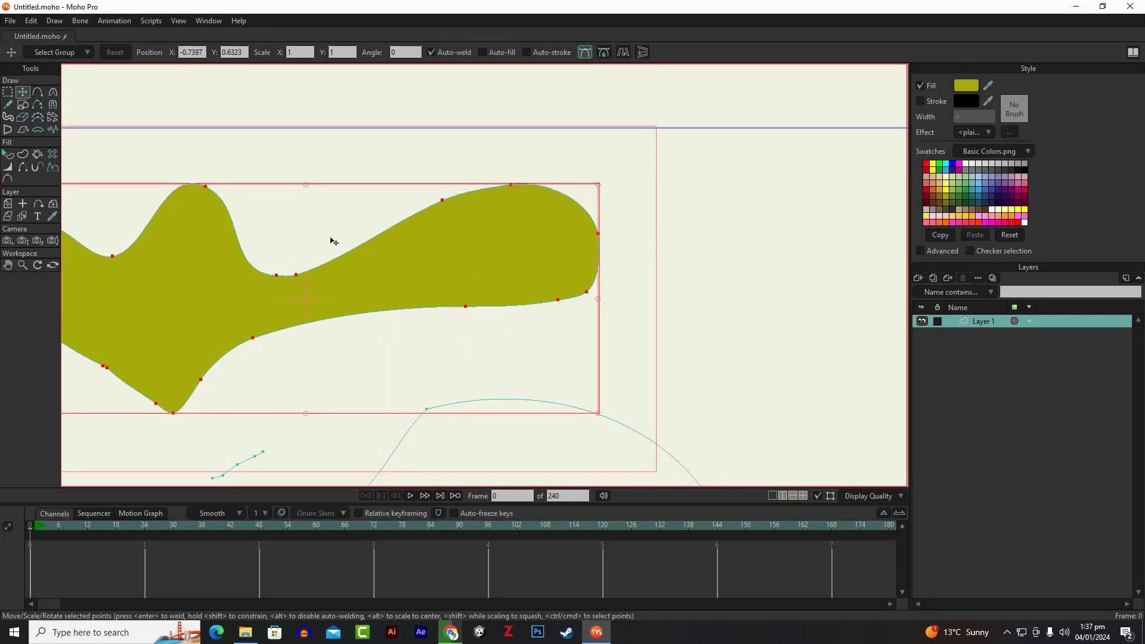
scroll(322, 250, "down", 1)
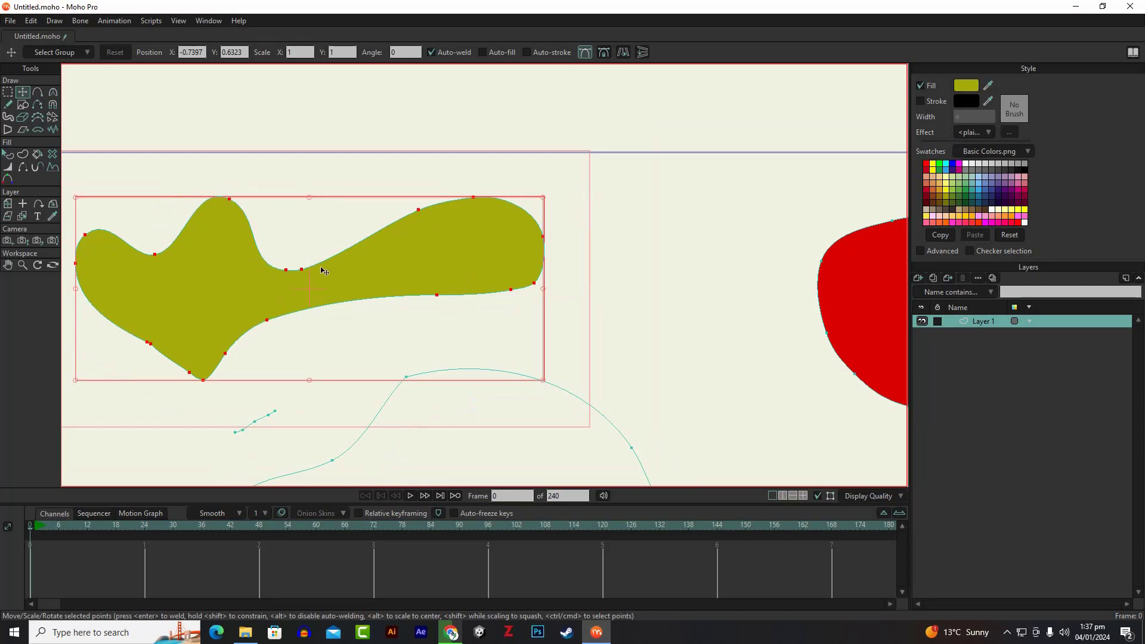
left_click(8, 154)
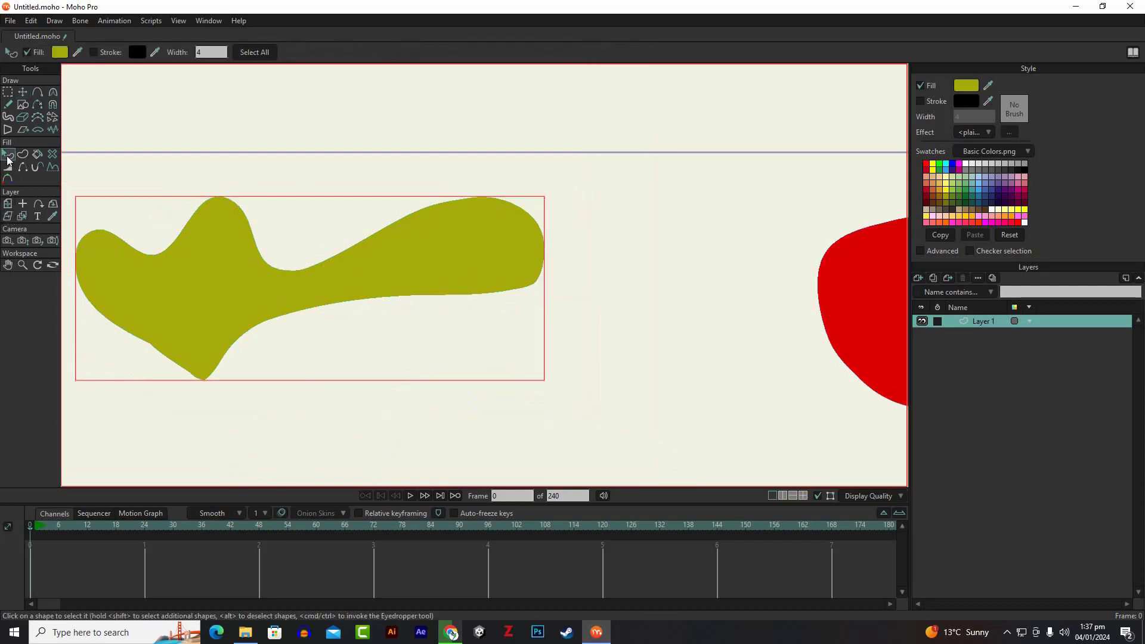
scroll(195, 219, "down", 5)
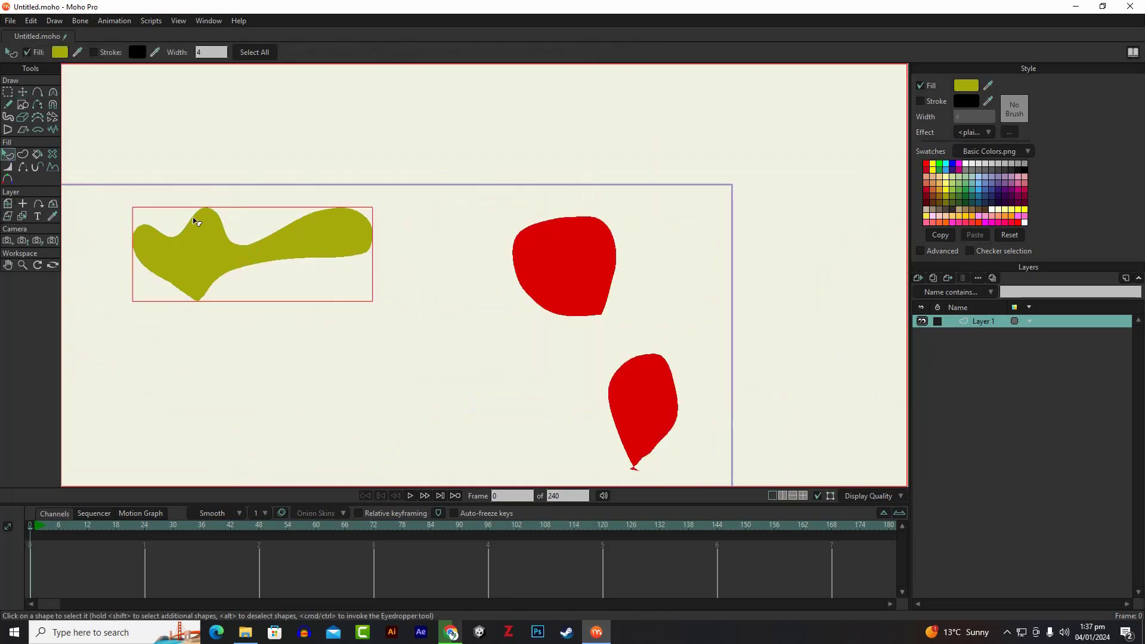
scroll(195, 219, "up", 4)
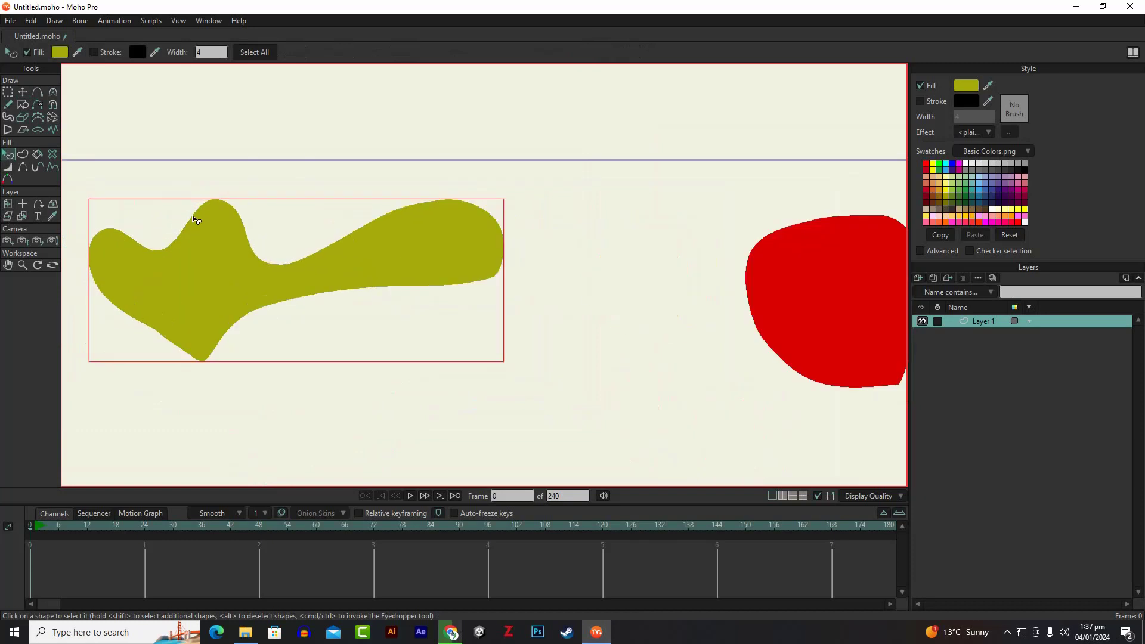
left_click(23, 92)
scroll(409, 247, "down", 2)
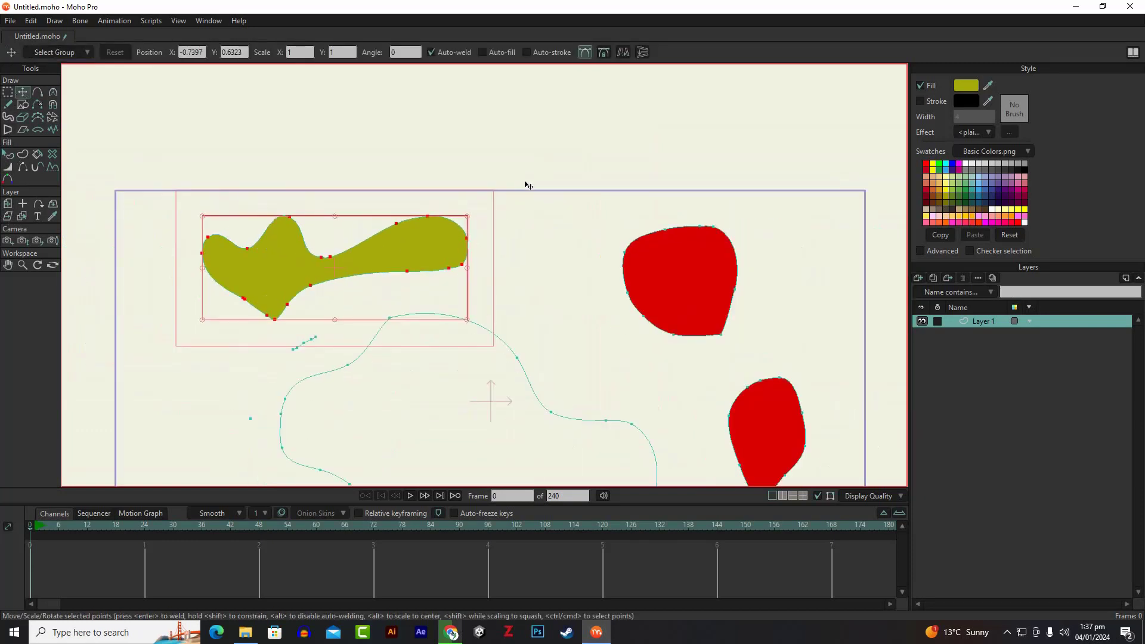
Select the olive shape's points plus the cloud outline's top point, and flip them horizontally and vertically repeatedly, ending in the original orientation
left_click_drag(528, 185, 131, 336)
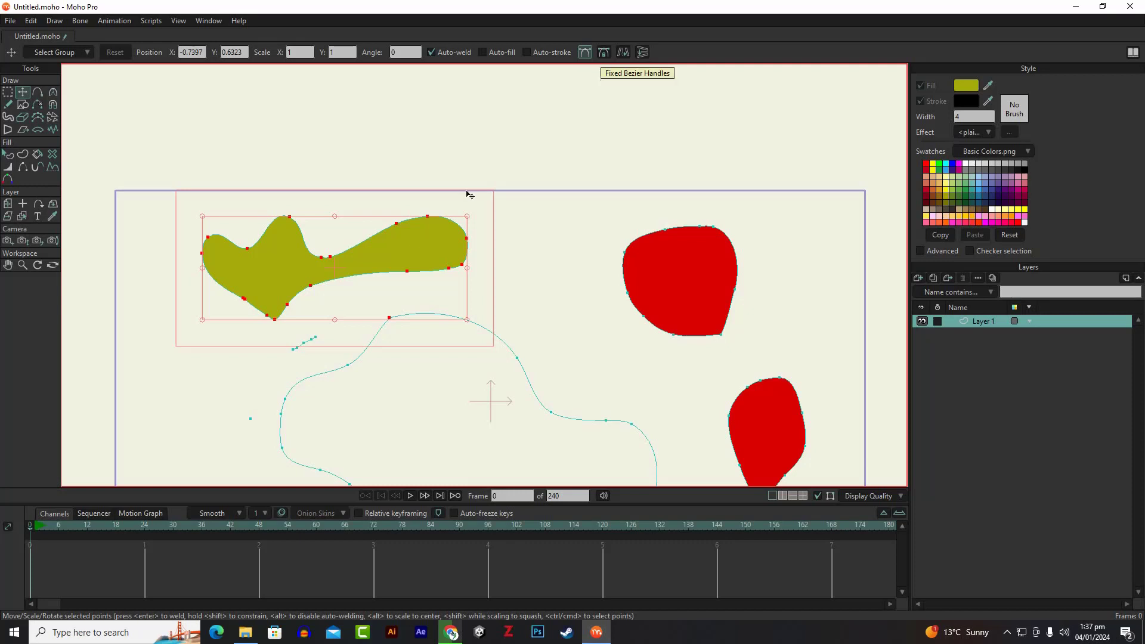
scroll(546, 122, "up", 1)
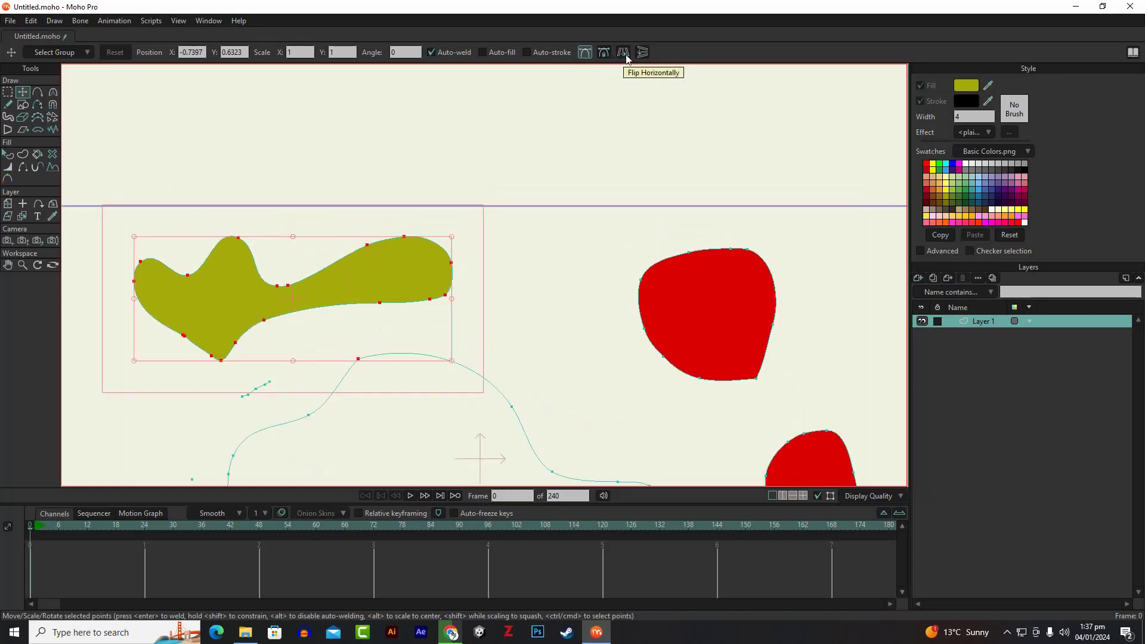
left_click(626, 55)
left_click(626, 56)
left_click(644, 56)
left_click(645, 56)
left_click(625, 55)
left_click(625, 55)
left_click(625, 55)
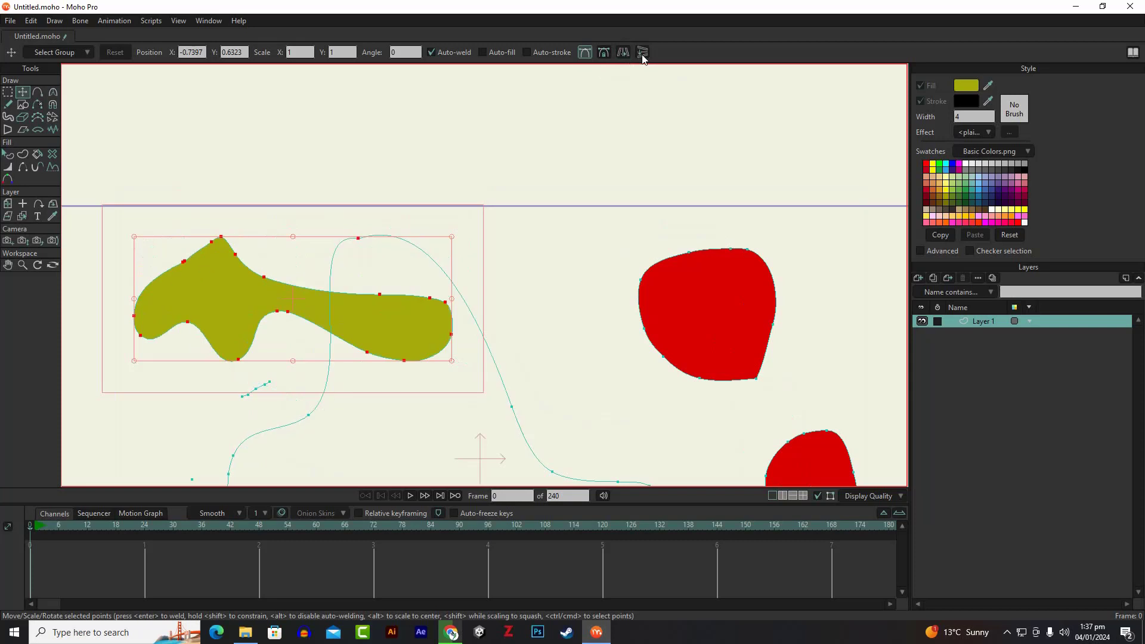
left_click(625, 55)
left_click(625, 55)
left_click(624, 56)
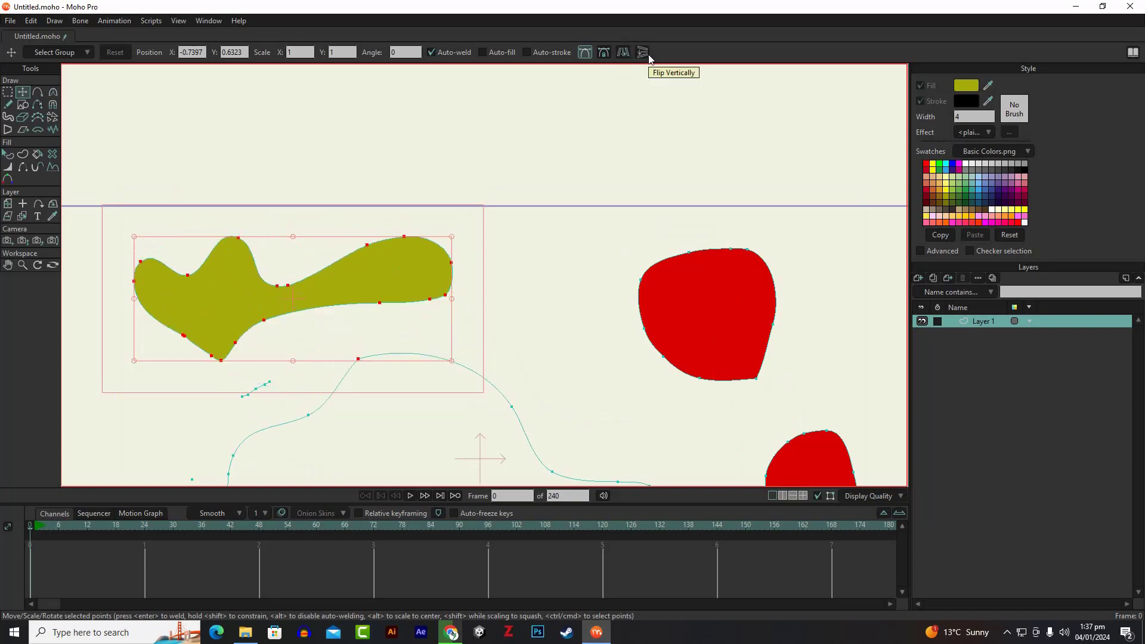
left_click(643, 54)
left_click(644, 54)
Move the olive shape up and right across the frame's upper edge to about X -0.28, Y 0.81, and activate Select Points
scroll(420, 288, "down", 4)
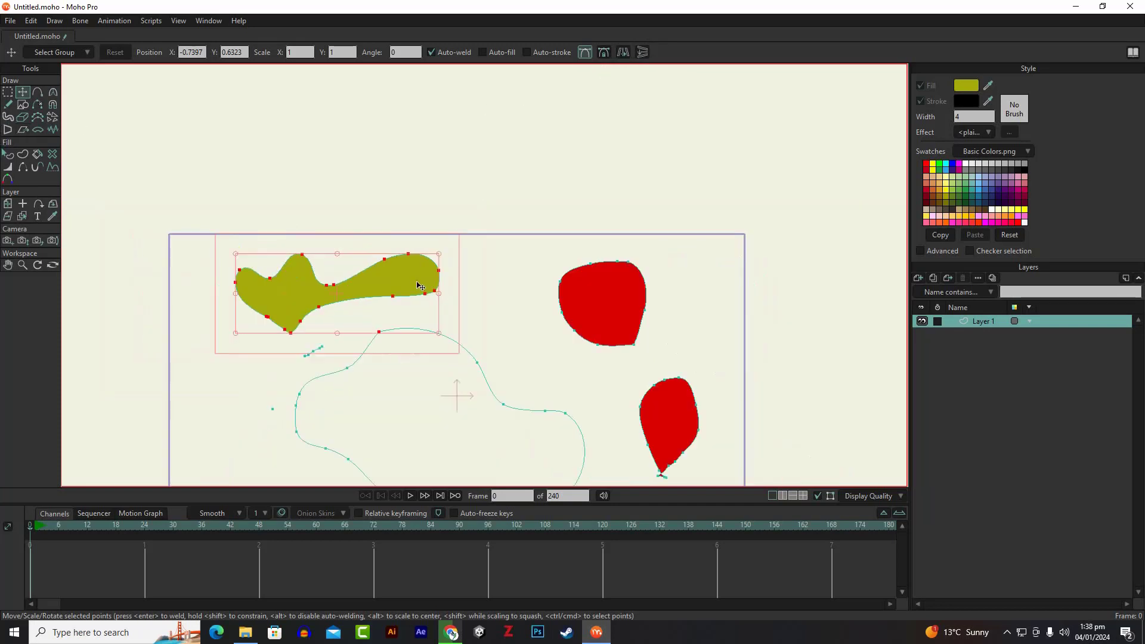
scroll(422, 272, "up", 5)
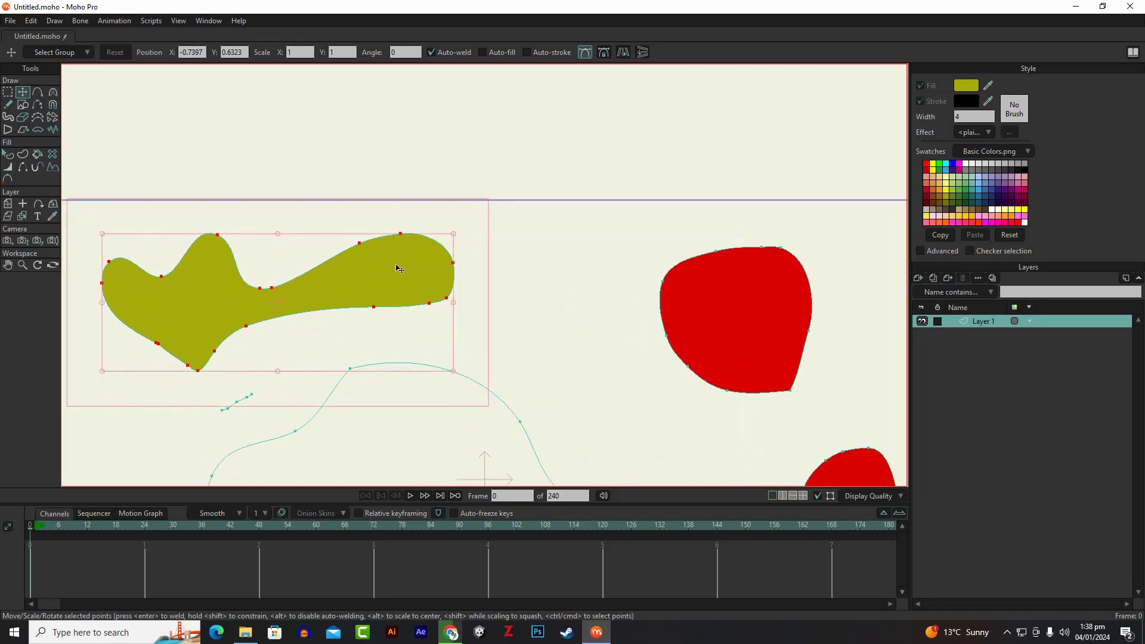
left_click_drag(399, 270, 528, 218)
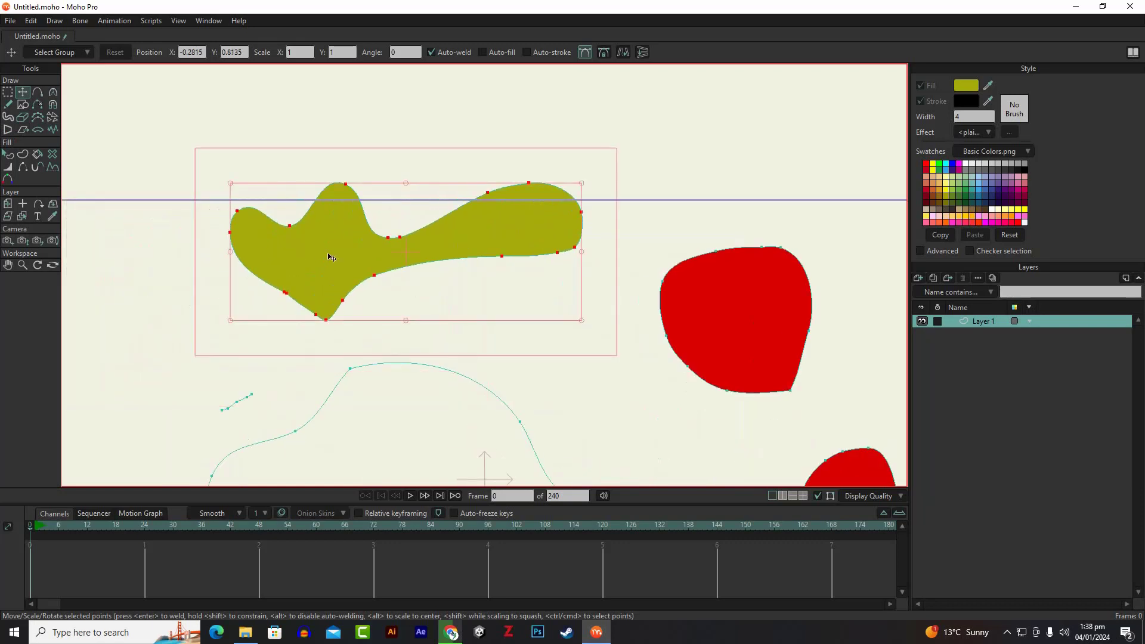
left_click(9, 96)
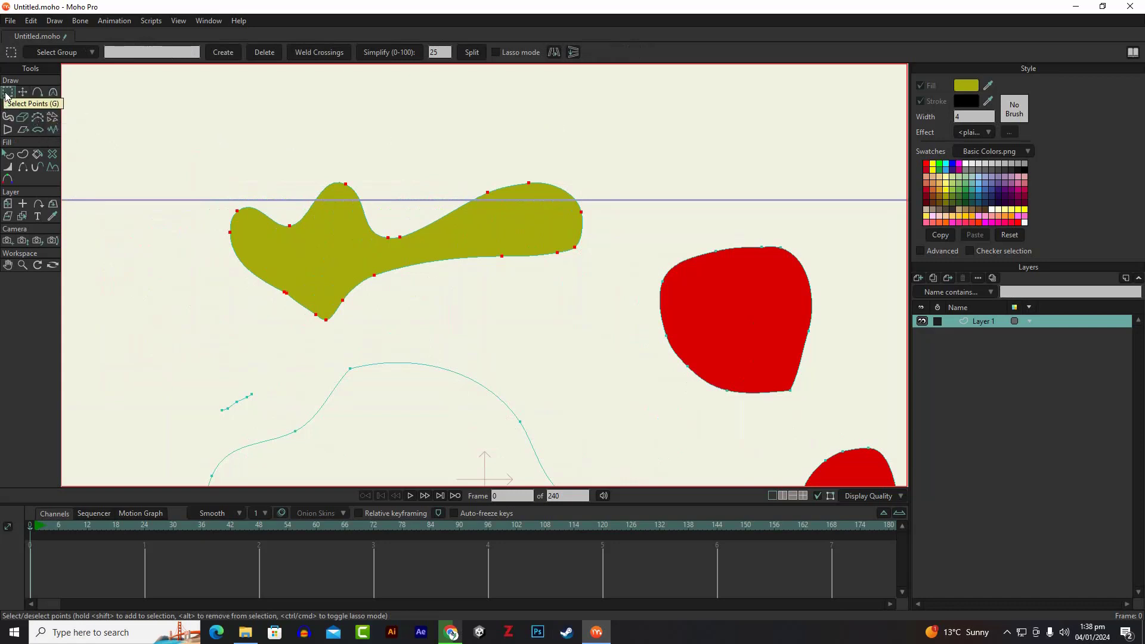
Box-select the olive shape's middle bump point and the points along its upper left edge, and clear the selection
left_click_drag(295, 154, 360, 219)
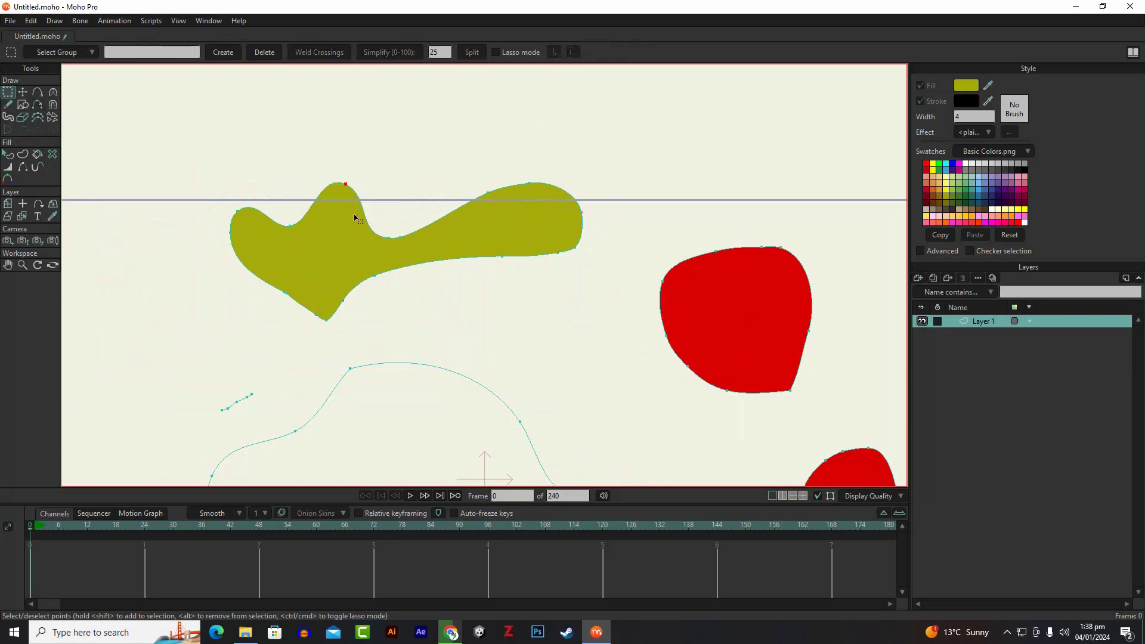
scroll(363, 202, "up", 2)
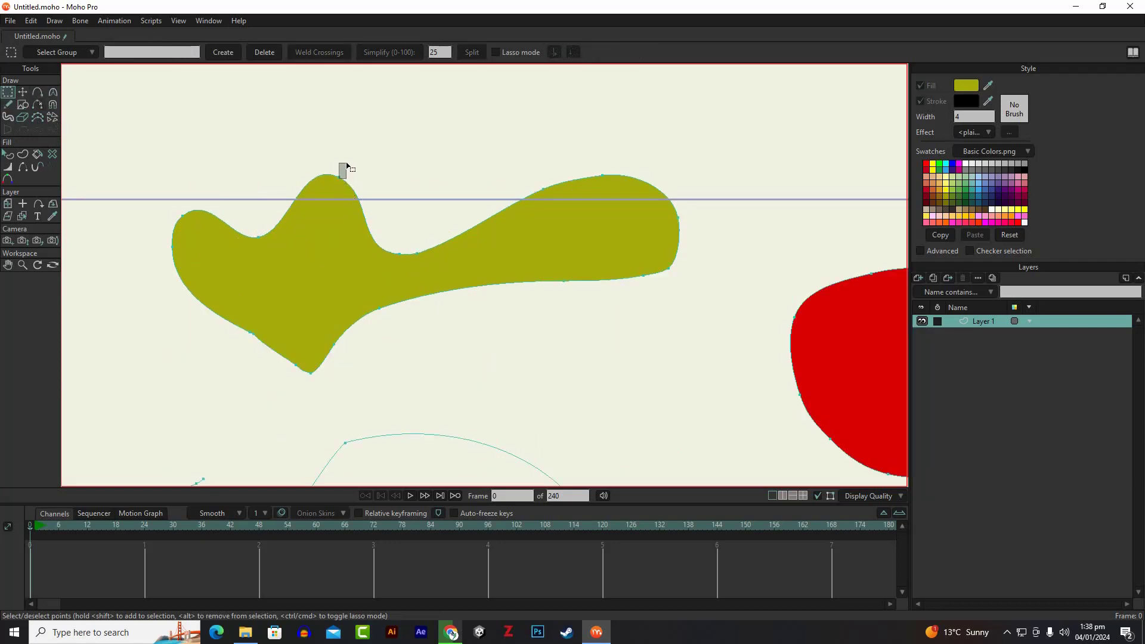
left_click_drag(345, 163, 326, 213)
mouse_move(355, 162)
left_mouse_down()
mouse_move(313, 215)
mouse_move(248, 258)
left_mouse_up()
mouse_move(237, 204)
left_mouse_down()
mouse_move(247, 231)
mouse_move(323, 263)
mouse_move(268, 219)
left_mouse_up()
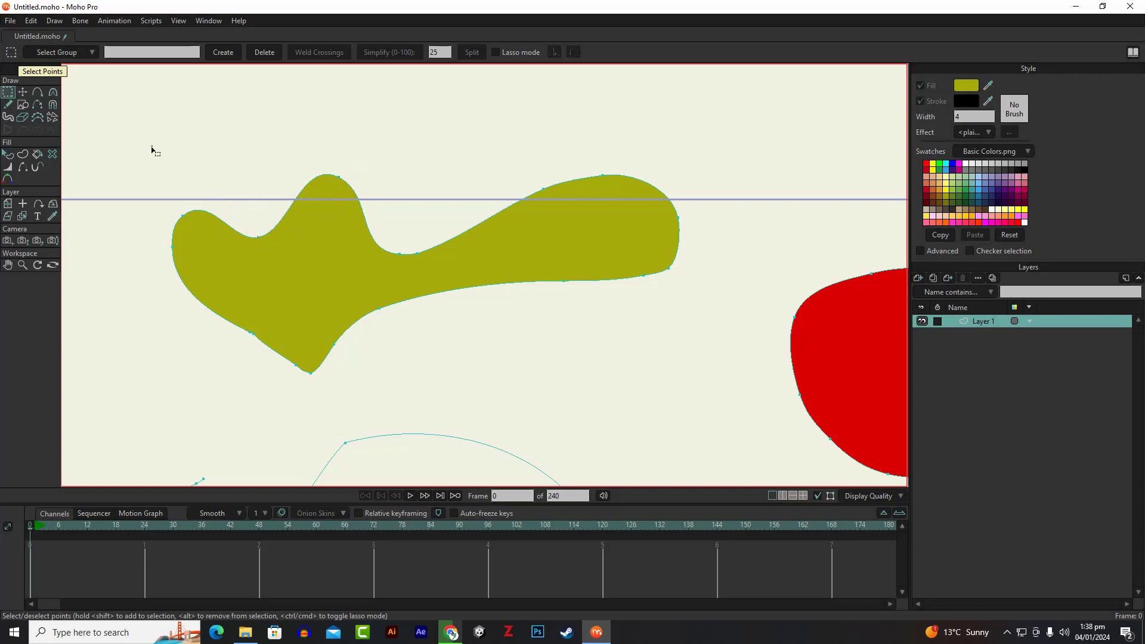
left_click_drag(152, 147, 423, 269)
scroll(342, 269, "up", 3)
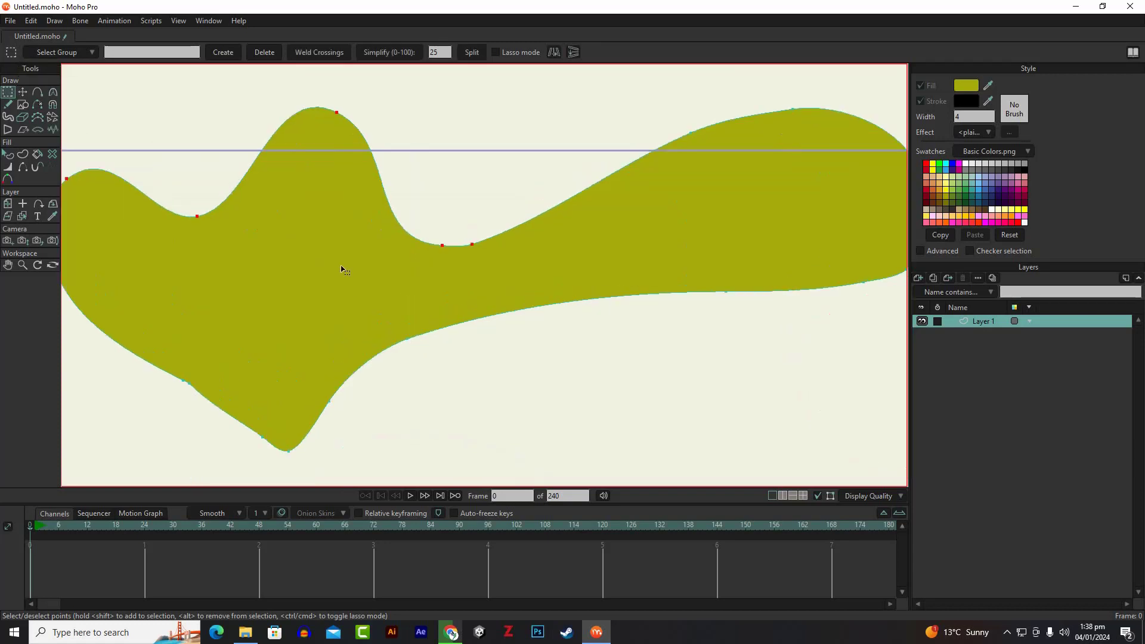
scroll(343, 269, "down", 4)
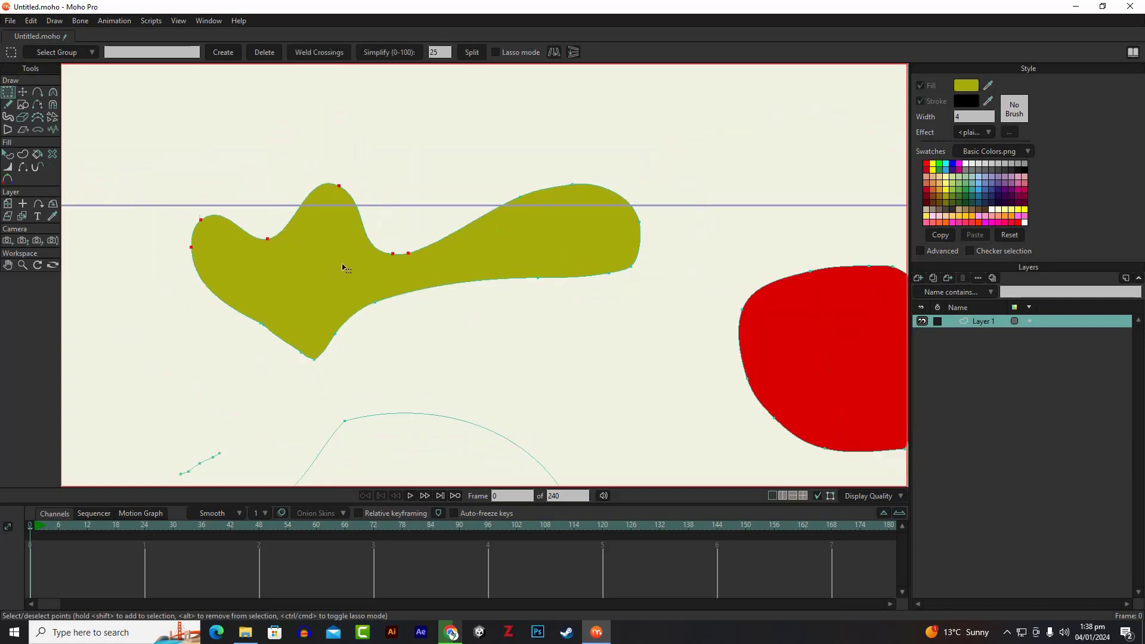
left_click(411, 244)
Select the whole olive shape with Transform Points and move it around, placing it inside the frame at about X -0.81, Y 0.66
left_click(22, 92)
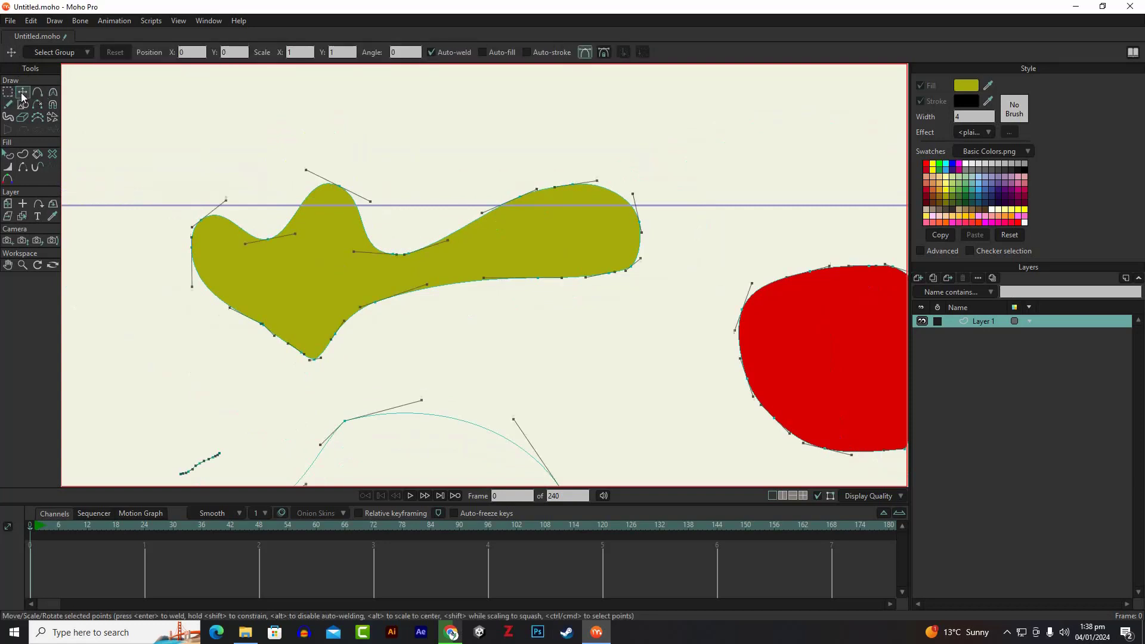
left_click(405, 256)
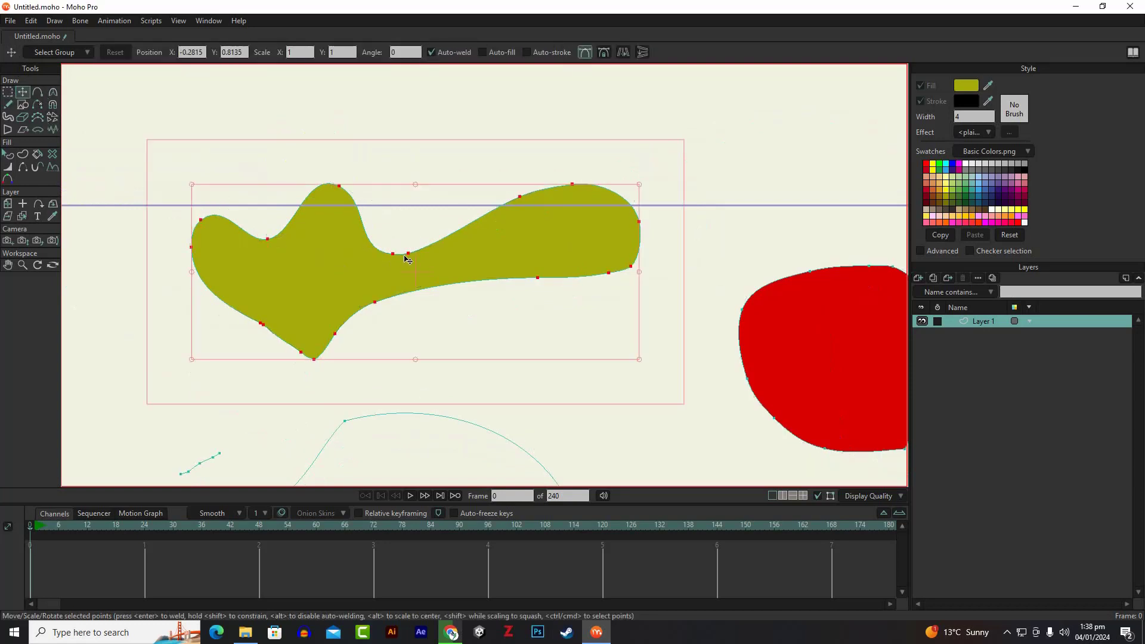
left_click_drag(405, 256, 408, 230)
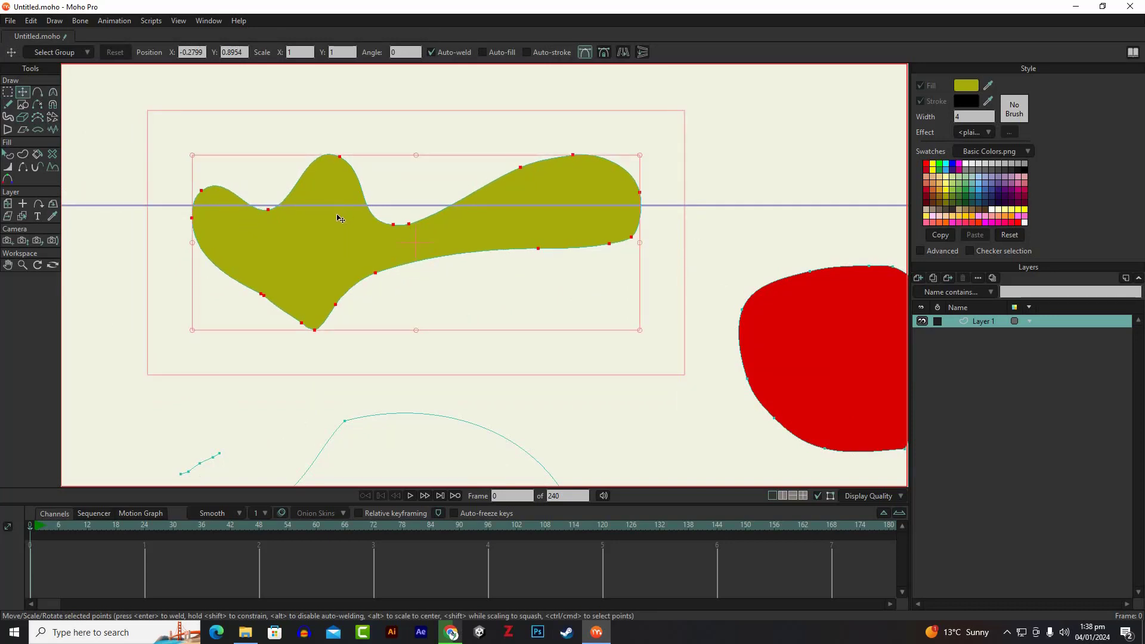
scroll(397, 247, "down", 8)
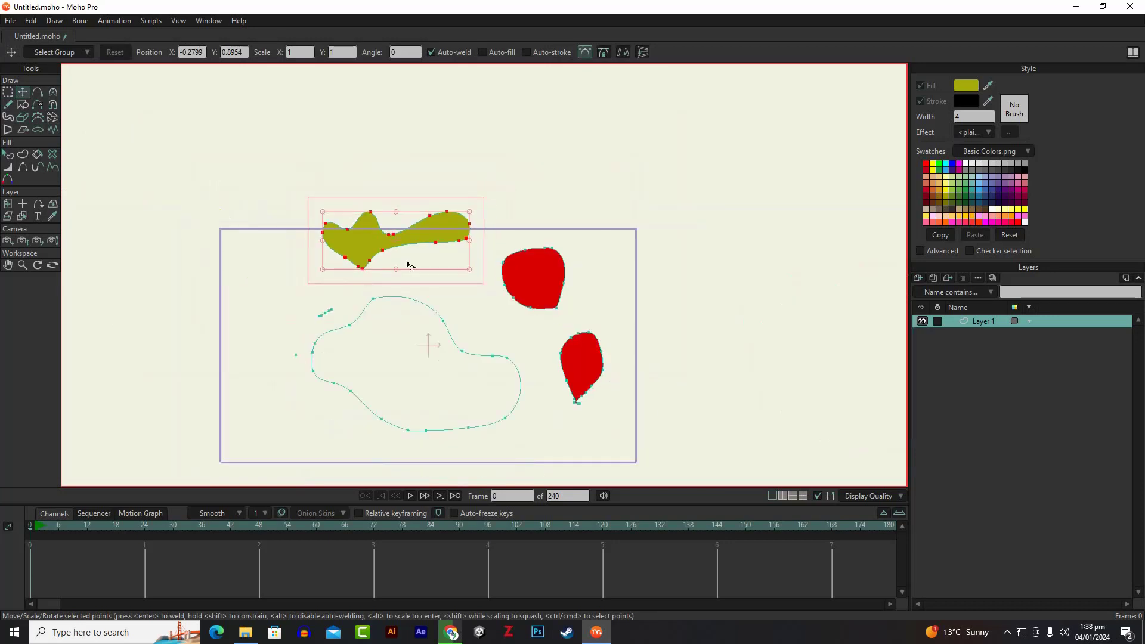
left_click_drag(640, 223, 611, 220)
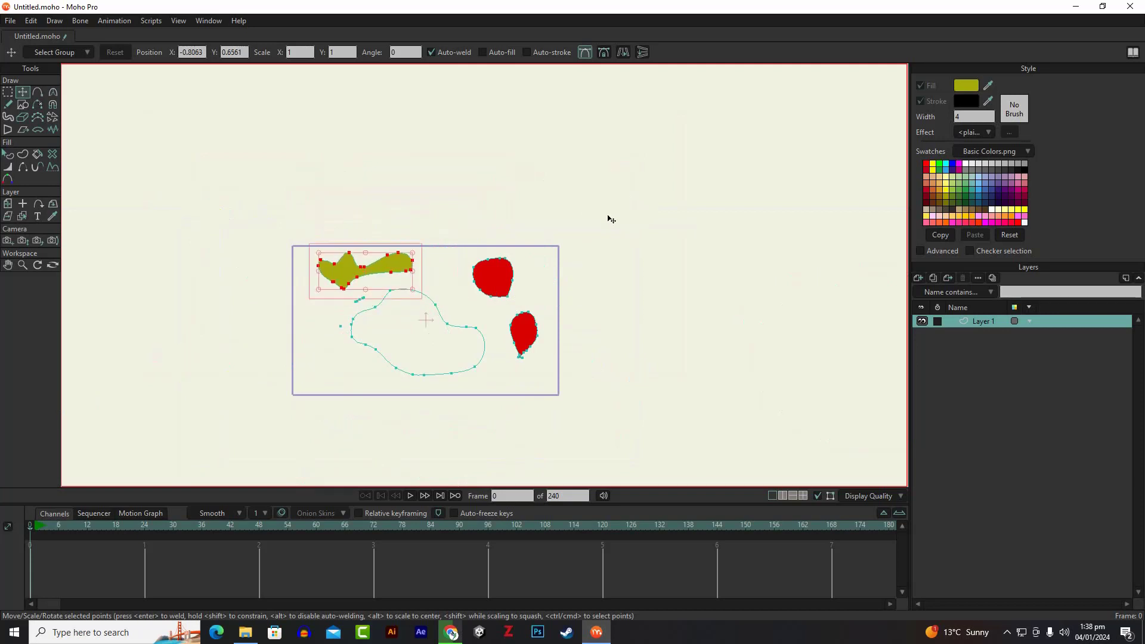
Delete the olive shape, both red shapes, and all remaining outlines and stray points from the layer
key("Delete")
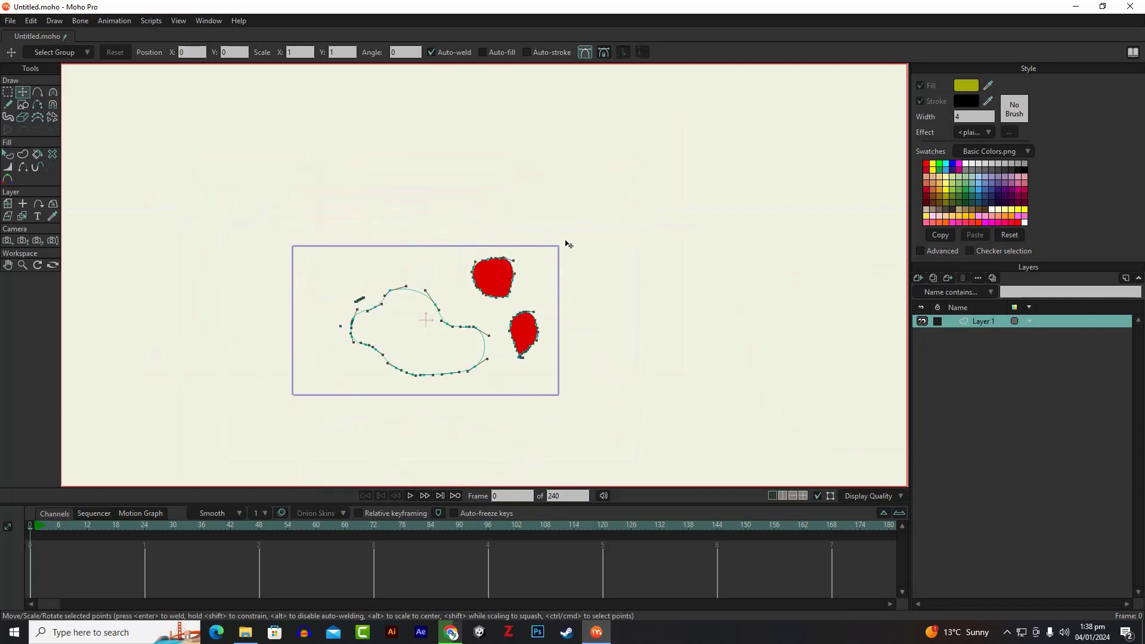
left_click(504, 276)
key("Delete")
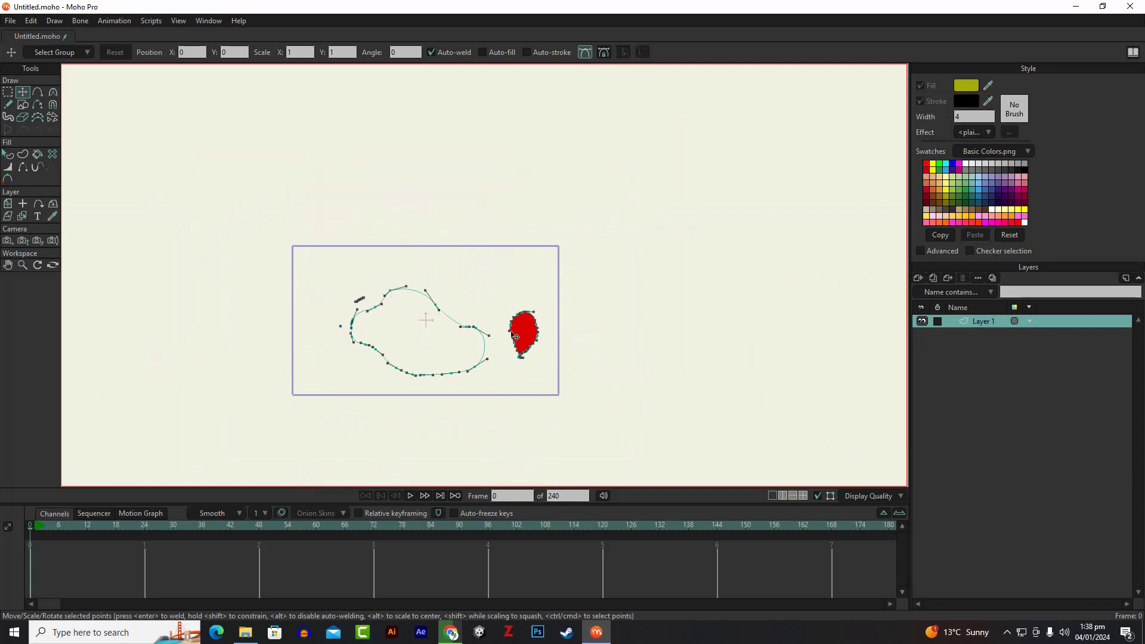
left_click_drag(591, 264, 535, 304)
left_click(535, 305)
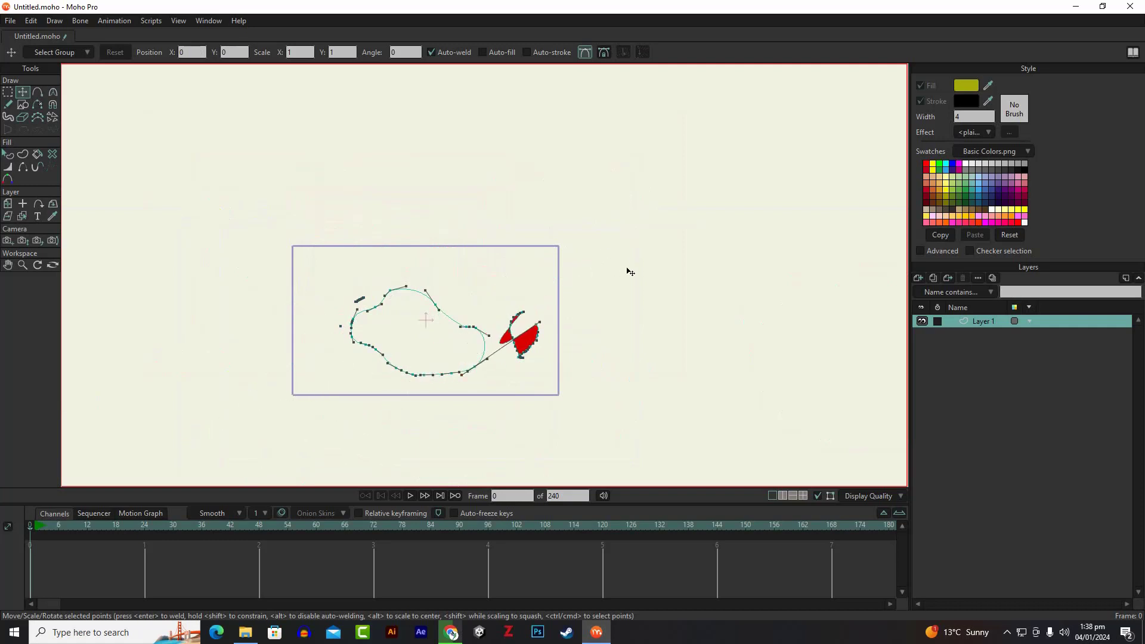
left_click_drag(653, 208, 288, 414)
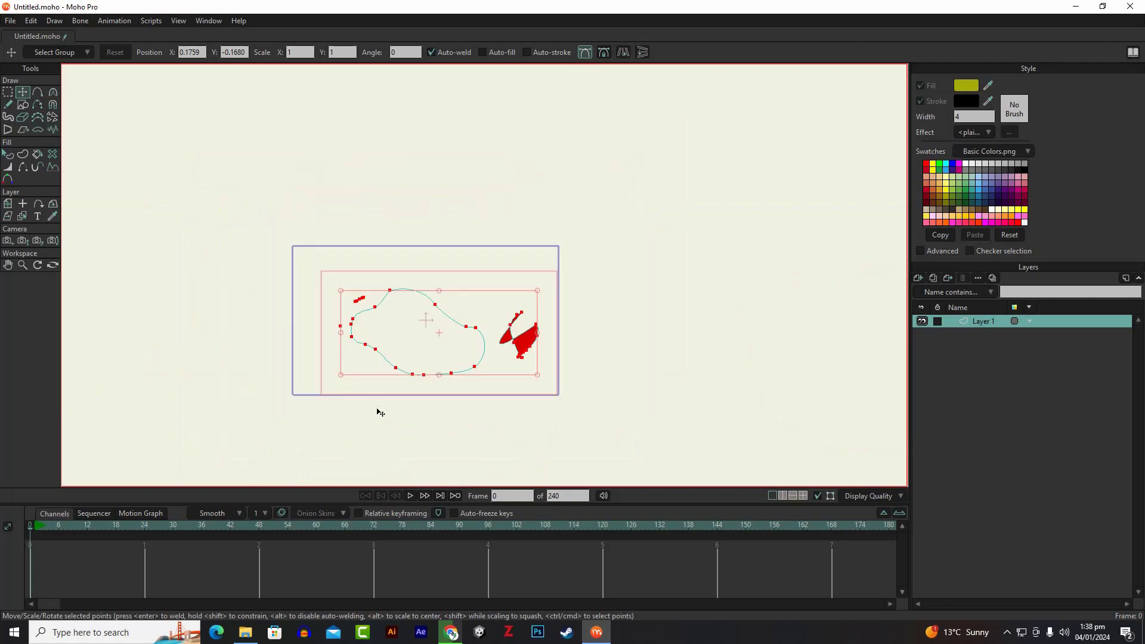
key("Delete")
key("g")
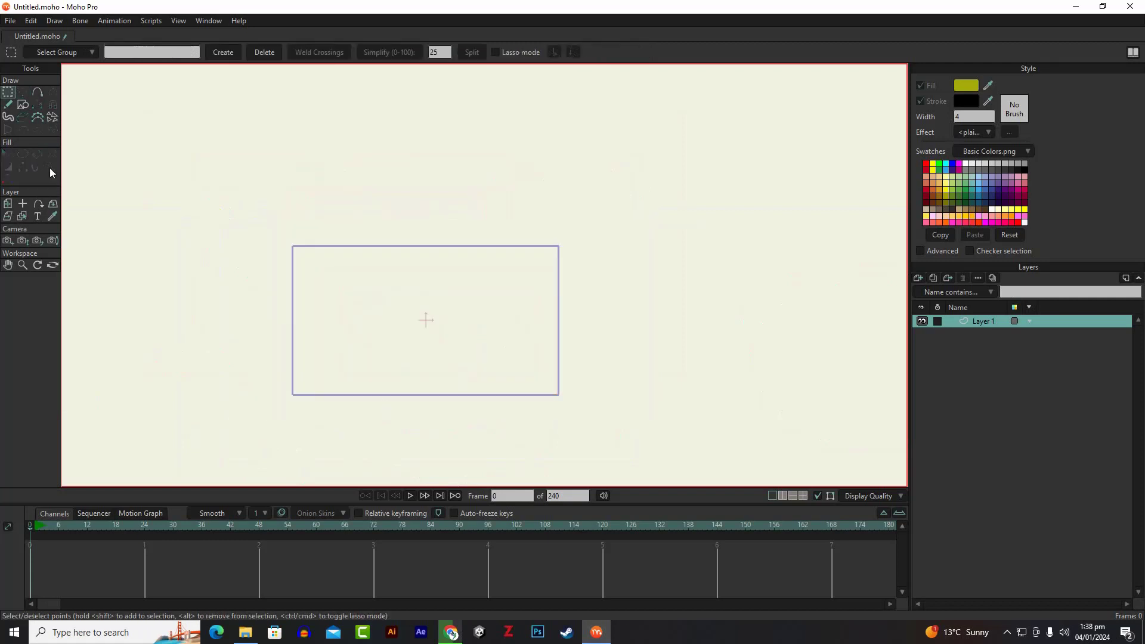
Draw an auto-filled olive rectangle inside the frame with the Draw Shape tool and show its points with Transform Points
left_click(24, 106)
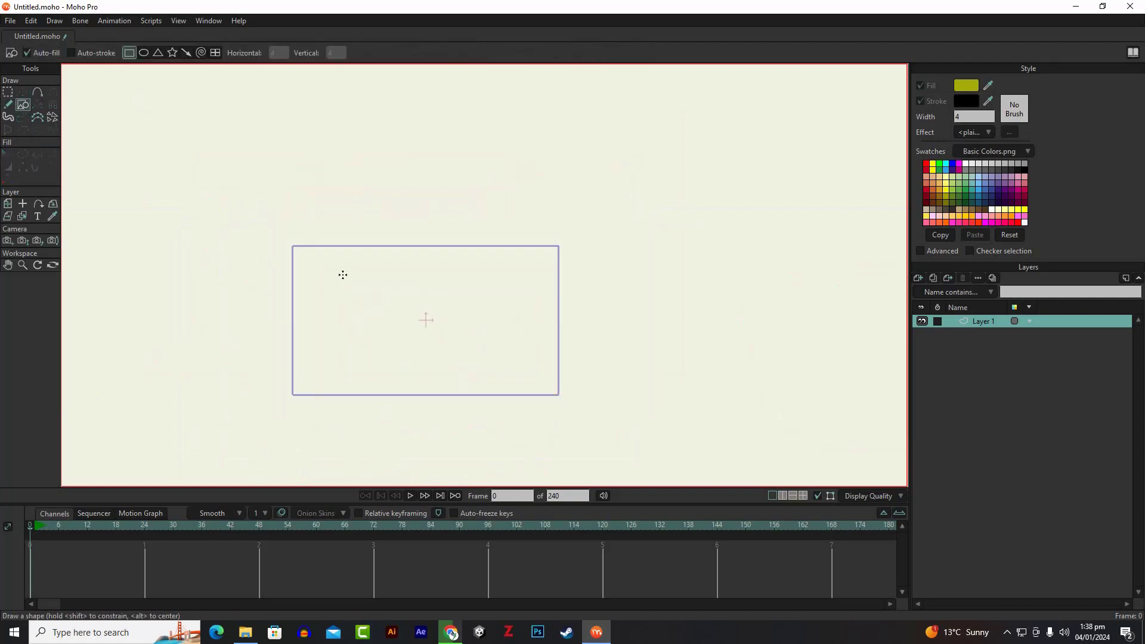
mouse_move(343, 275)
left_mouse_down()
mouse_move(476, 364)
mouse_move(465, 369)
left_mouse_up()
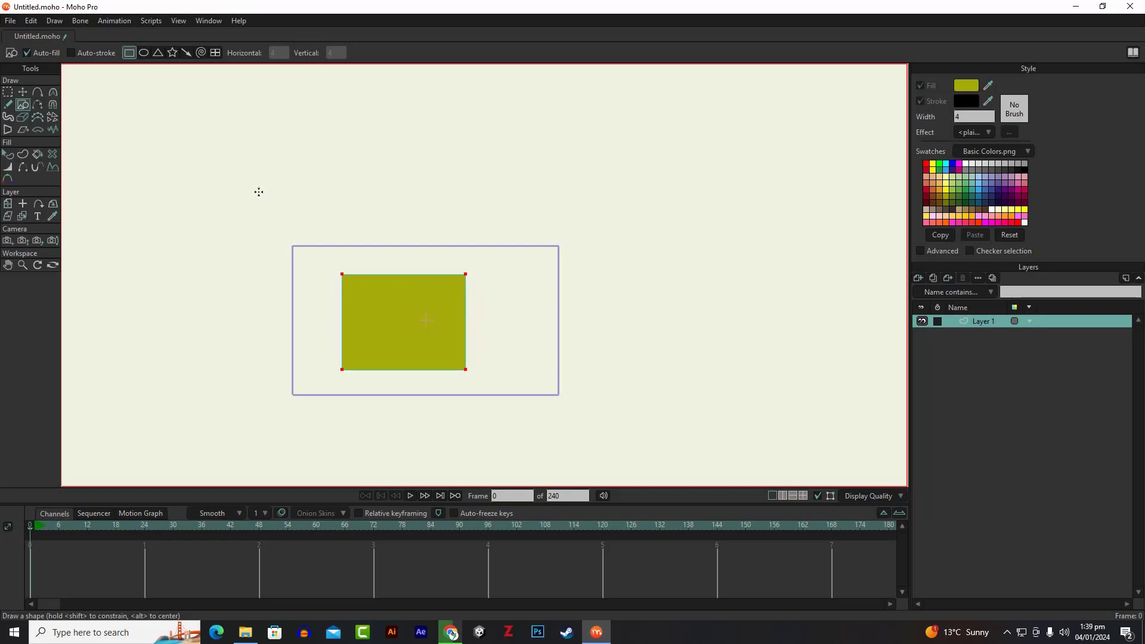
scroll(378, 287, "up", 2)
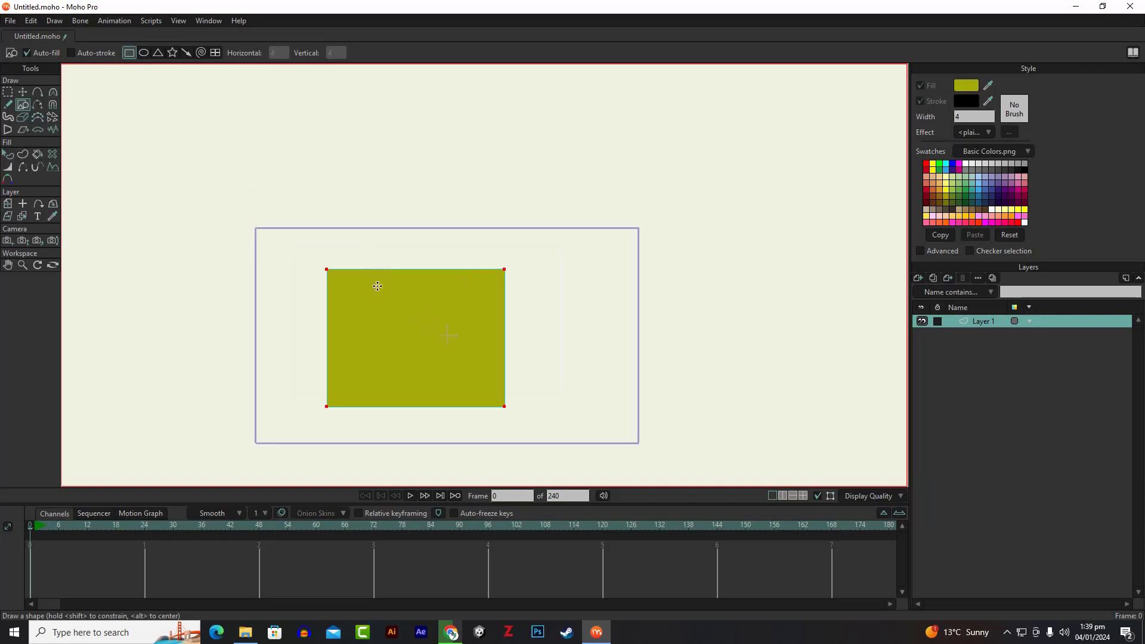
left_click(23, 92)
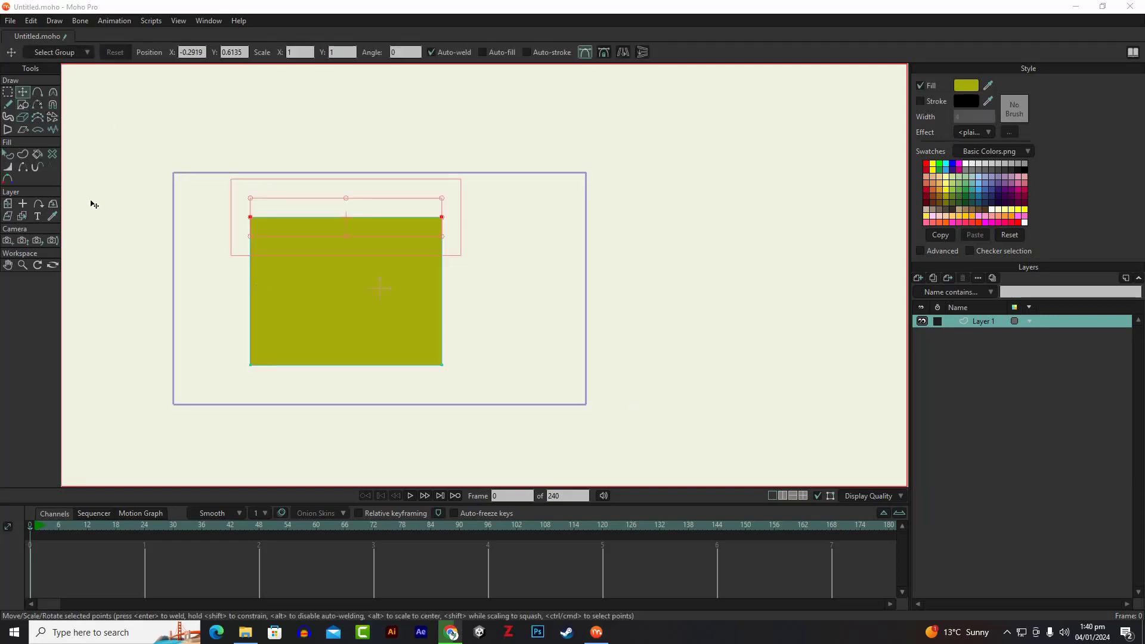
scroll(303, 259, "up", 1)
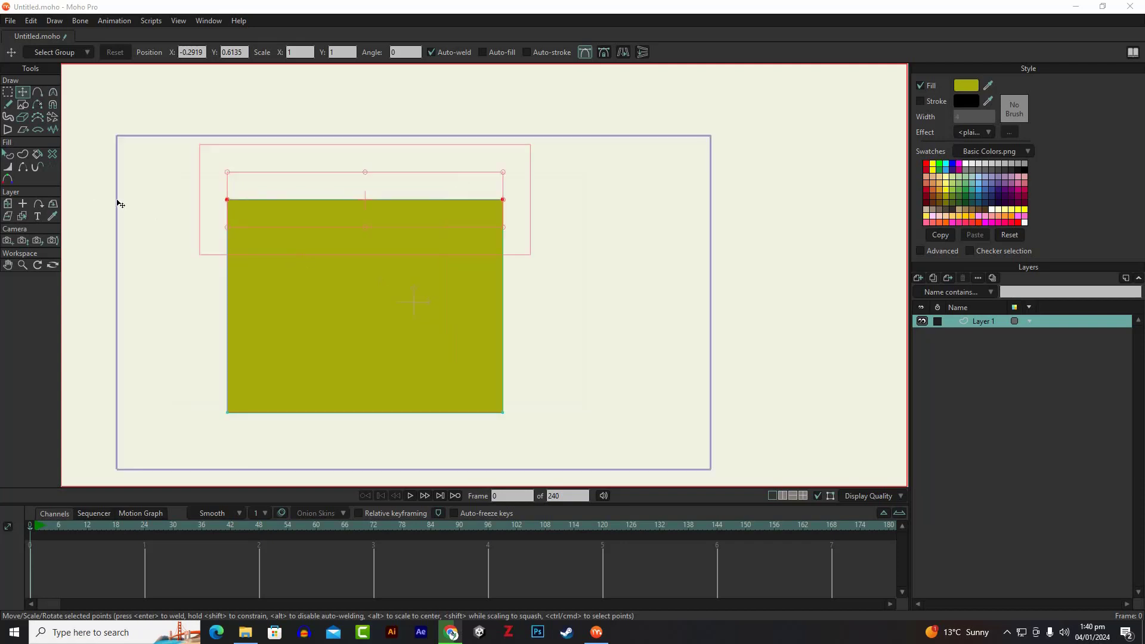
scroll(149, 210, "down", 2)
mouse_move(273, 238)
left_mouse_down()
mouse_move(286, 256)
mouse_move(268, 236)
left_mouse_up()
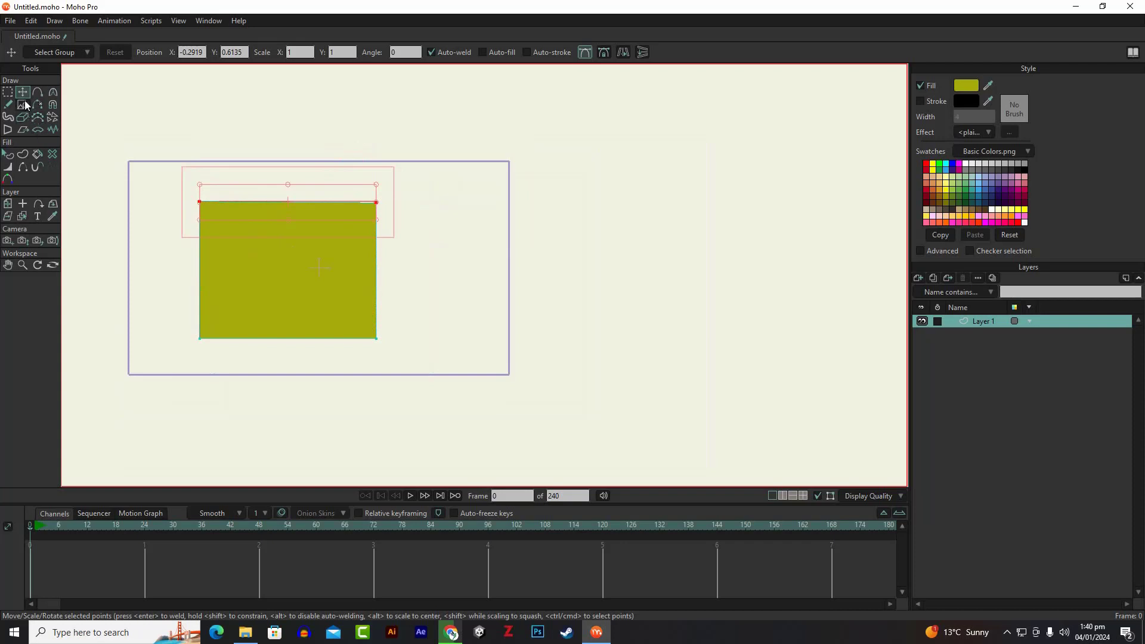
Select all of the rectangle's points and delete it
key("g")
key("ctrl+a")
key("Delete")
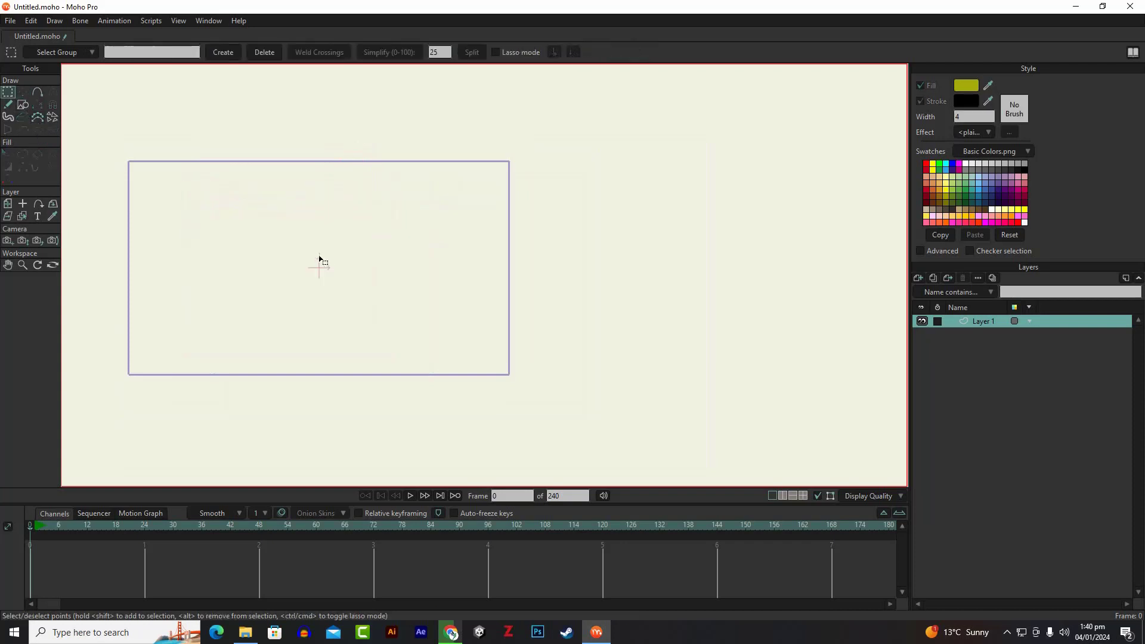
Choose the grid shape, enable auto-stroke, and try out 4 by 4 filled grids inside the frame, undoing each one
left_click(24, 108)
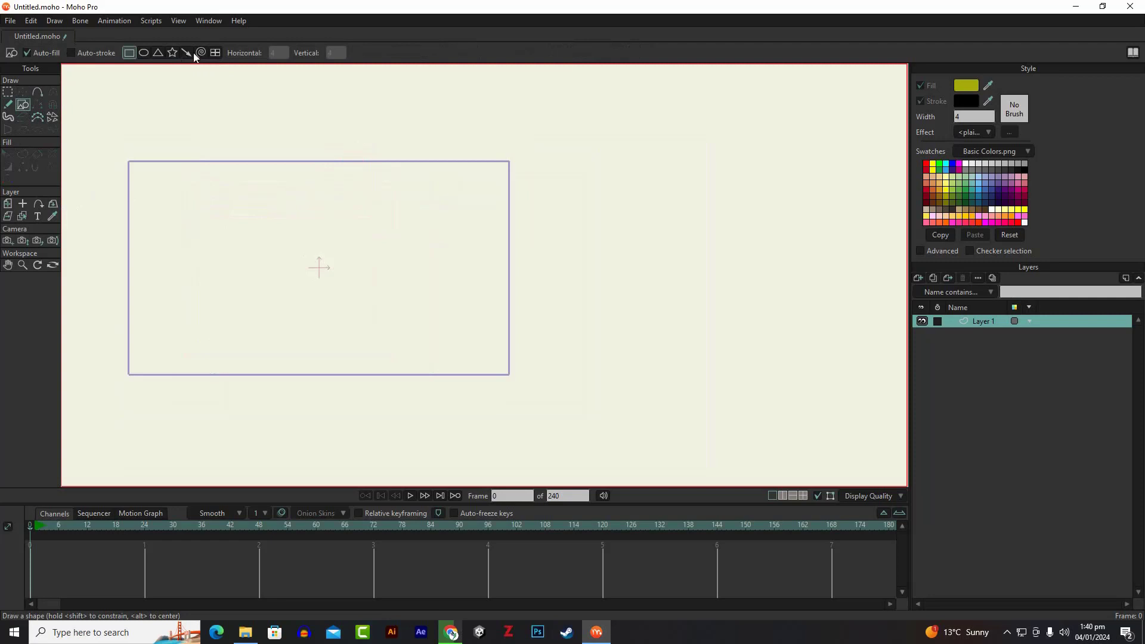
left_click(216, 52)
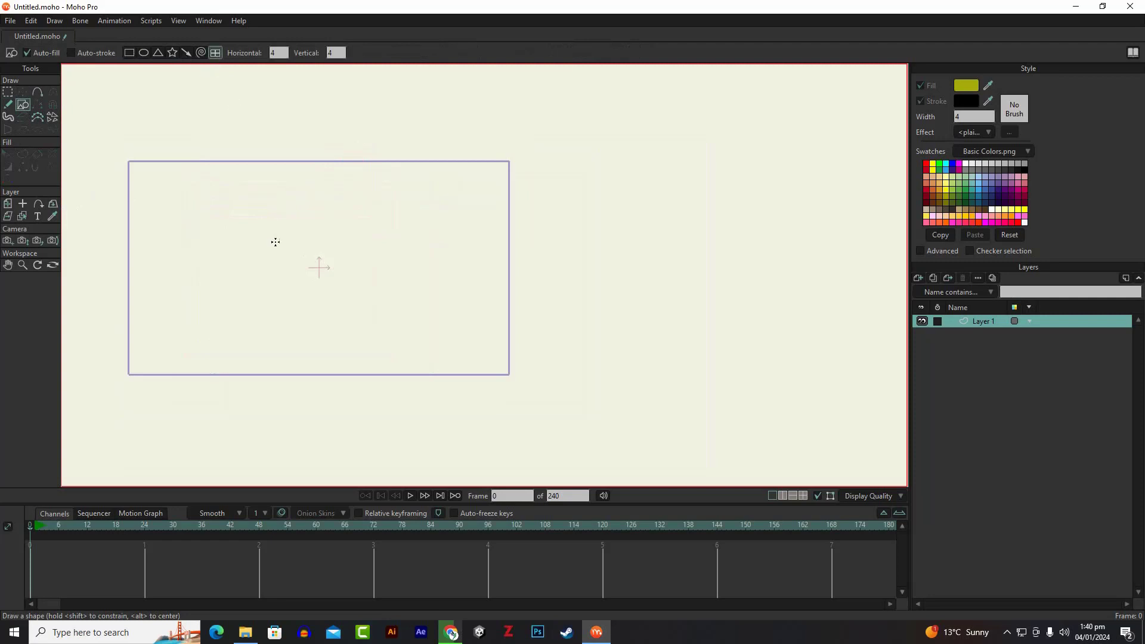
left_click_drag(185, 180, 453, 350)
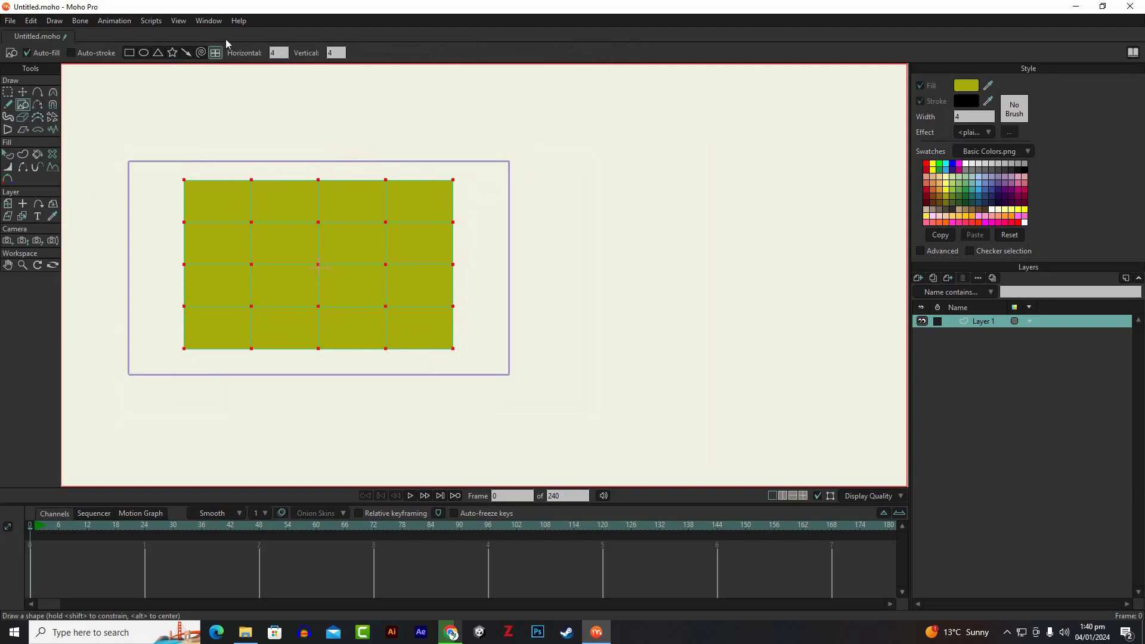
left_click(72, 53)
key("ctrl+z")
left_click_drag(169, 180, 464, 352)
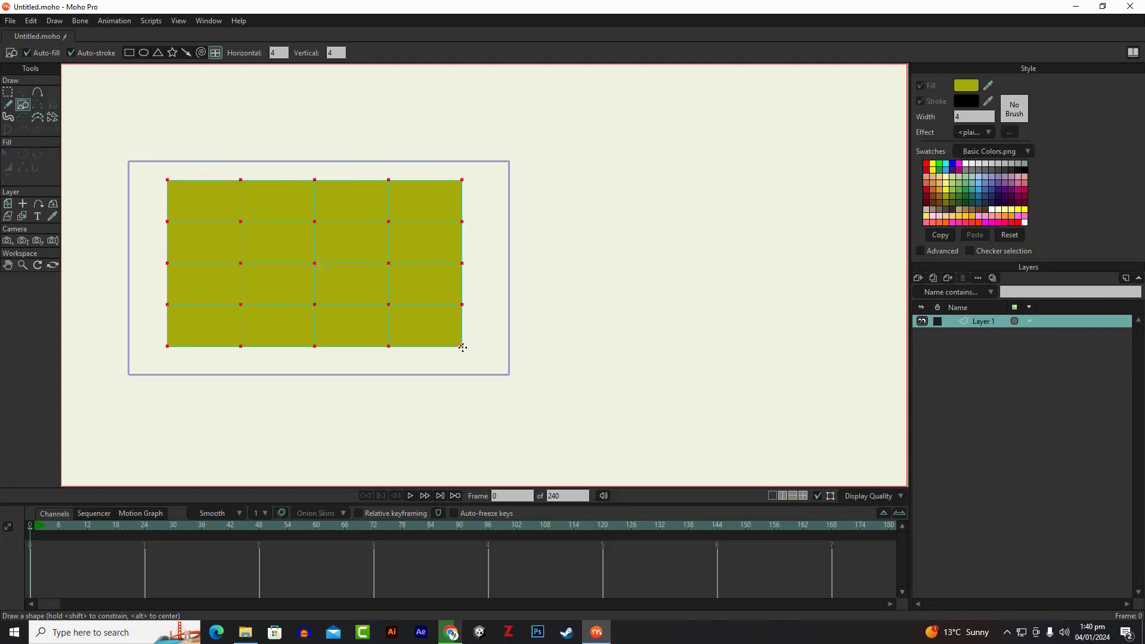
key("ctrl+z")
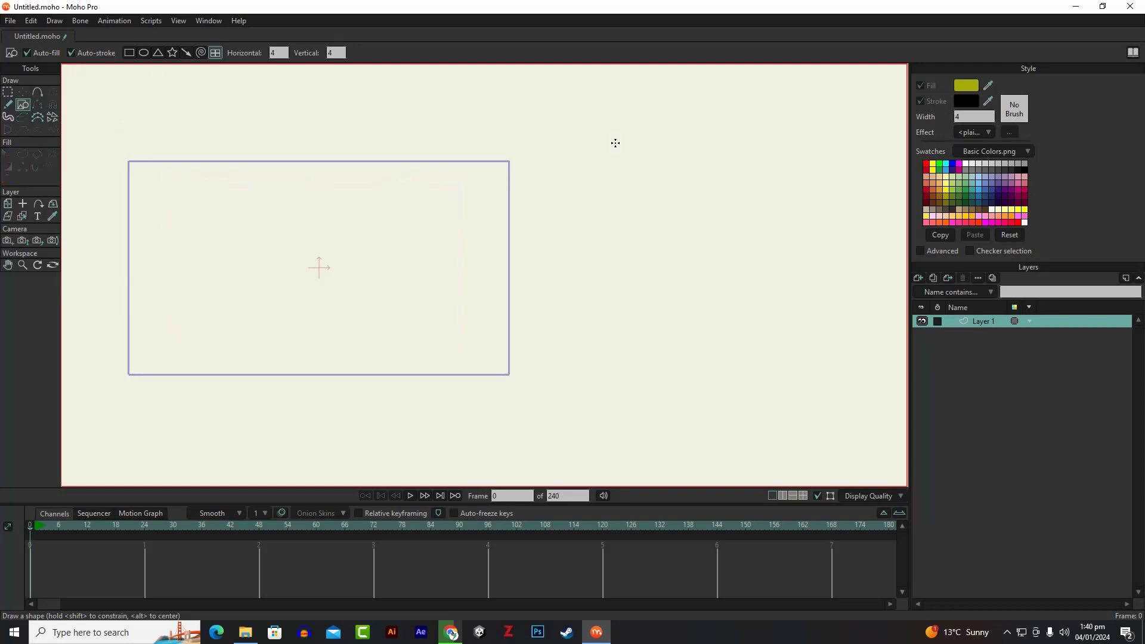
Set the stroke colour to red and draw a 4 by 4 olive-filled grid covering most of the frame
left_click(973, 105)
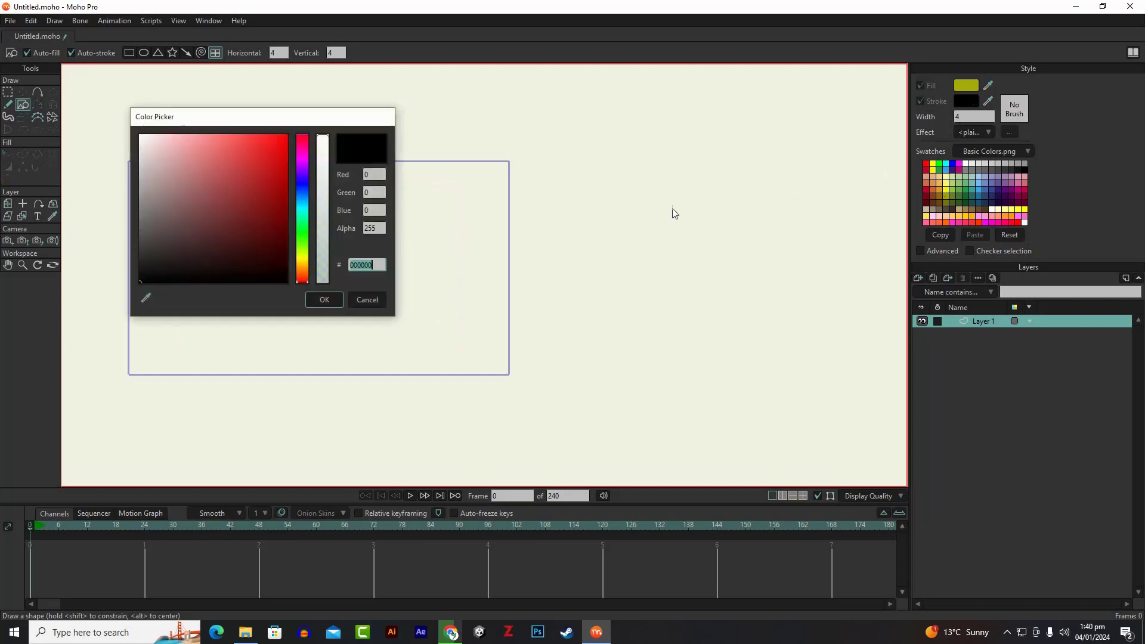
left_click(262, 195)
left_click(324, 299)
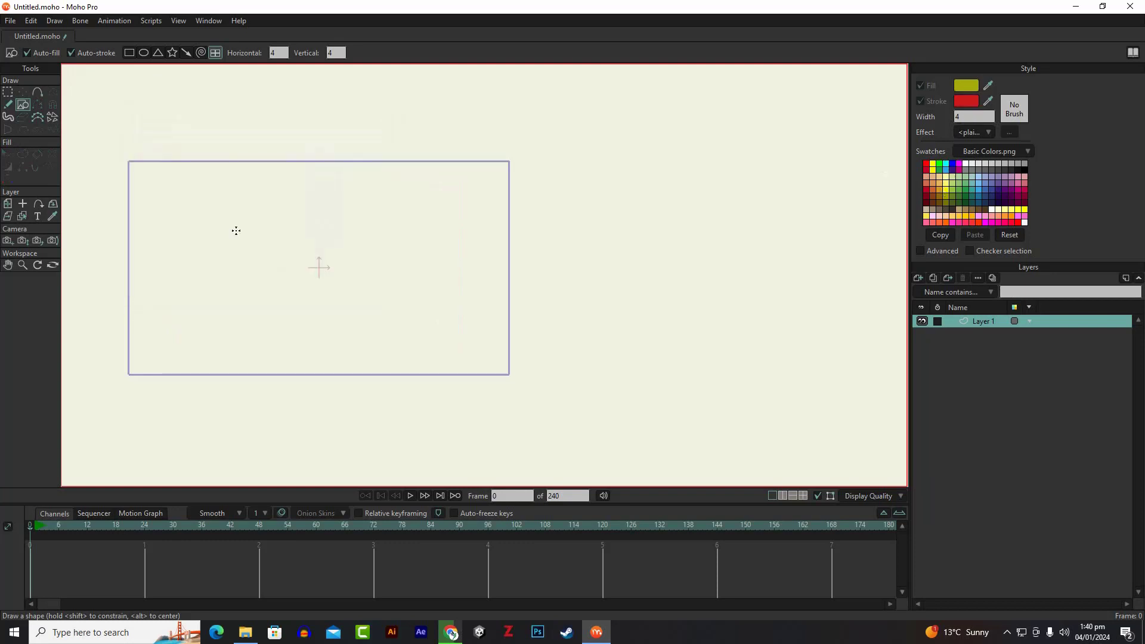
left_click_drag(161, 176, 467, 351)
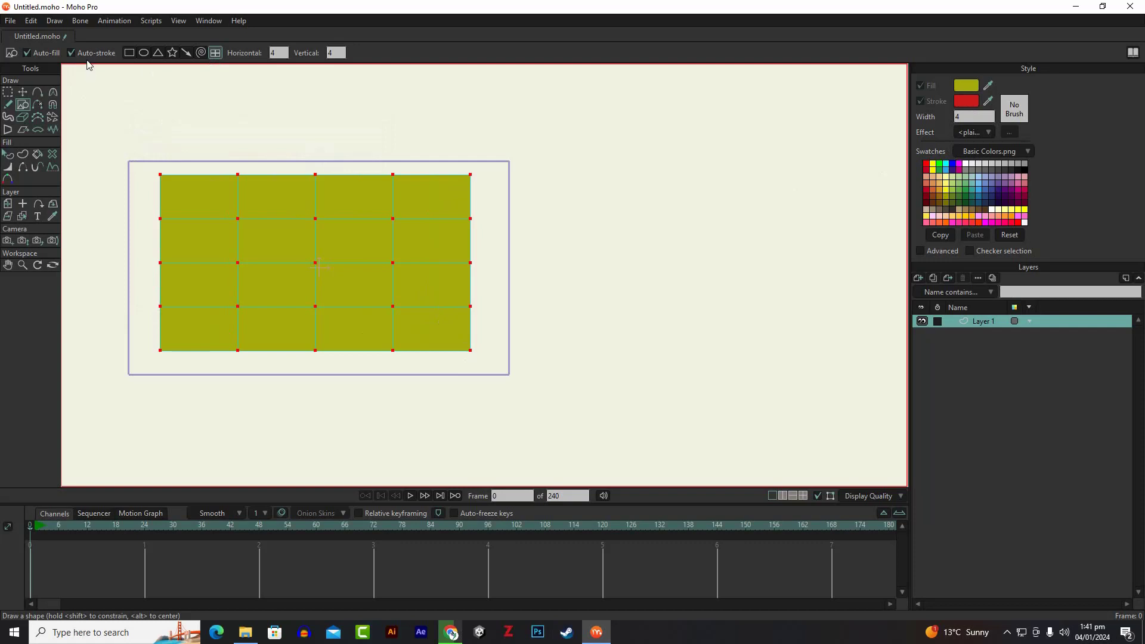
Inspect the grid's stroke with Transform Points and set its stroke width to 10
left_click(23, 92)
scroll(310, 270, "up", 3)
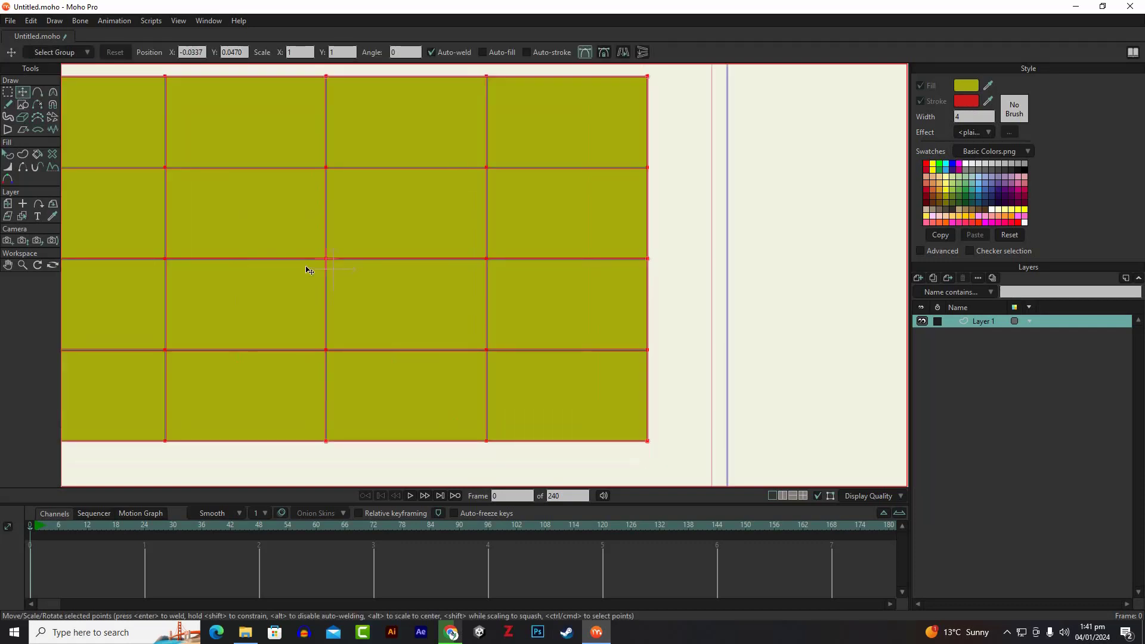
scroll(310, 270, "down", 2)
scroll(364, 264, "up", 1)
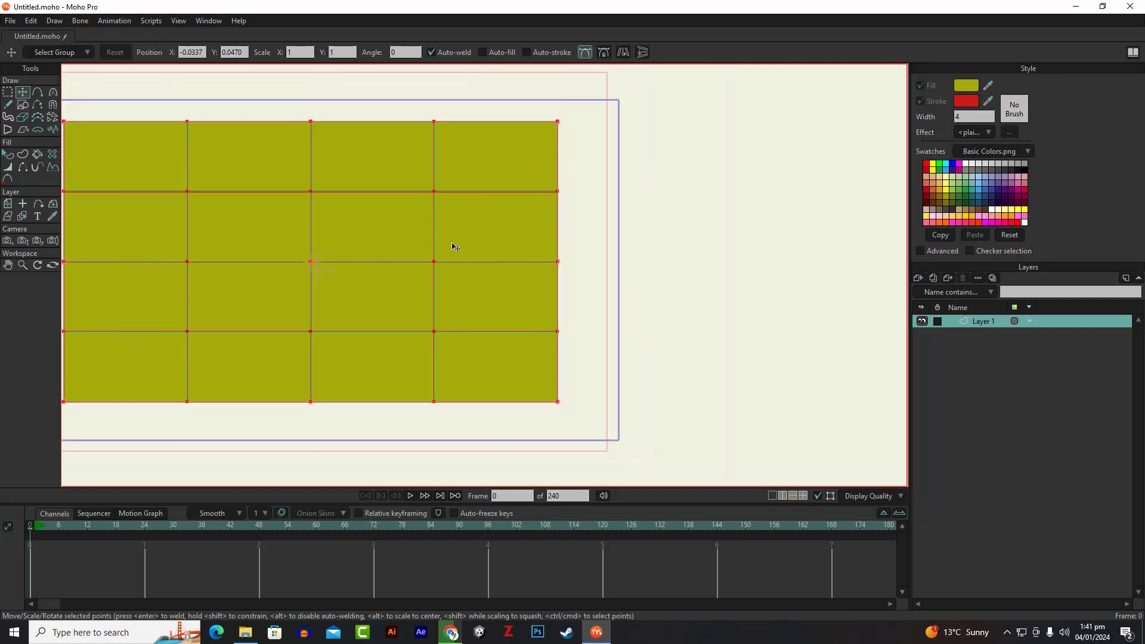
left_click(973, 118)
type("10")
key("Return")
Apply Perspective Points to the whole grid so that its right edge becomes shorter than its left edge
scroll(700, 294, "down", 2)
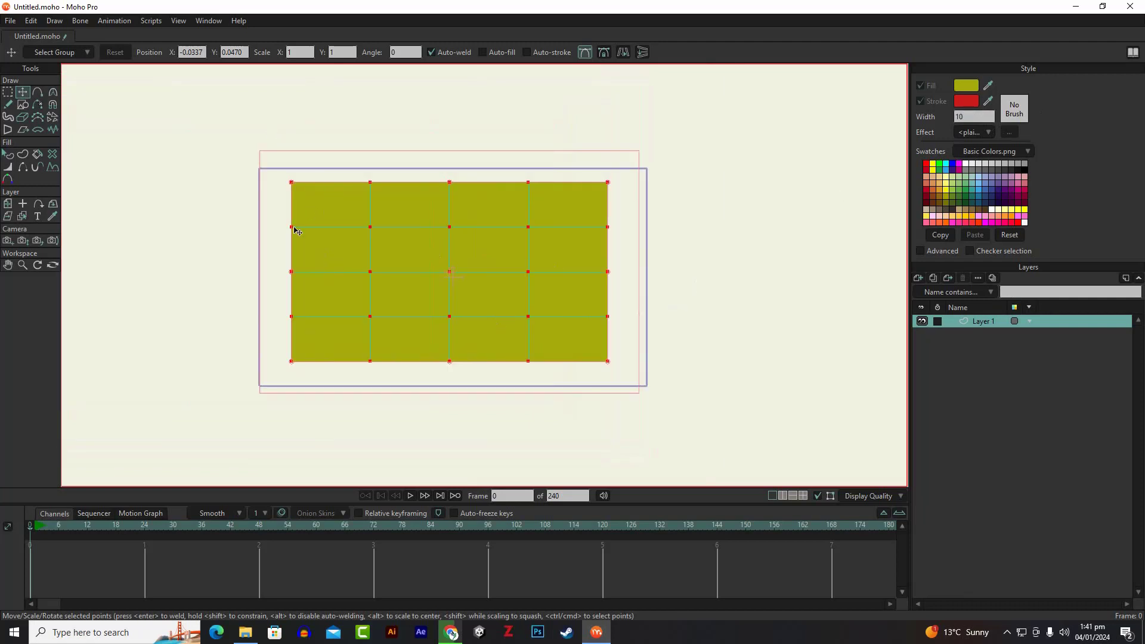
scroll(370, 225, "up", 2)
scroll(377, 235, "down", 1)
scroll(402, 253, "up", 1)
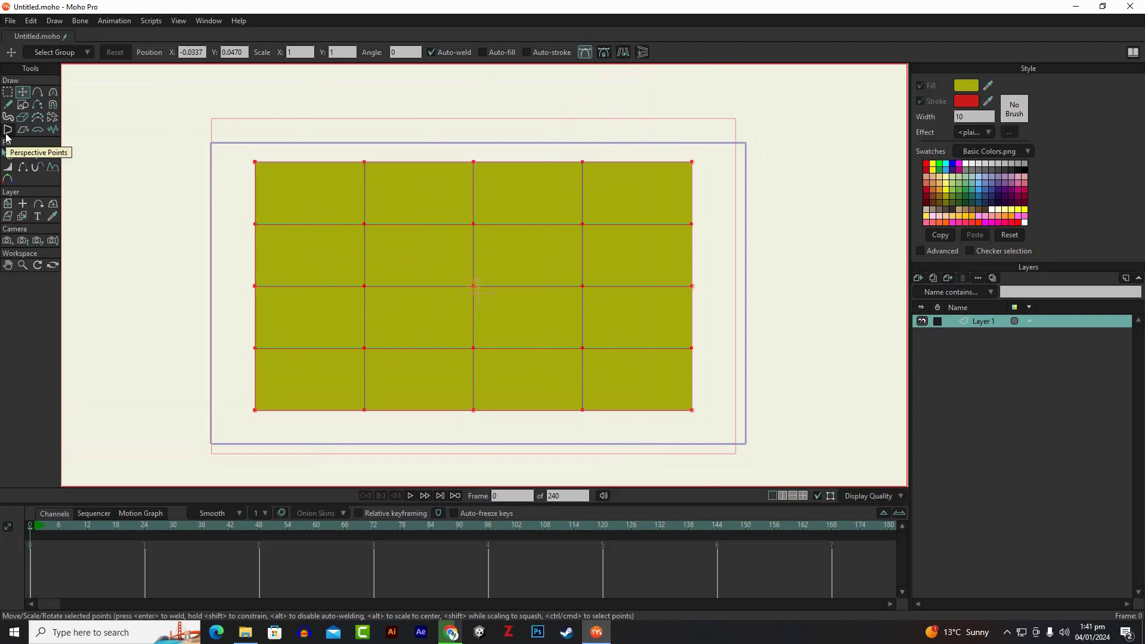
left_click(6, 135)
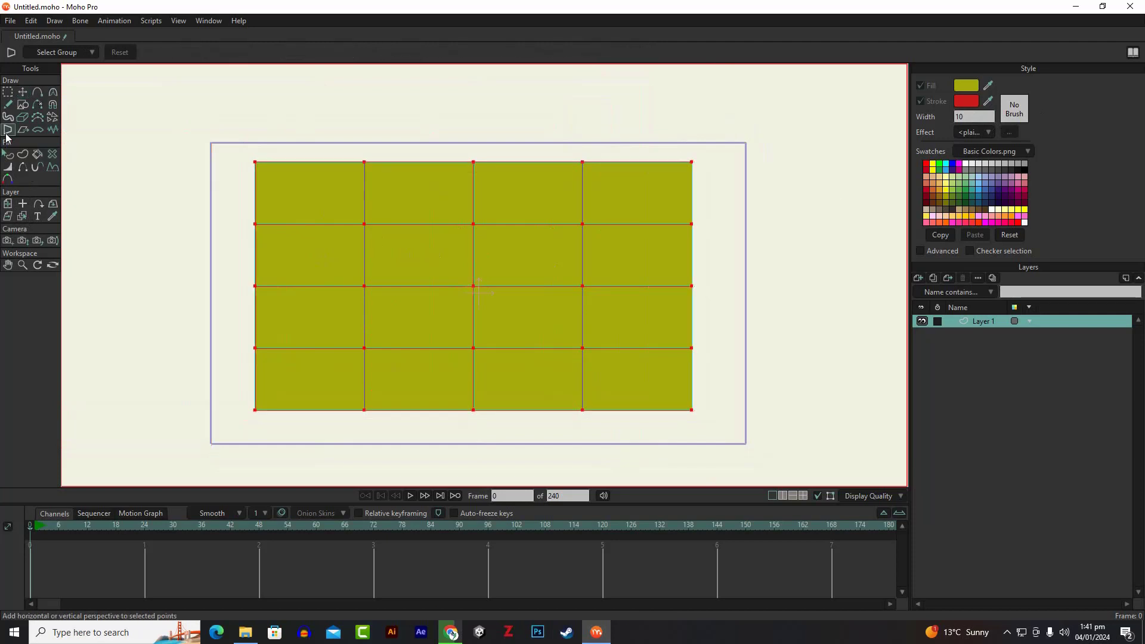
mouse_move(586, 287)
left_mouse_down()
mouse_move(468, 304)
mouse_move(637, 289)
mouse_move(624, 297)
mouse_move(603, 260)
mouse_move(608, 207)
mouse_move(603, 333)
mouse_move(603, 302)
left_mouse_up()
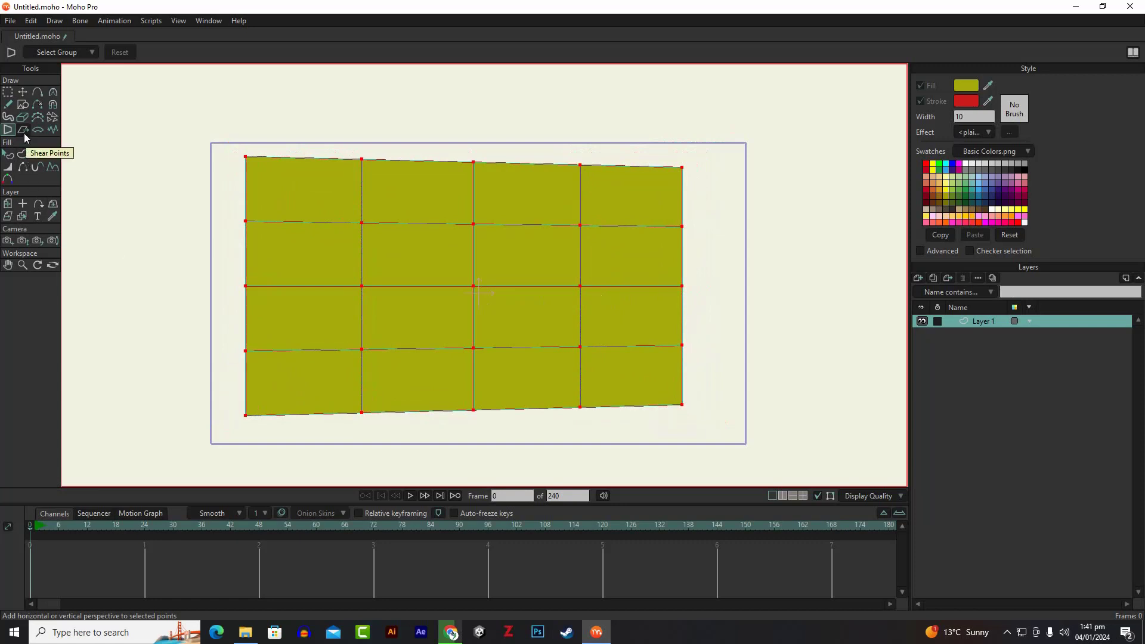
Skew the whole grid vertically and horizontally with Shear Points, then shear only its two upper-left points
left_click(24, 131)
mouse_move(378, 213)
left_mouse_down()
mouse_move(432, 214)
mouse_move(348, 217)
mouse_move(376, 219)
left_mouse_up()
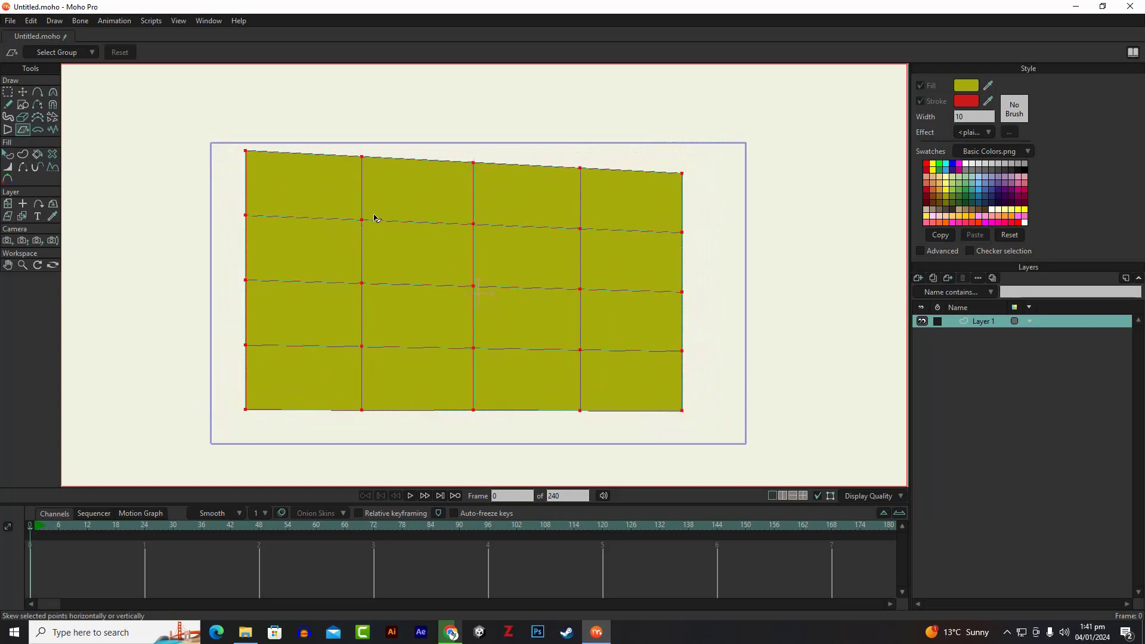
left_click_drag(234, 135, 371, 181)
left_click(24, 93)
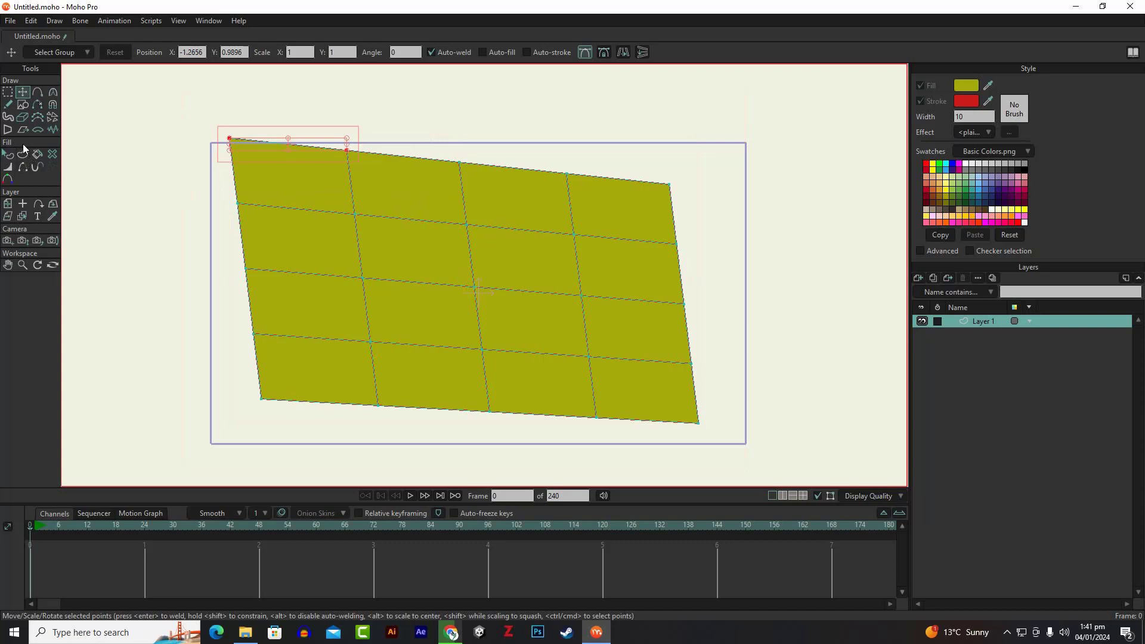
left_click(22, 129)
left_click_drag(294, 163, 368, 176)
scroll(304, 175, "up", 2)
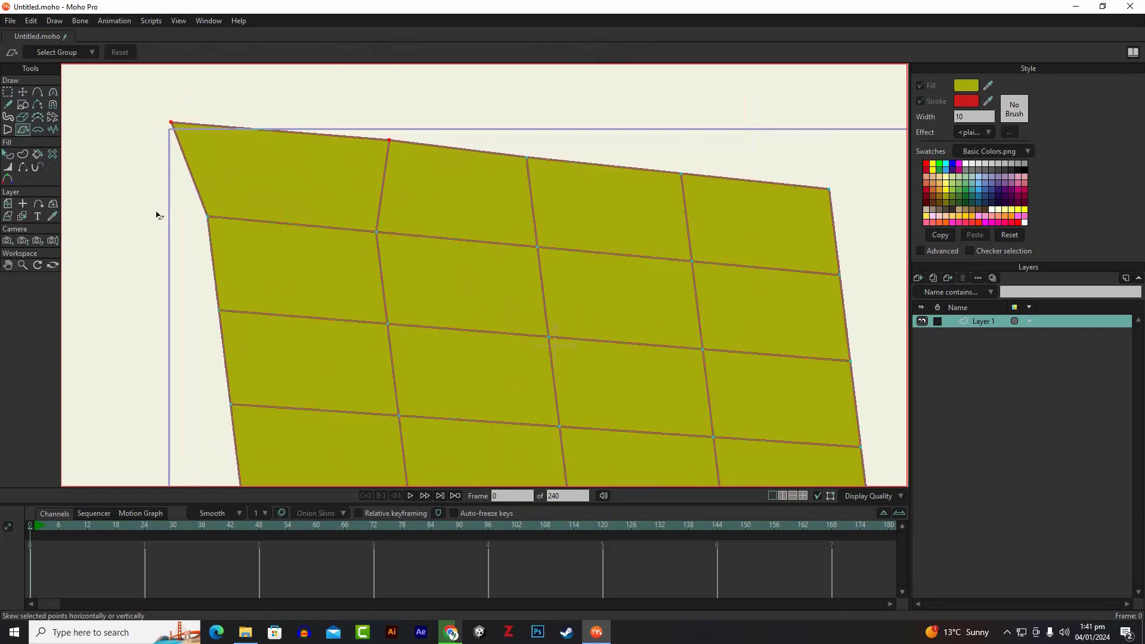
scroll(158, 216, "down", 2)
left_click_drag(520, 158, 445, 188)
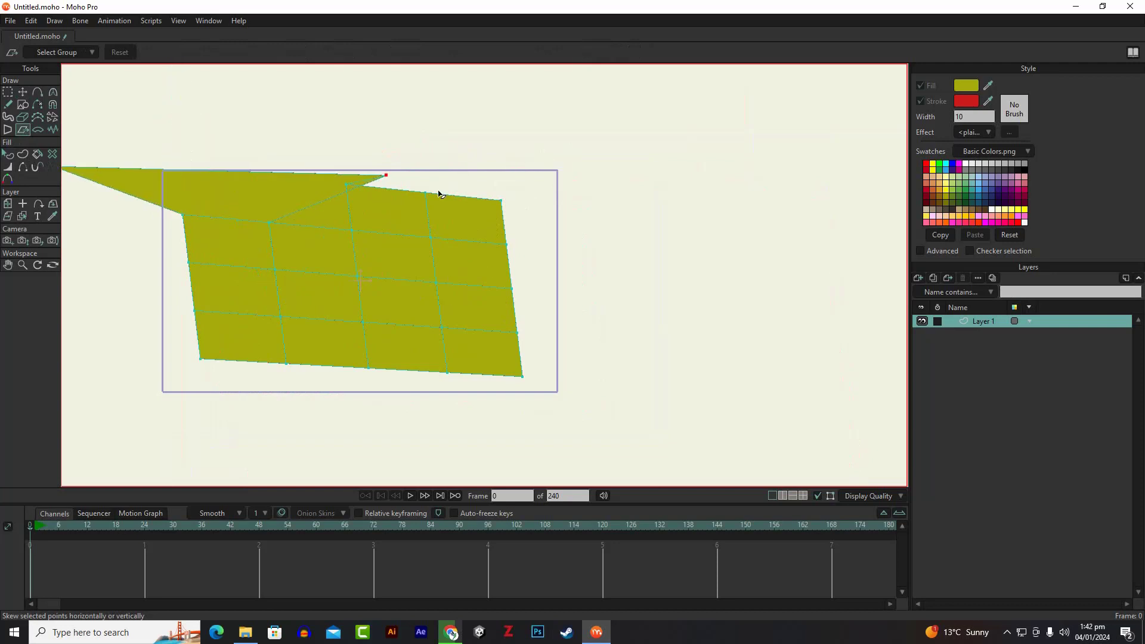
key("ctrl+z")
Select all of the grid's points and bend them into an arc with Bend Points
left_click(24, 93)
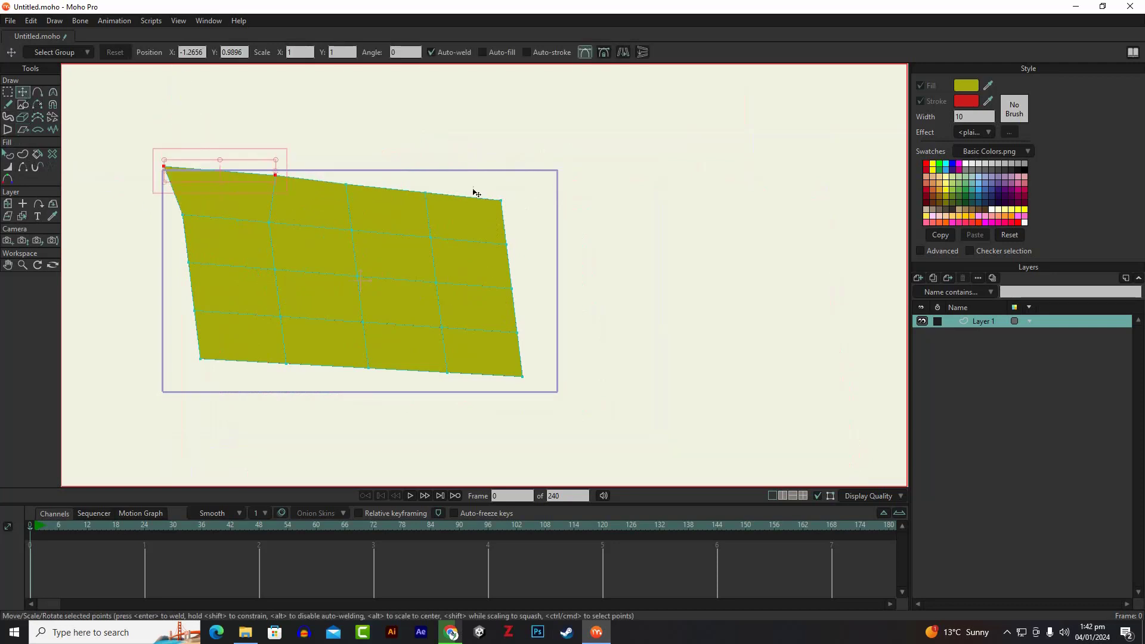
left_click_drag(605, 140, 111, 418)
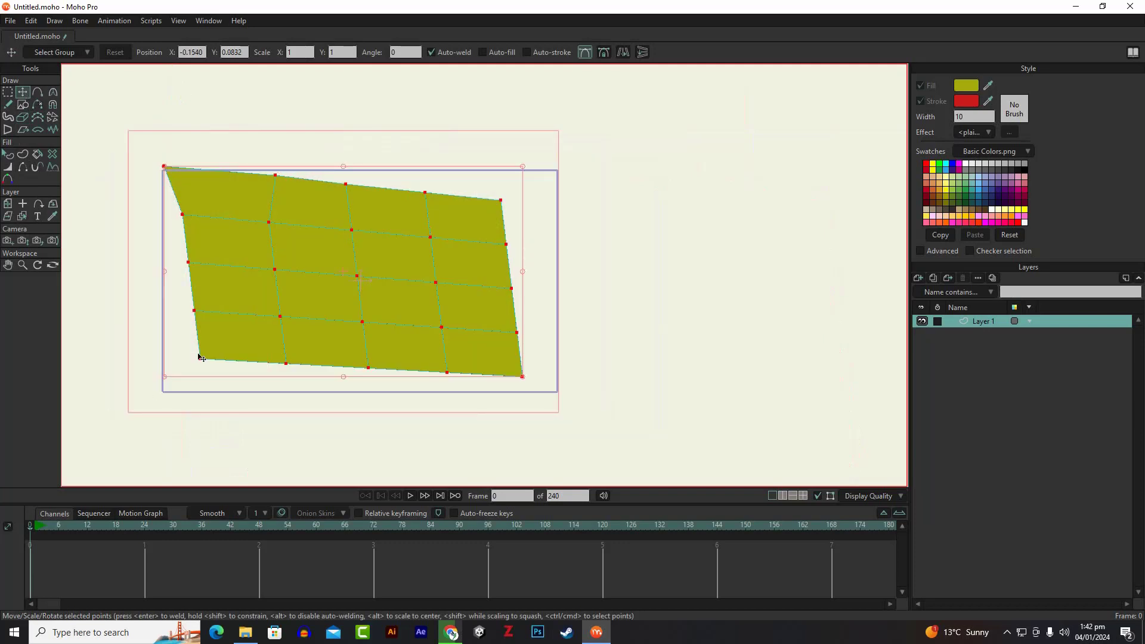
left_click(36, 136)
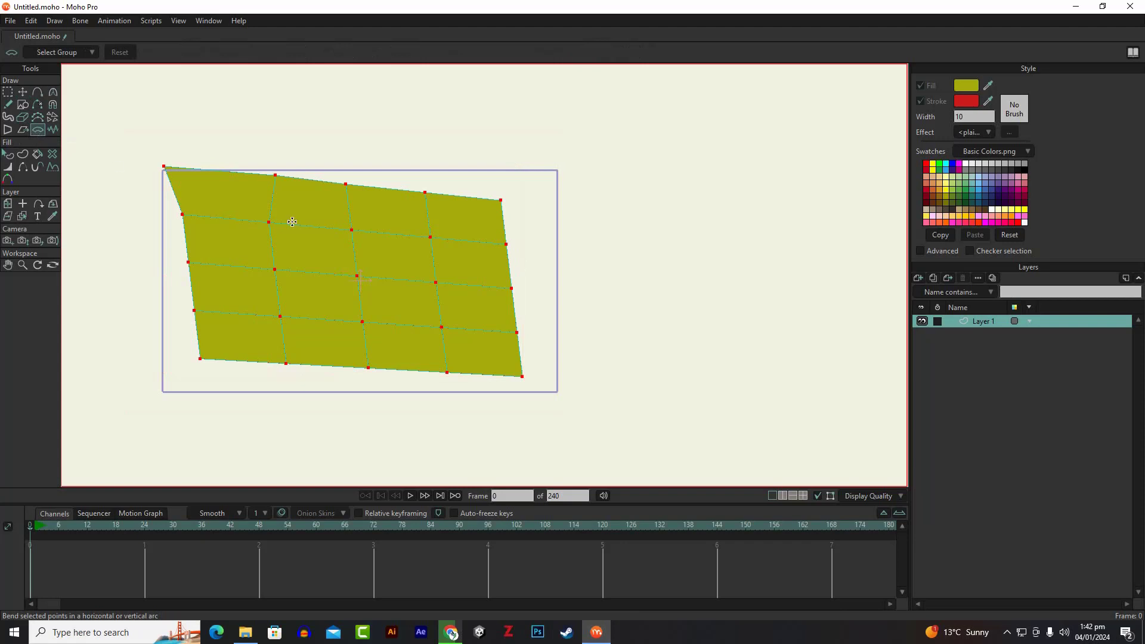
scroll(337, 252, "up", 2)
left_click_drag(382, 236, 432, 315)
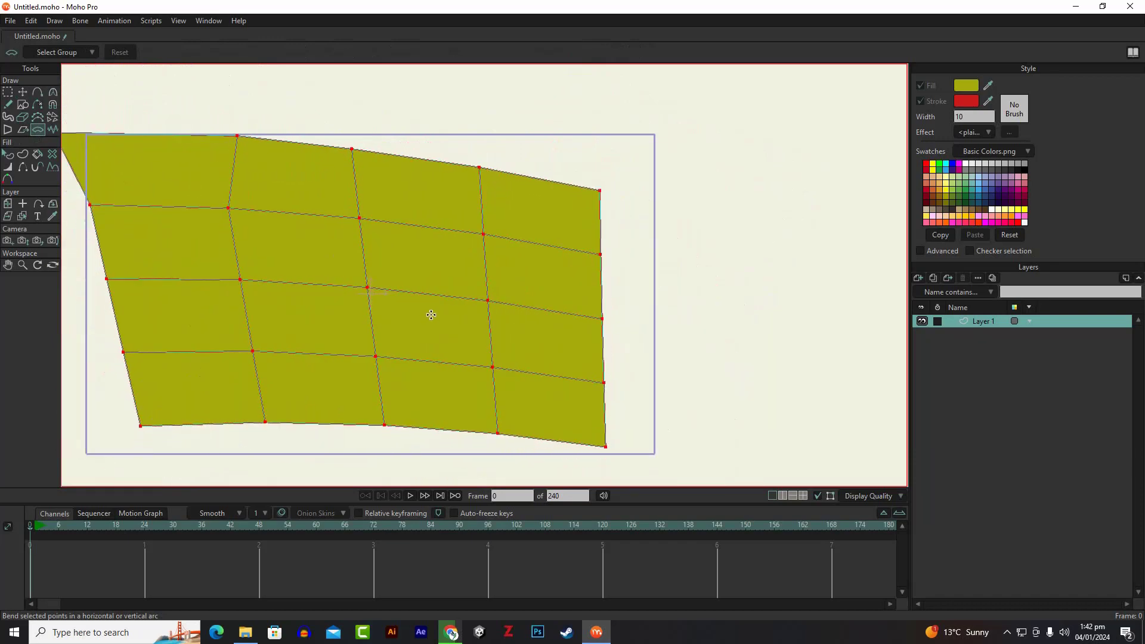
Randomly distort all of the grid's points slightly and inspect the uneven lines up close
left_click(48, 133)
left_click_drag(263, 248, 224, 295)
scroll(224, 244, "up", 2)
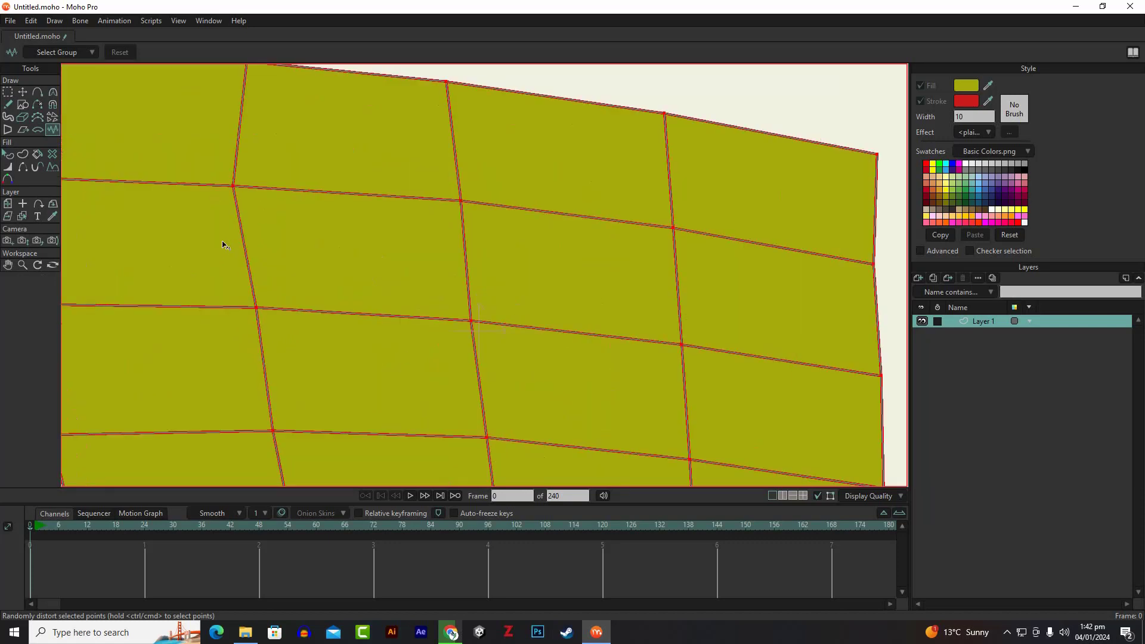
scroll(224, 245, "down", 2)
scroll(227, 244, "up", 2)
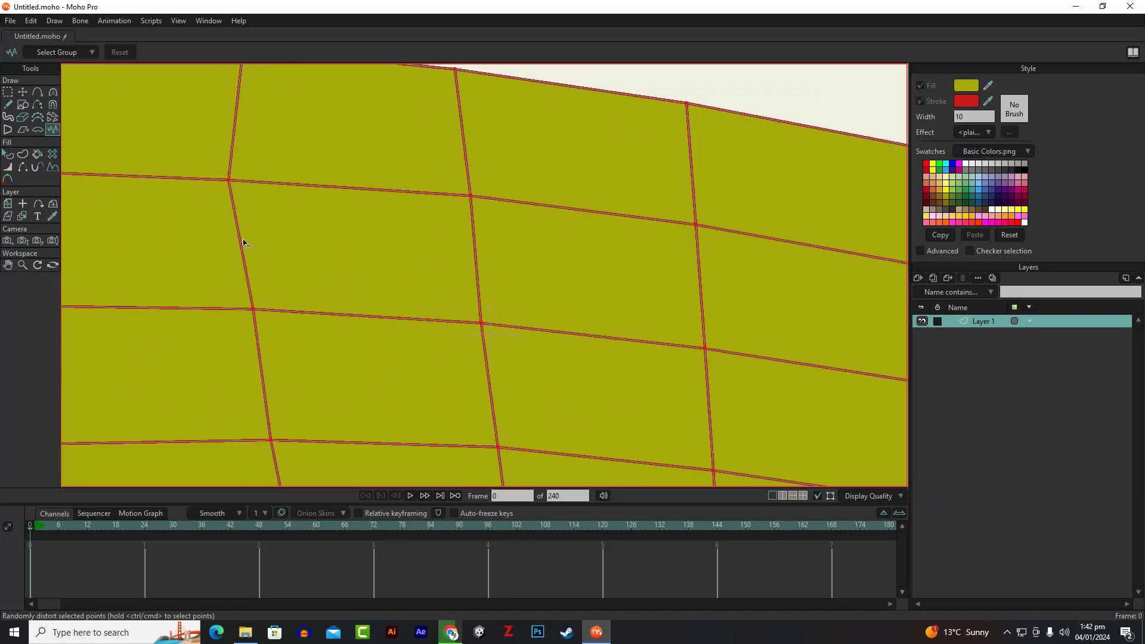
scroll(227, 246, "down", 2)
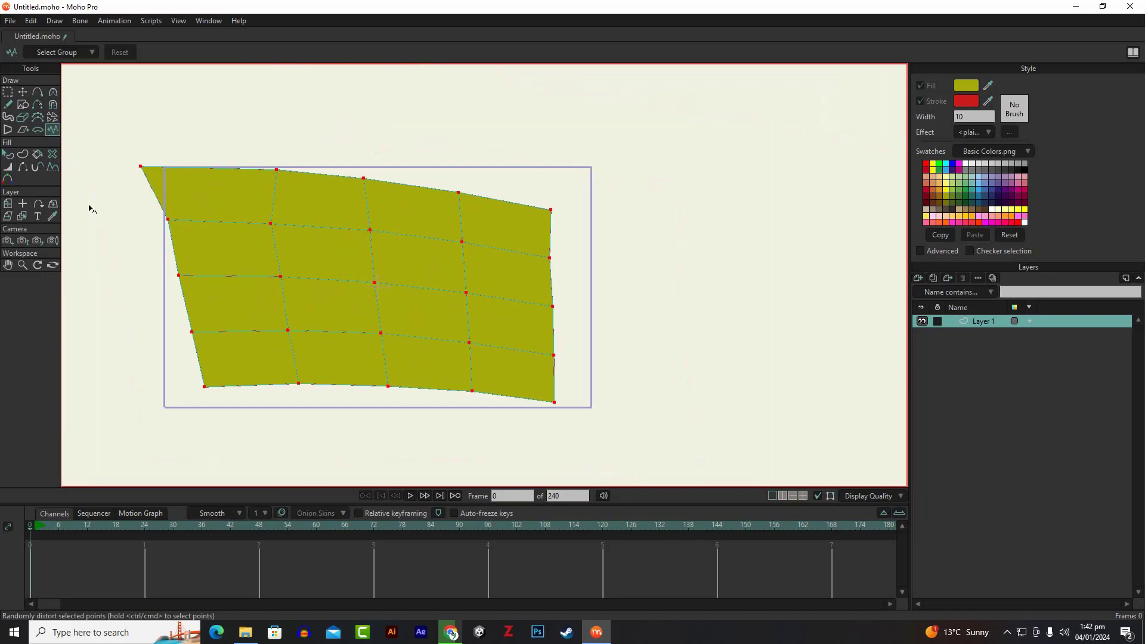
Warp the grid's inner and edge points in several places with the Magnet tool at a radius of 0.50
left_click(53, 108)
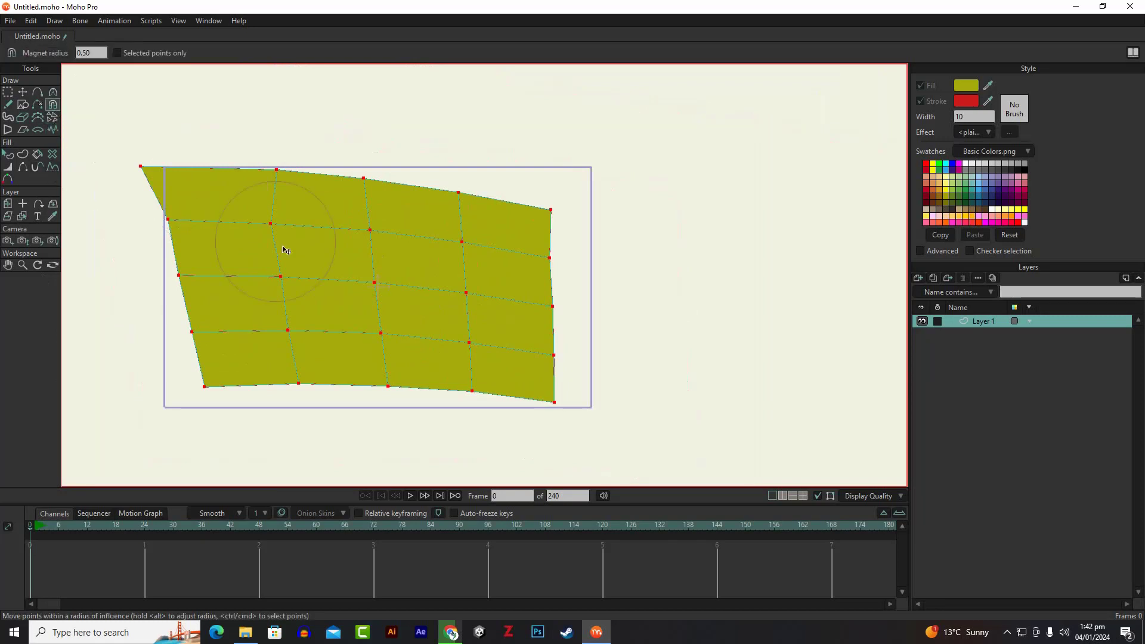
scroll(364, 242, "up", 2)
left_click_drag(373, 236, 399, 248)
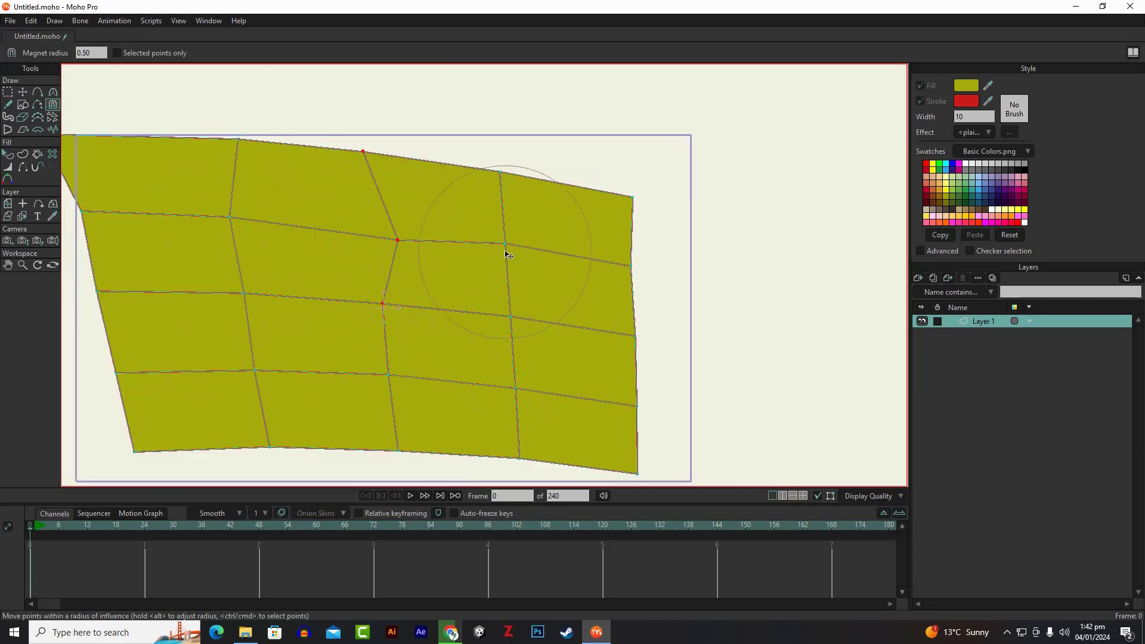
left_click_drag(507, 250, 554, 247)
left_click_drag(632, 198, 653, 164)
left_click_drag(579, 301, 612, 377)
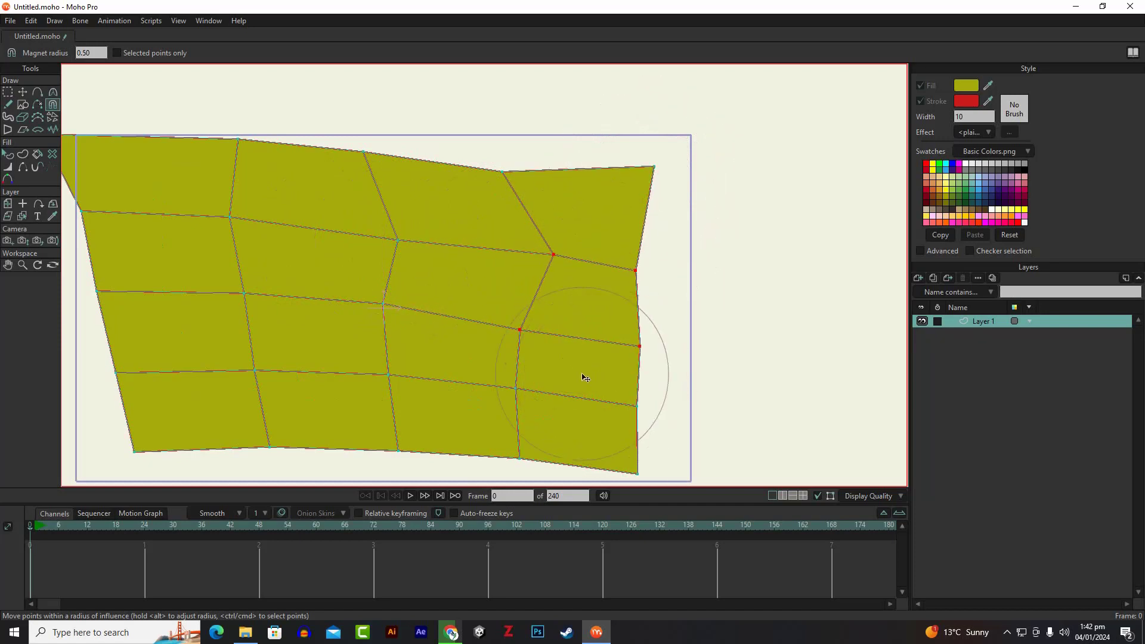
left_click_drag(518, 386, 586, 387)
left_click_drag(394, 382, 333, 378)
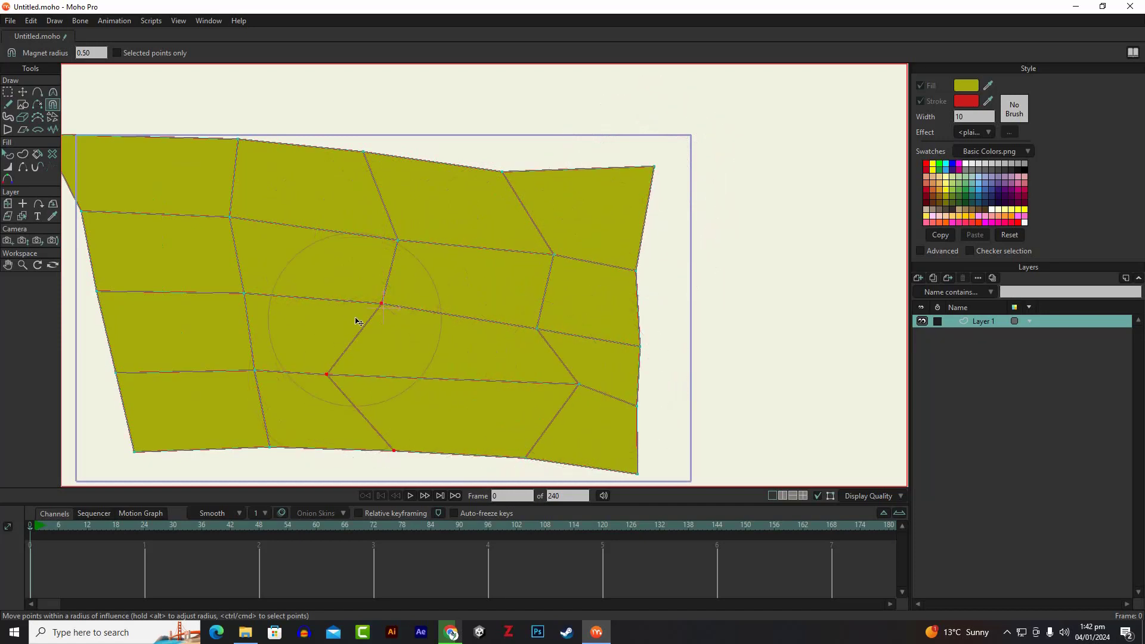
left_click_drag(384, 309, 349, 268)
left_click_drag(268, 269, 248, 177)
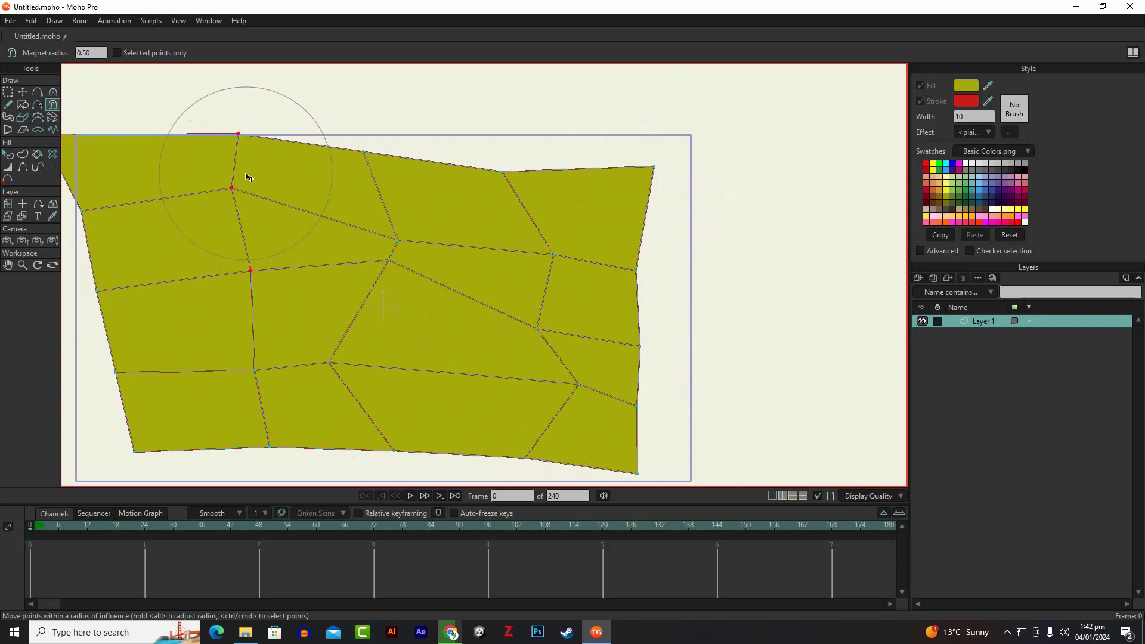
left_click_drag(114, 301, 189, 299)
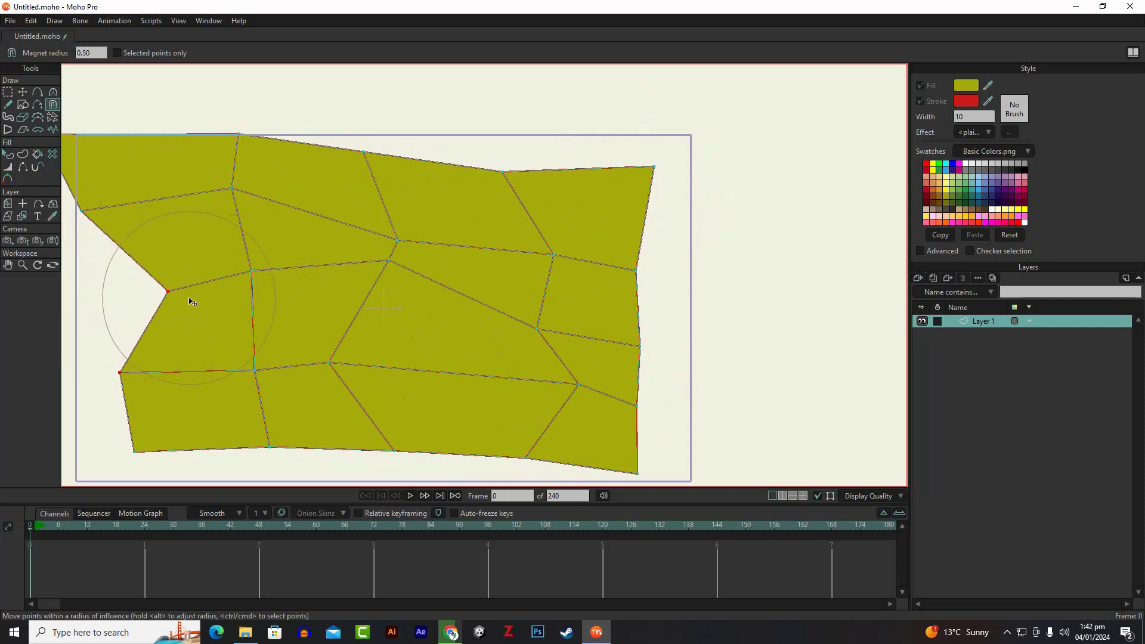
mouse_move(179, 396)
left_mouse_down()
mouse_move(187, 429)
mouse_move(128, 409)
mouse_move(173, 401)
left_mouse_up()
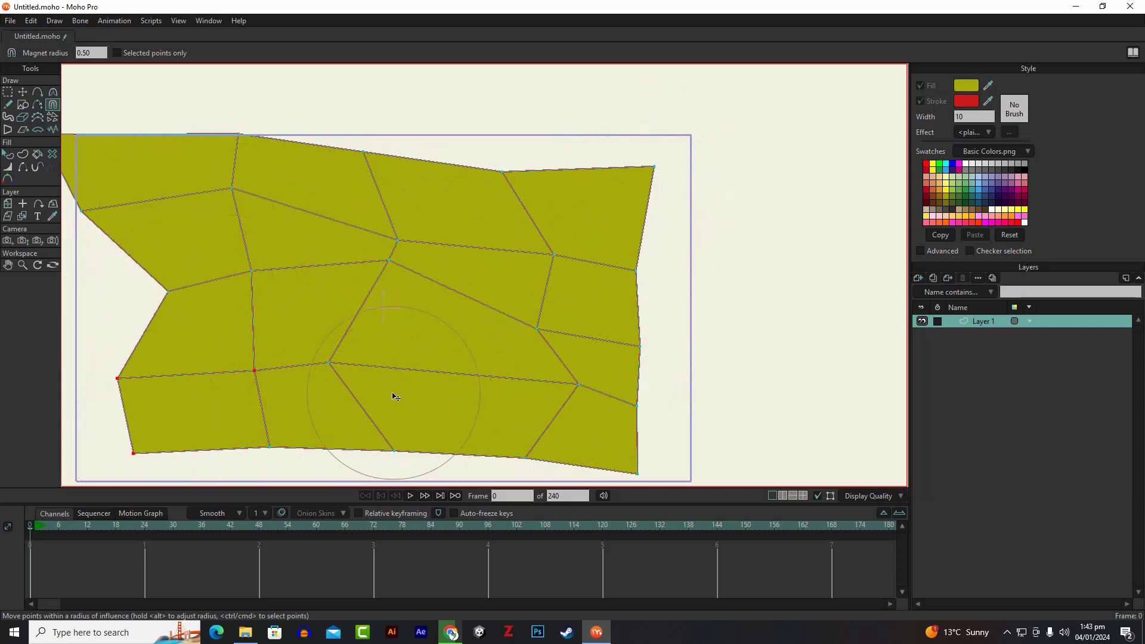
left_click_drag(394, 396, 417, 391)
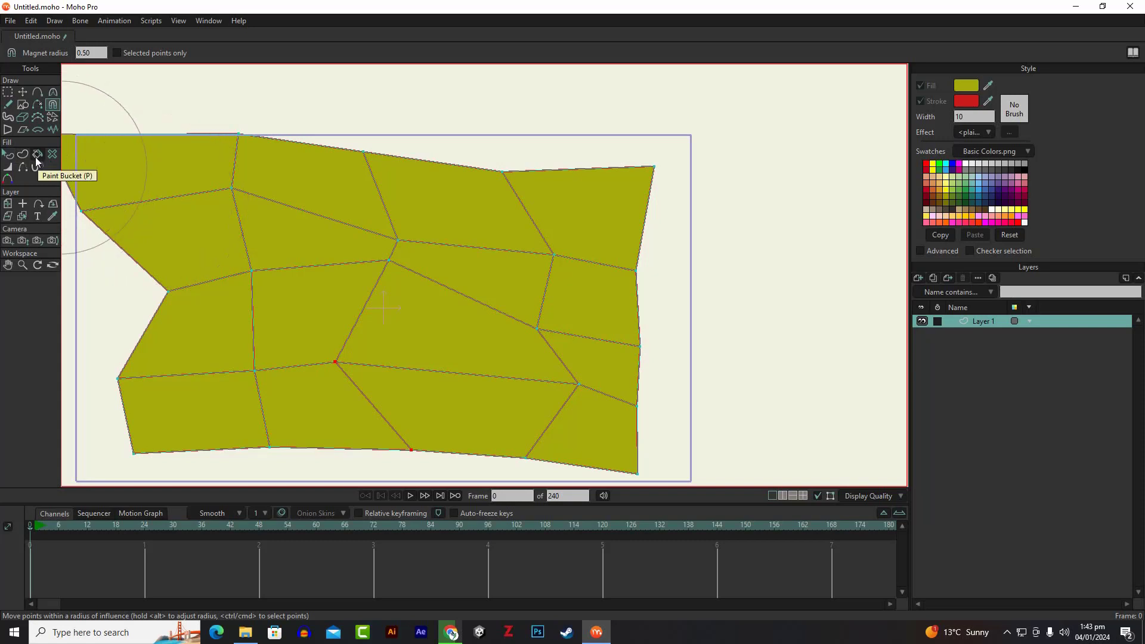
Delete the two selected lower-middle points and move two points of the grid's left edge inward with Transform Points
scroll(412, 274, "up", 3)
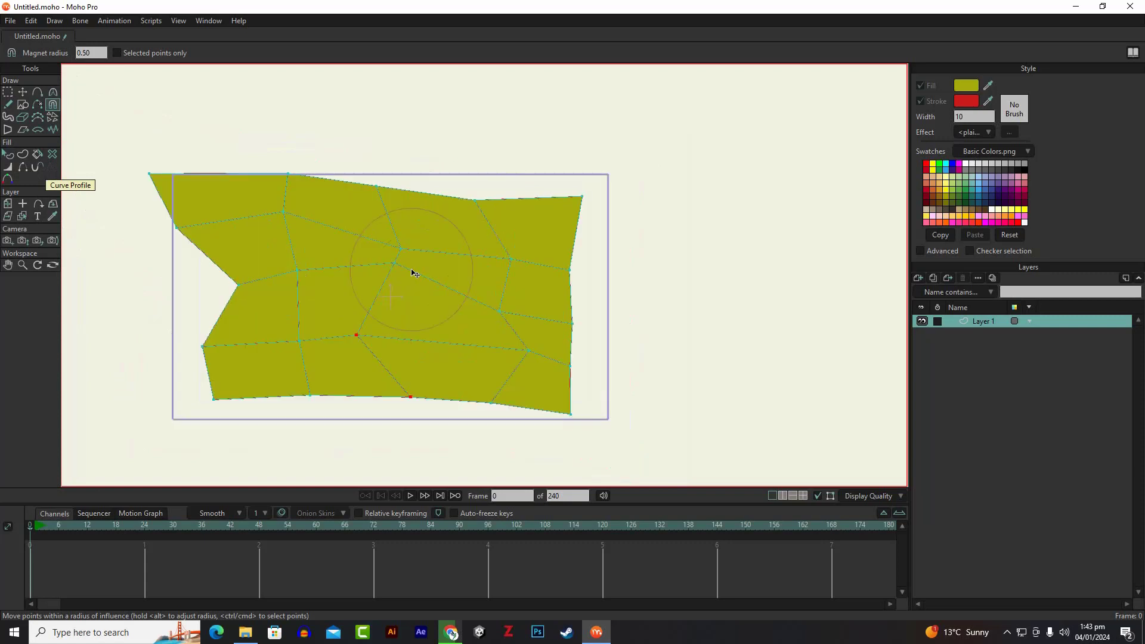
left_click(24, 93)
scroll(433, 281, "down", 2)
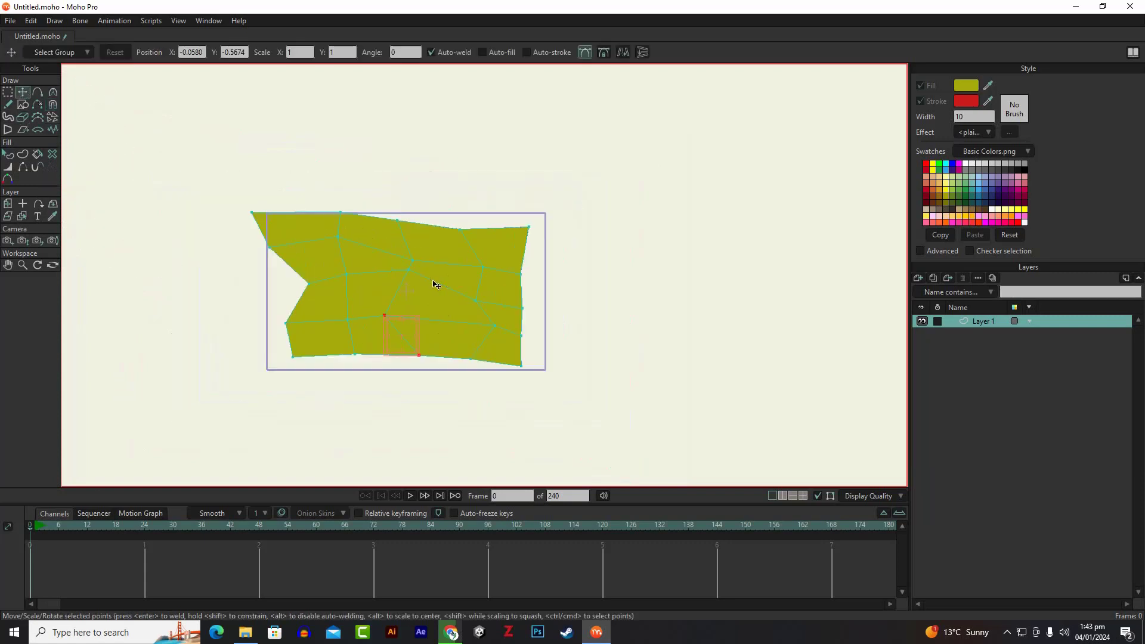
left_click_drag(433, 282, 423, 306)
key("Delete")
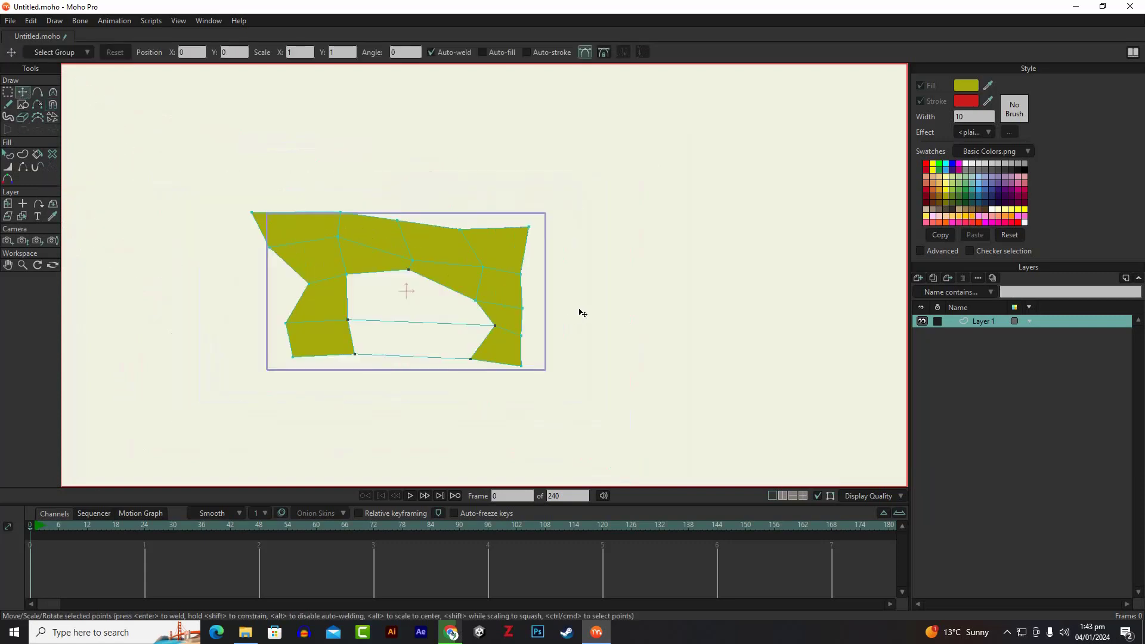
left_click_drag(252, 212, 452, 347)
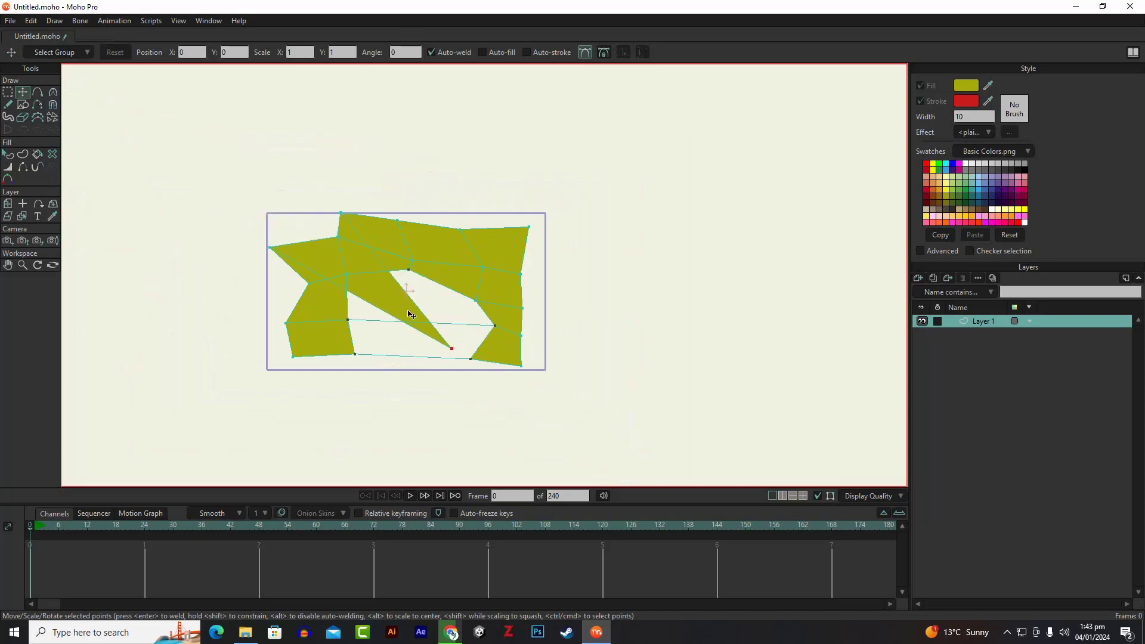
left_click_drag(270, 247, 292, 291)
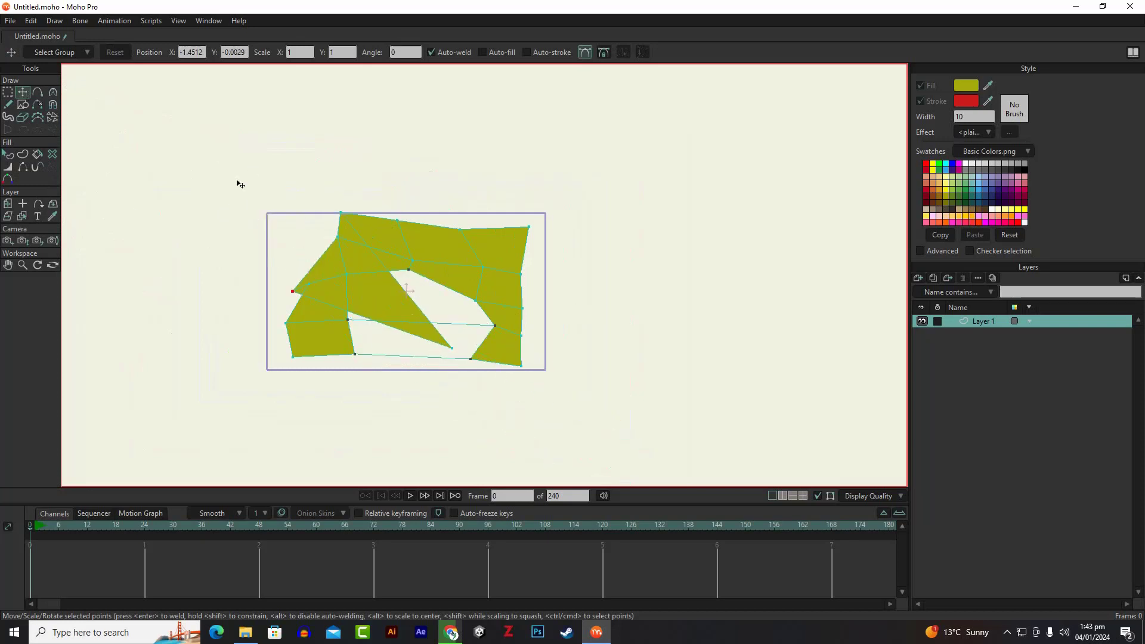
Select all of the remaining grid points and delete them to clear the layer
left_click_drag(199, 166, 661, 417)
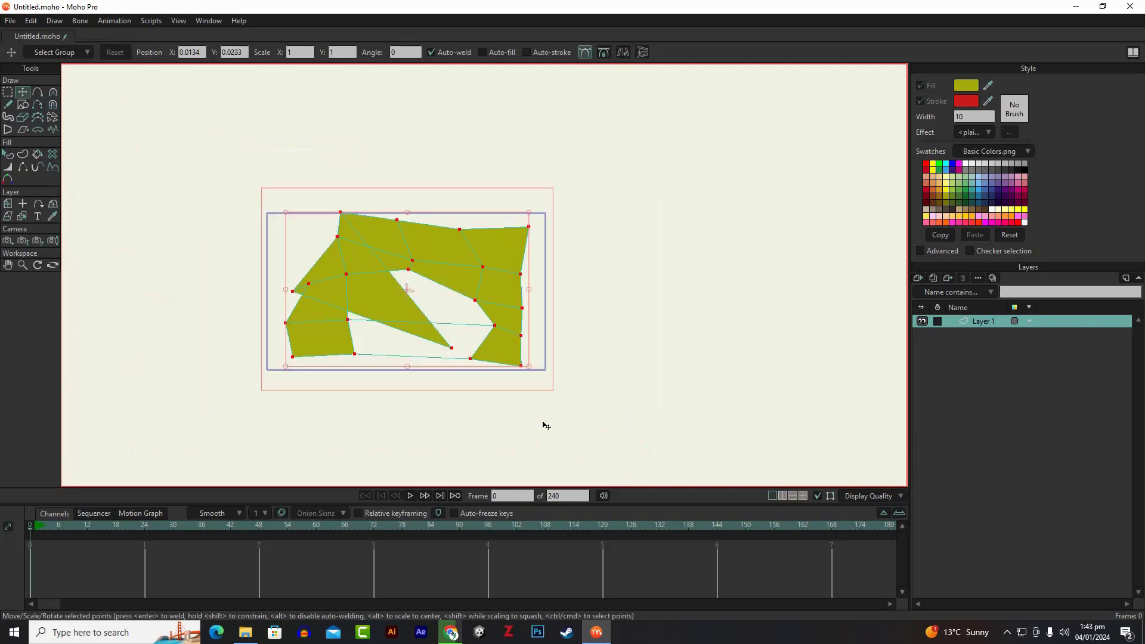
key("g")
key("Delete")
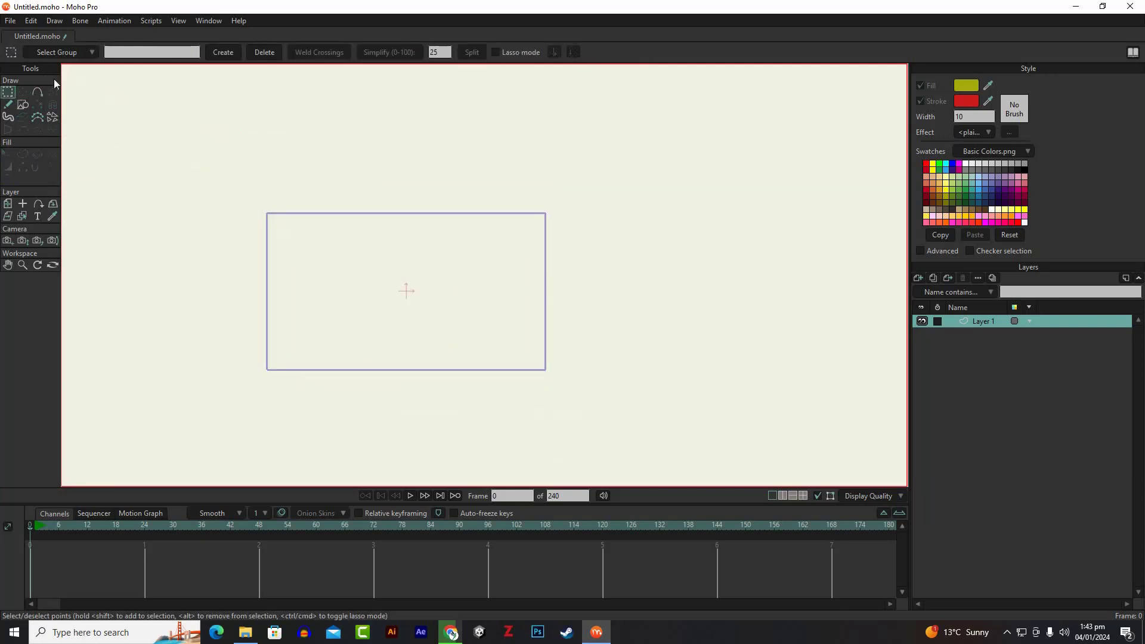
Draw an upside-down triangle with olive fill and a red stroke in the middle of the frame
left_click(22, 106)
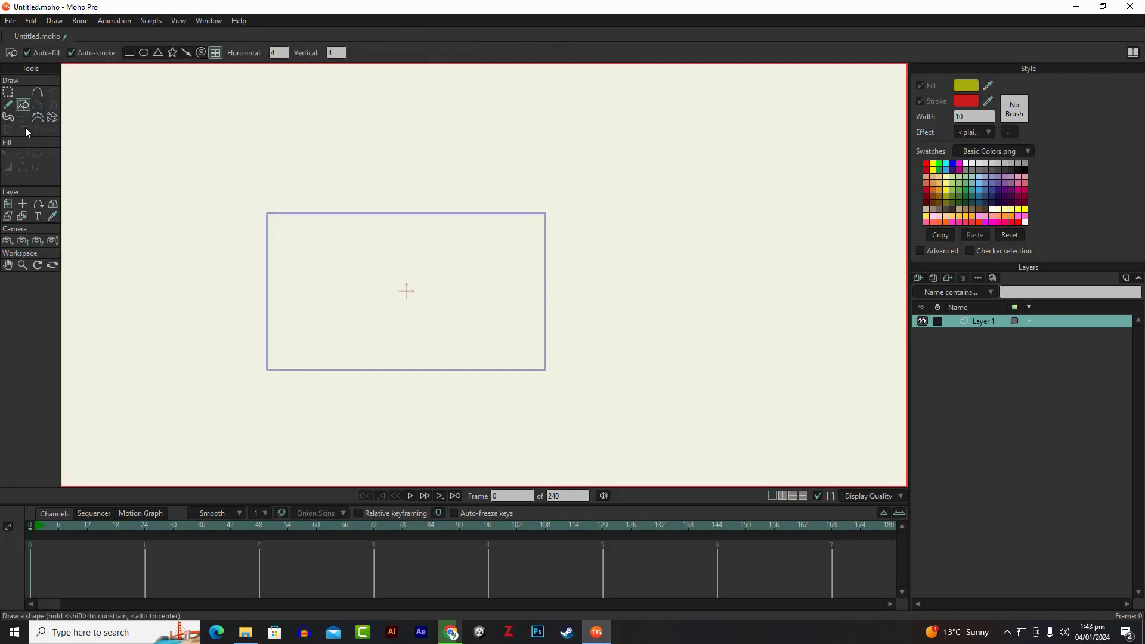
left_click(158, 52)
scroll(376, 325, "up", 2)
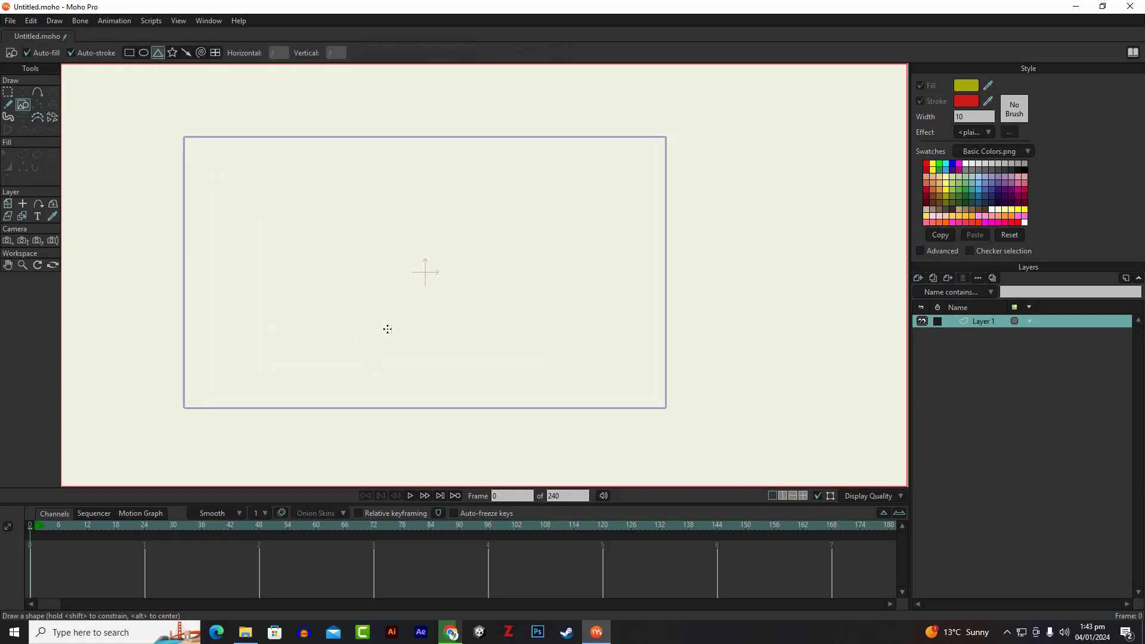
left_click_drag(365, 340, 495, 192)
scroll(505, 251, "up", 2)
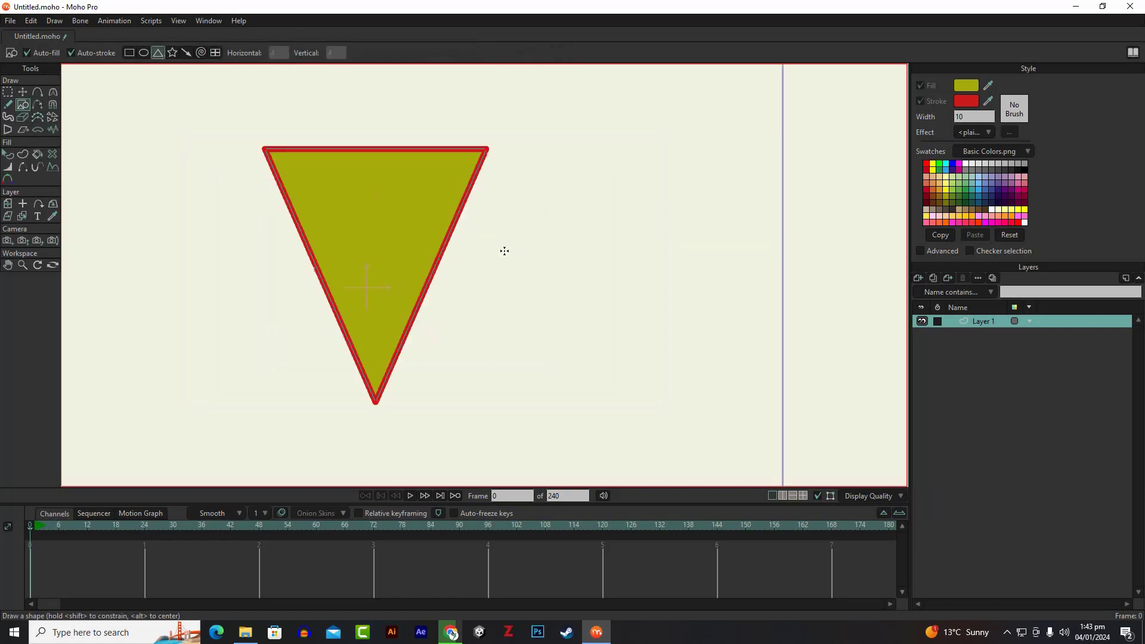
Draw a freehand line through the triangle from the middle of its upper edge down to its lower tip
left_click(9, 106)
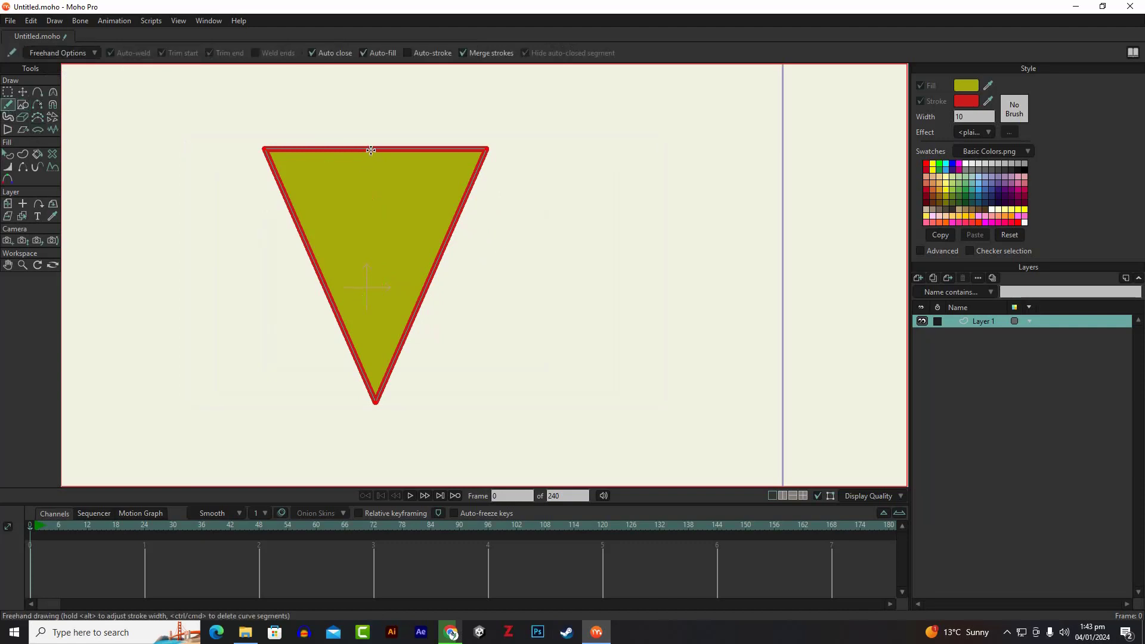
left_click_drag(370, 147, 375, 398)
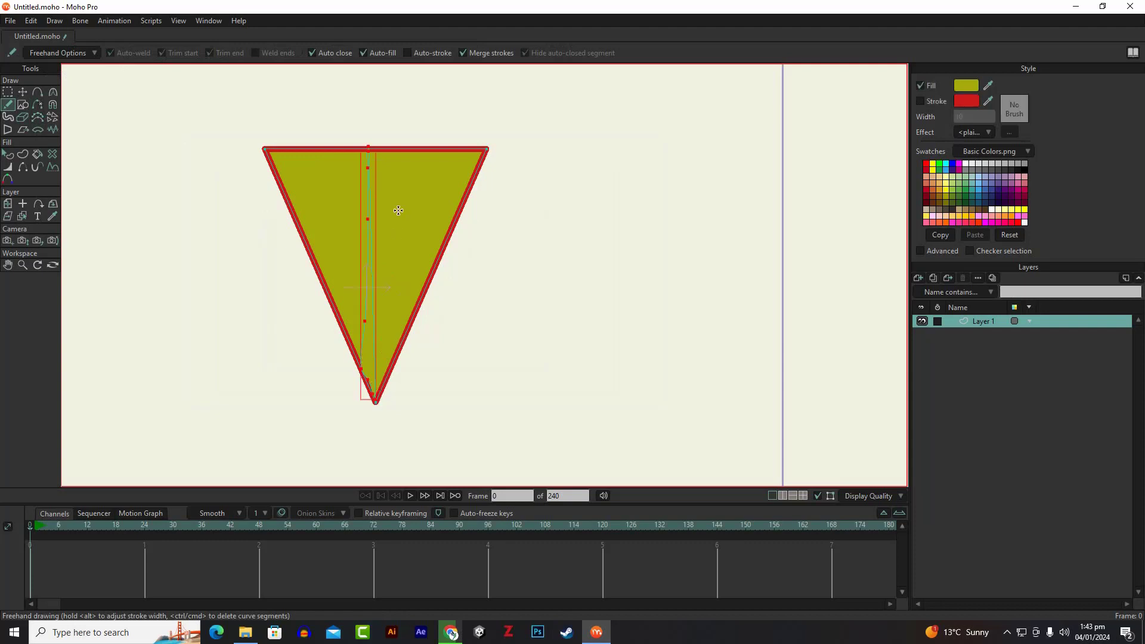
Draw a freehand line across the triangle from its left edge to its right edge, crossing the vertical line
scroll(370, 269, "up", 5)
scroll(370, 271, "down", 4)
scroll(326, 246, "up", 1)
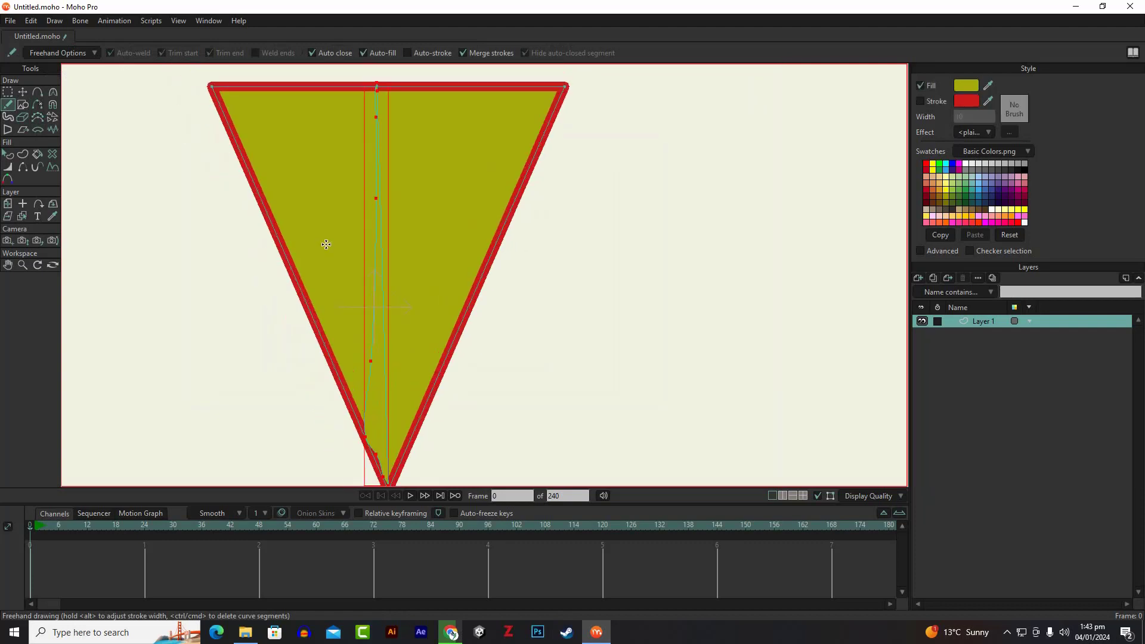
left_click_drag(272, 228, 499, 239)
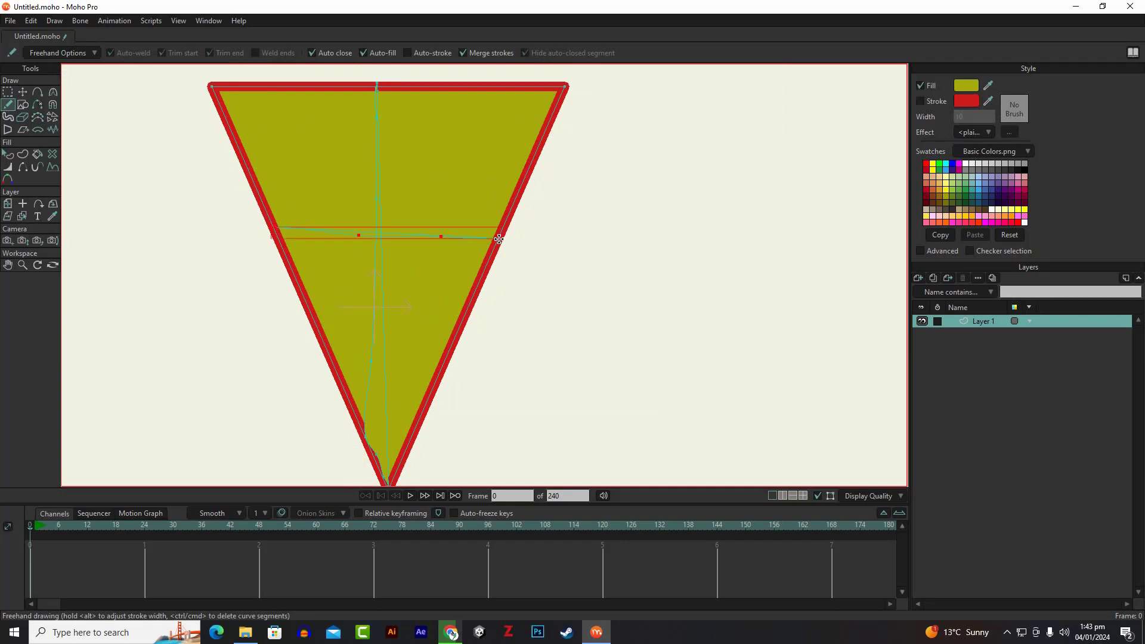
Apply fill and stroke with Paint Bucket to the narrow regions along the vertical line, and undo the fill along the horizontal line
scroll(406, 241, "up", 3)
scroll(406, 241, "down", 2)
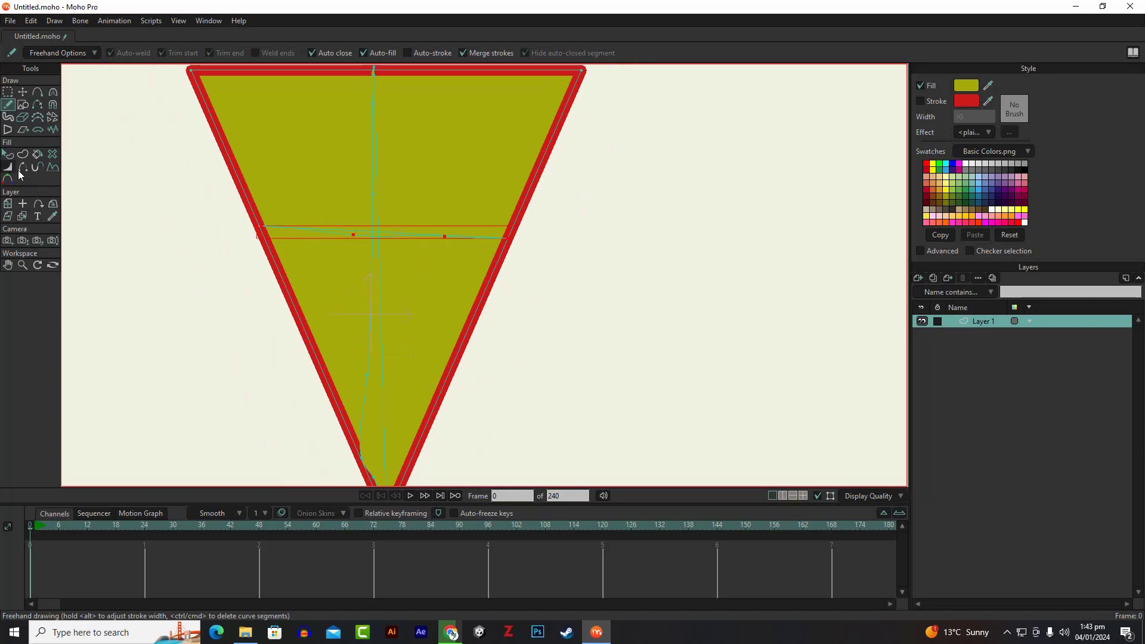
left_click(36, 156)
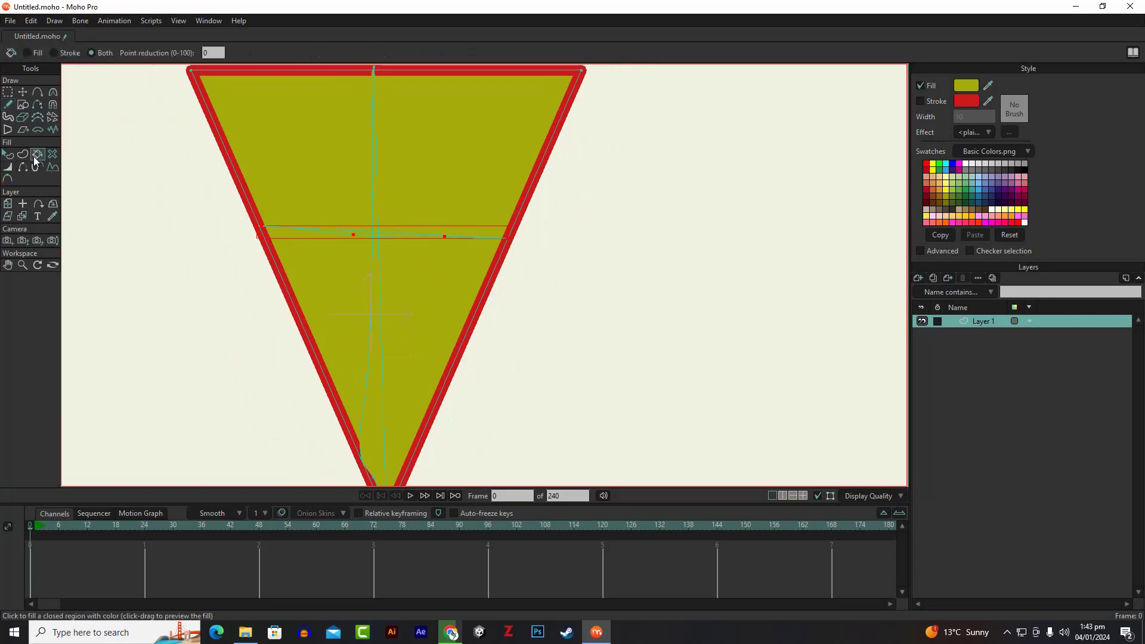
left_click(376, 189)
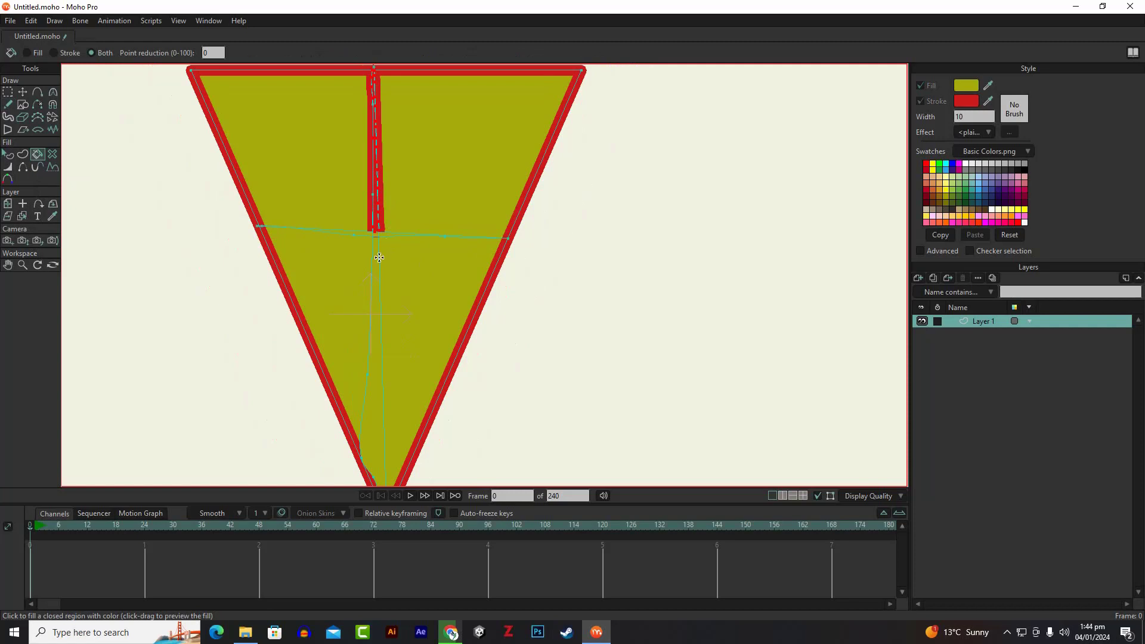
left_click(402, 236)
left_click(347, 234)
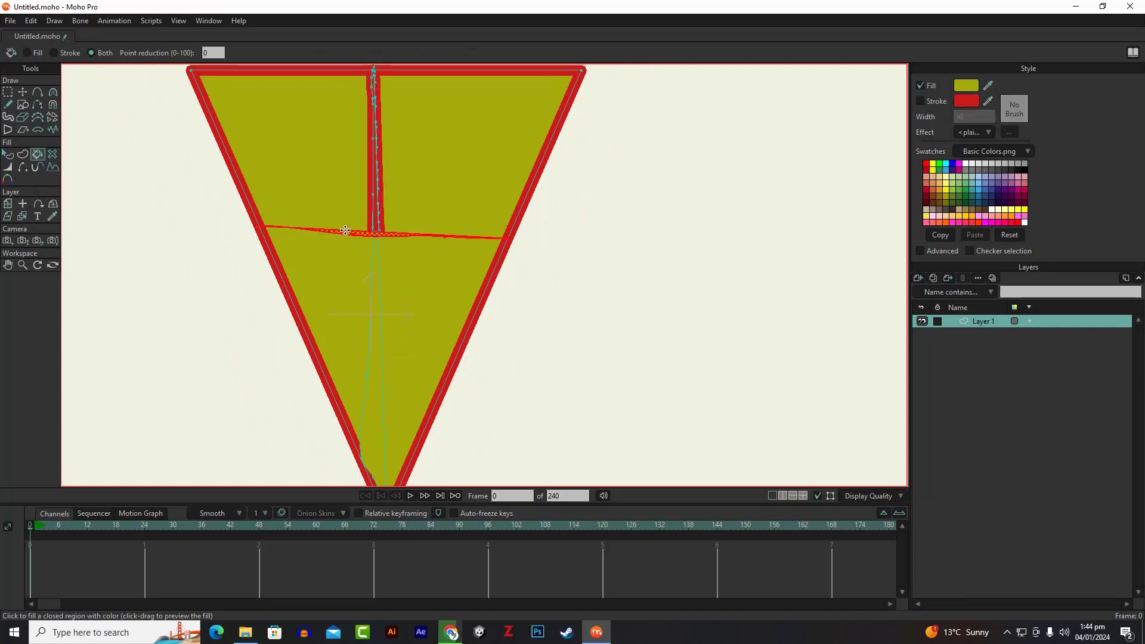
key("ctrl+z")
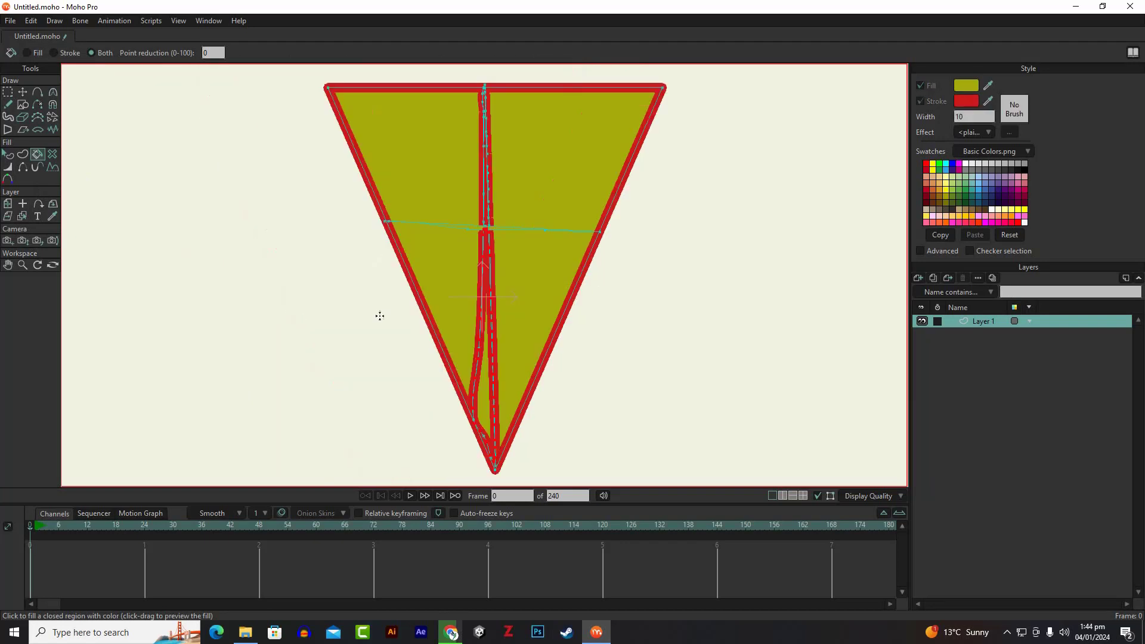
Fill and stroke the lower-left and lower-right sections of the triangle below the horizontal line with Paint Bucket
scroll(482, 352, "down", 7)
scroll(484, 357, "up", 8)
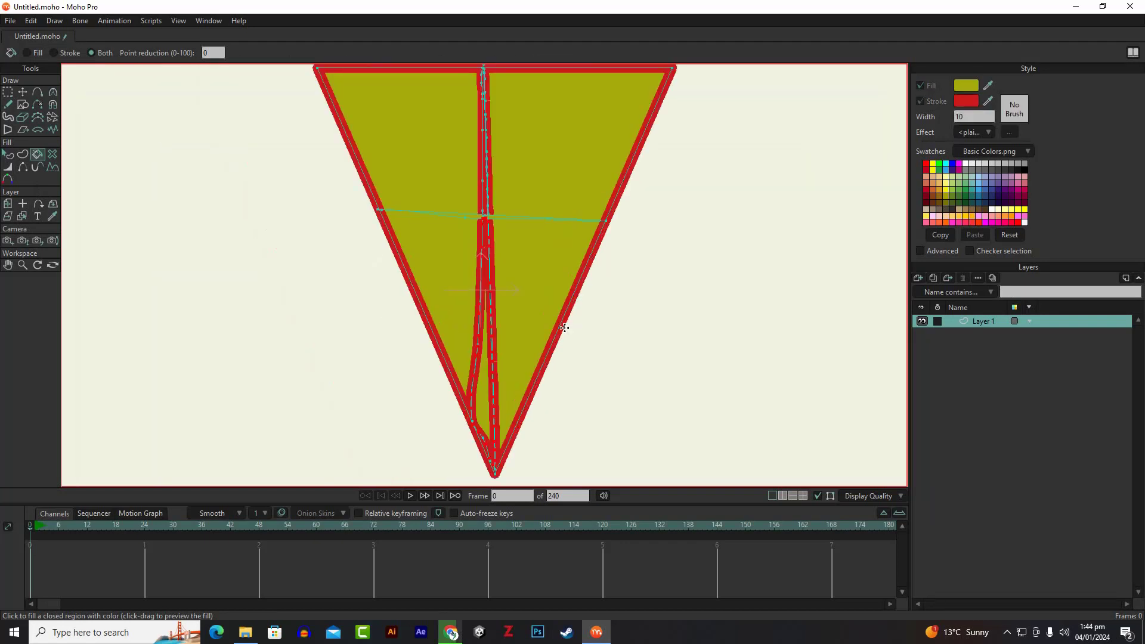
scroll(470, 303, "down", 5)
scroll(470, 299, "up", 2)
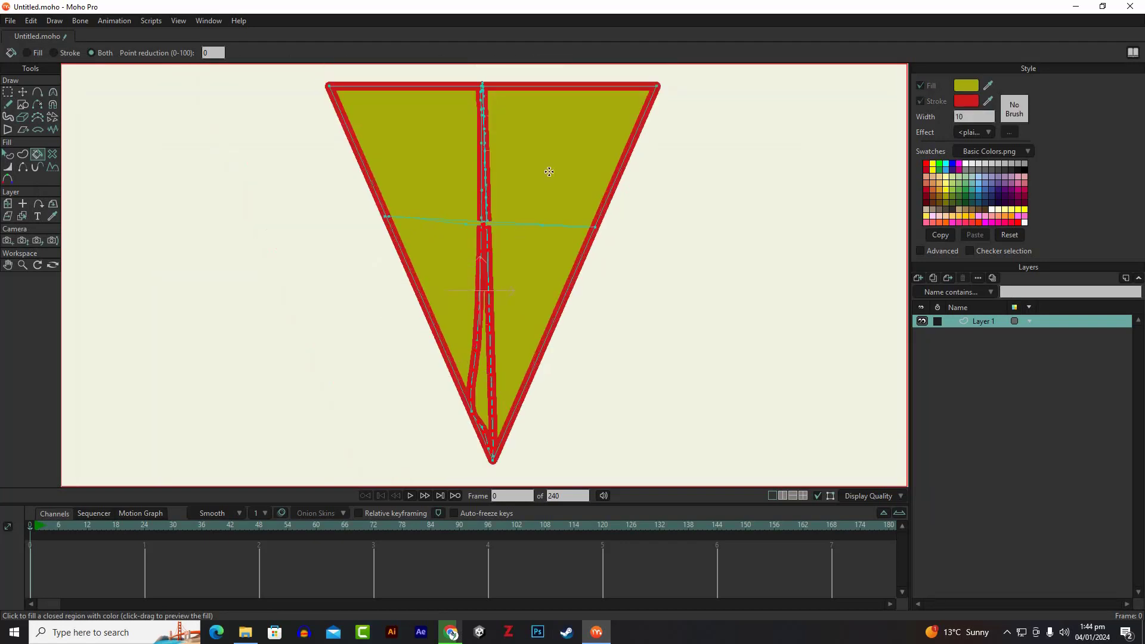
left_click(543, 225)
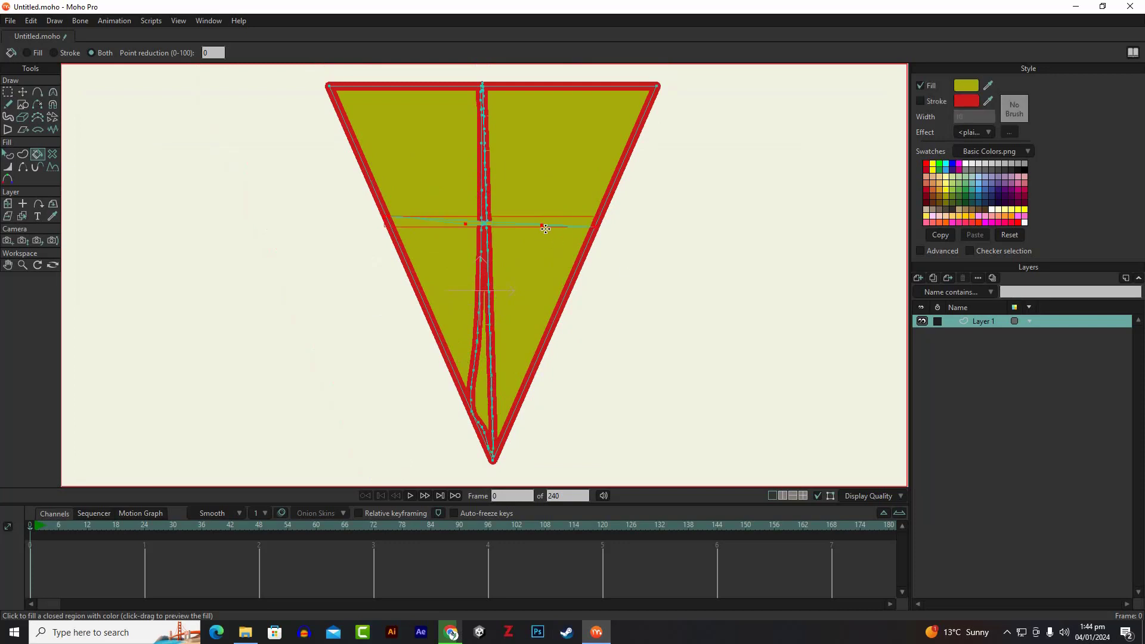
left_click(437, 228)
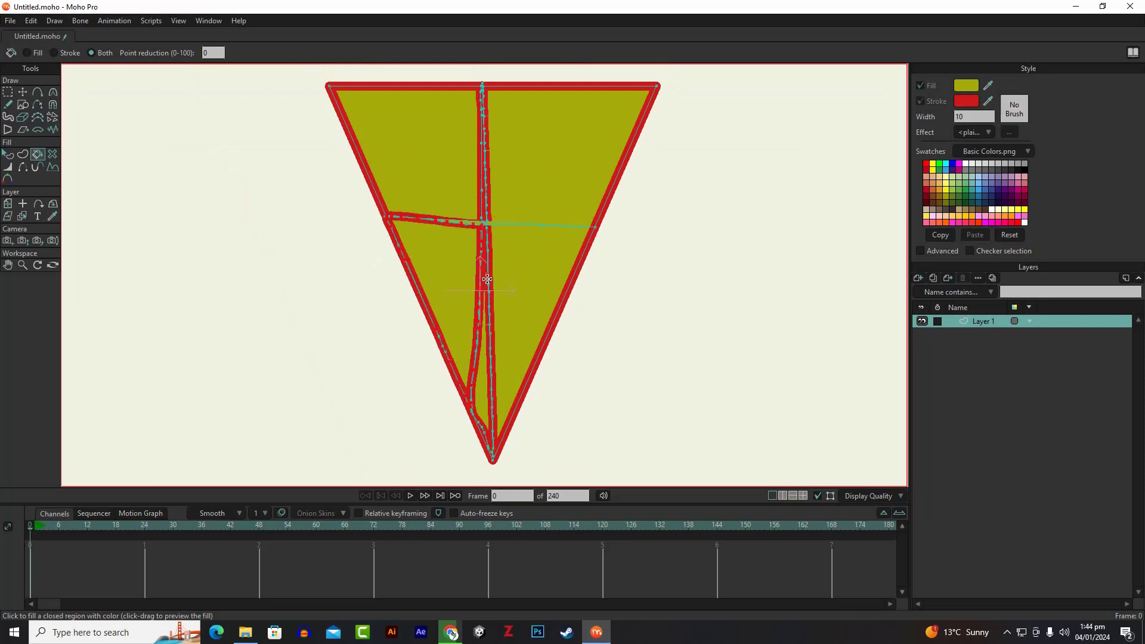
left_click(533, 230)
scroll(477, 271, "down", 2)
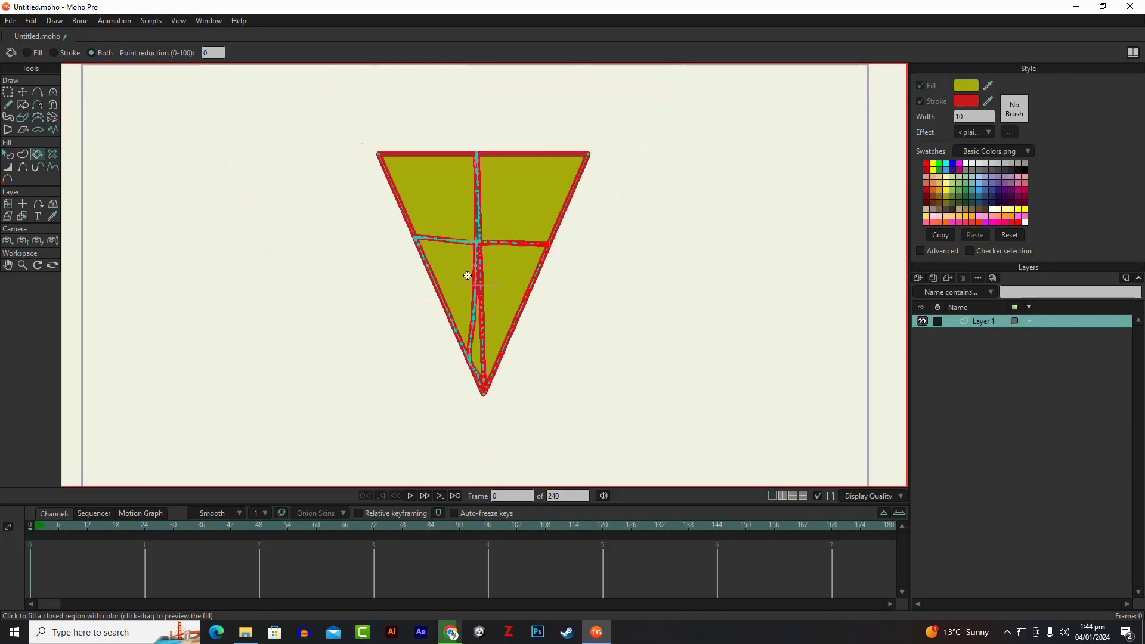
scroll(475, 273, "up", 2)
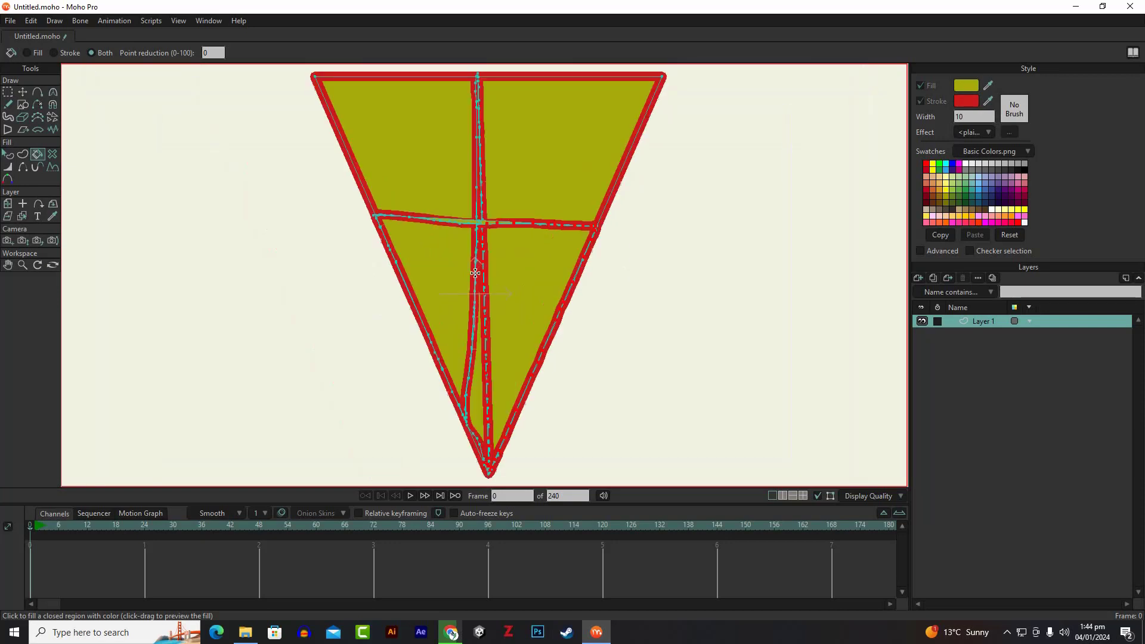
Move the original triangle away to the left of the painted sections with Transform Points, and delete it
left_click(22, 92)
left_click(560, 191)
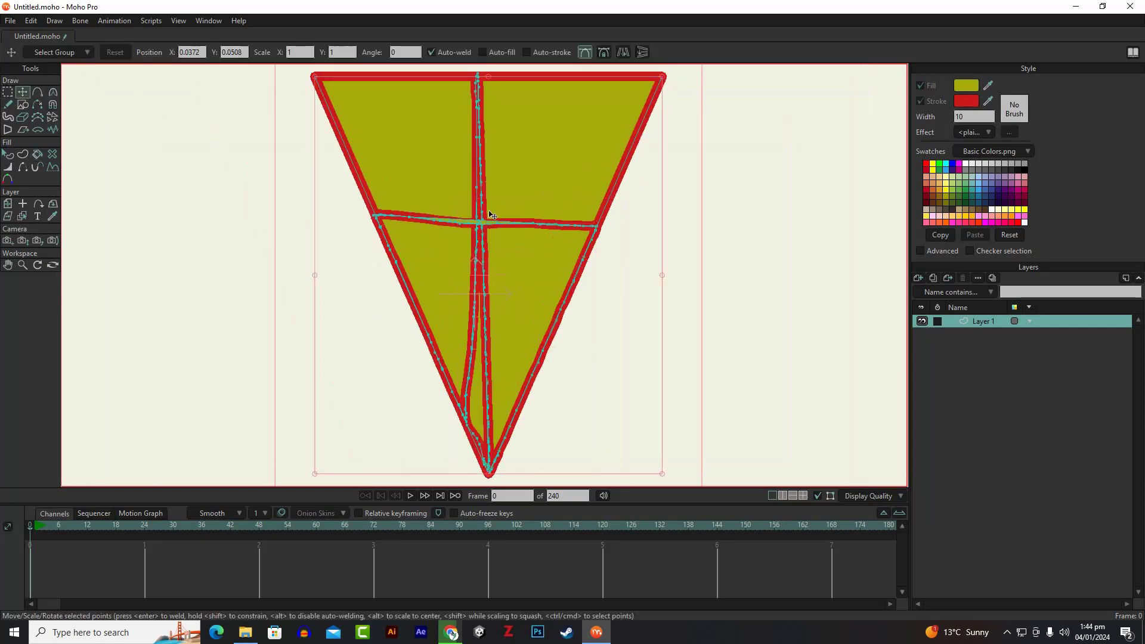
scroll(609, 224, "down", 3)
scroll(500, 266, "up", 2)
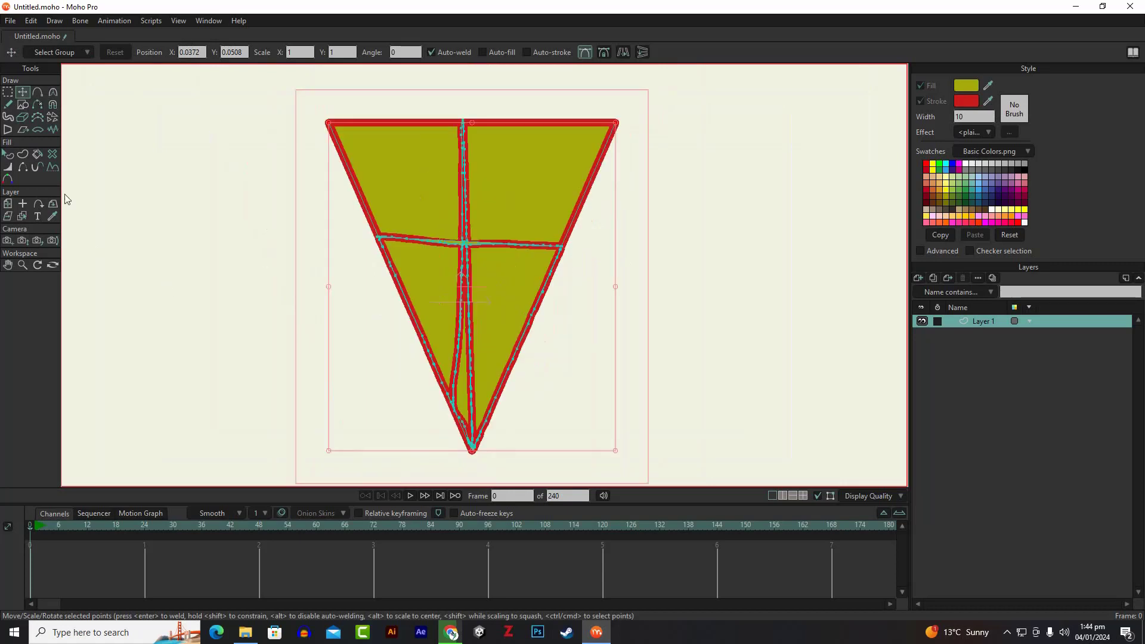
scroll(268, 350, "down", 3)
scroll(268, 351, "up", 2)
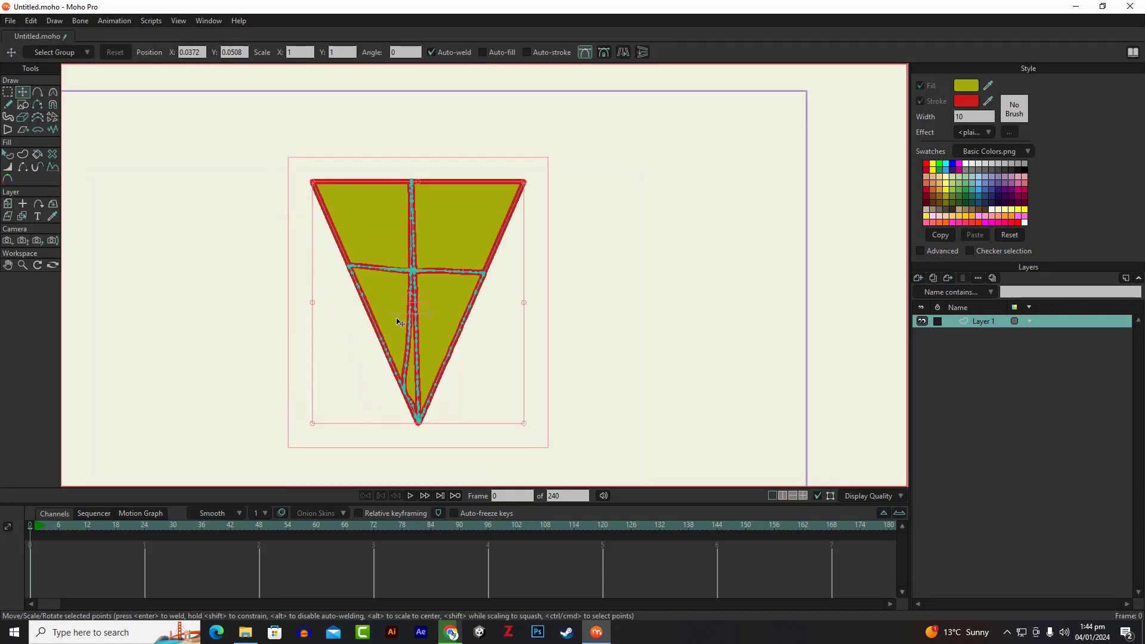
left_click_drag(401, 312, 173, 319)
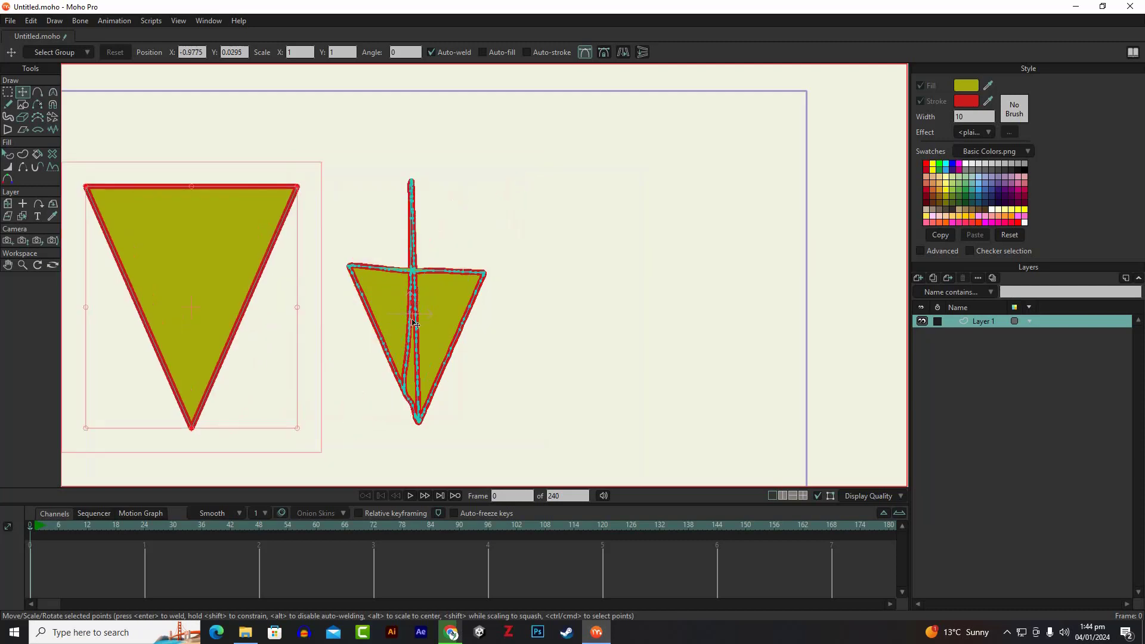
left_click_drag(416, 323, 484, 303)
key("Delete")
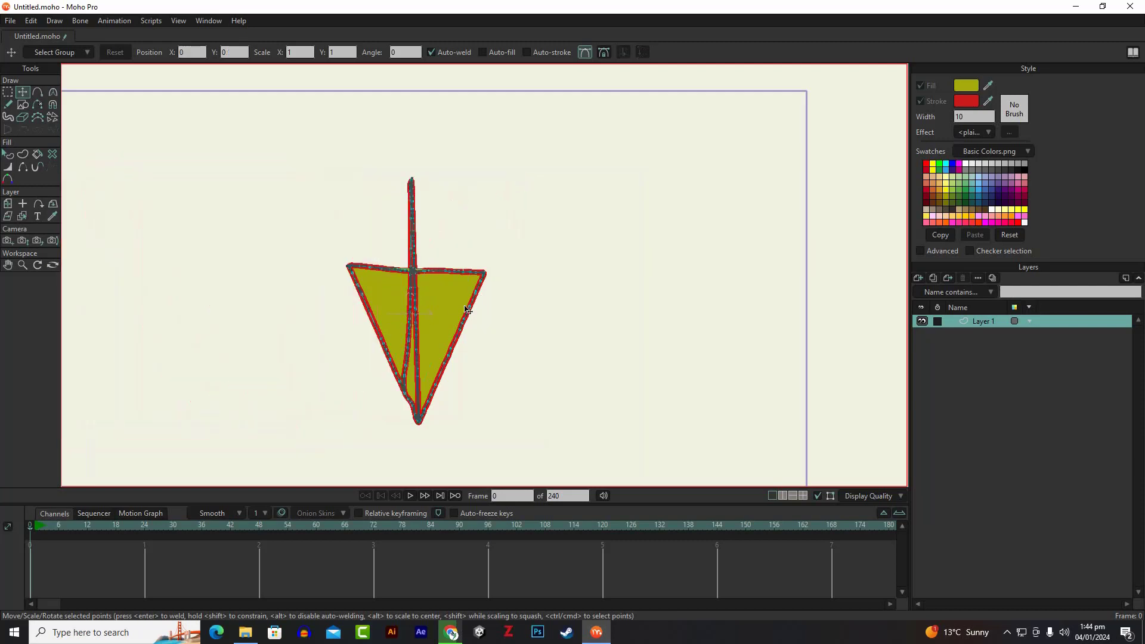
Pull the outline of the lower-left section outward, and select all remaining points and delete them to clear the layer
left_click_drag(528, 143, 447, 239)
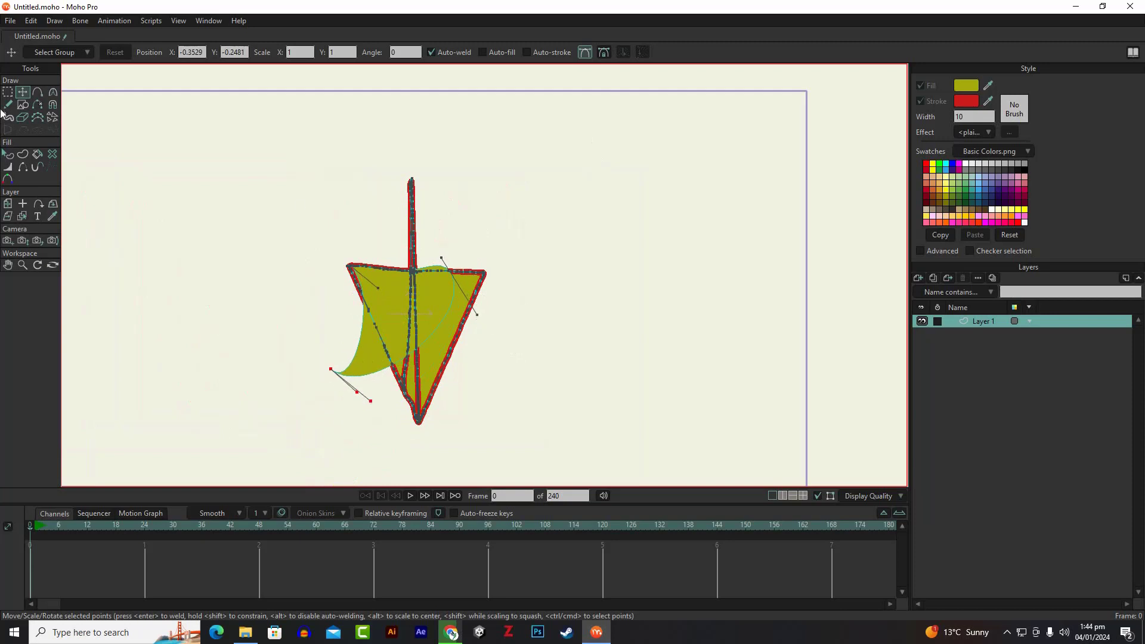
scroll(241, 250, "down", 3)
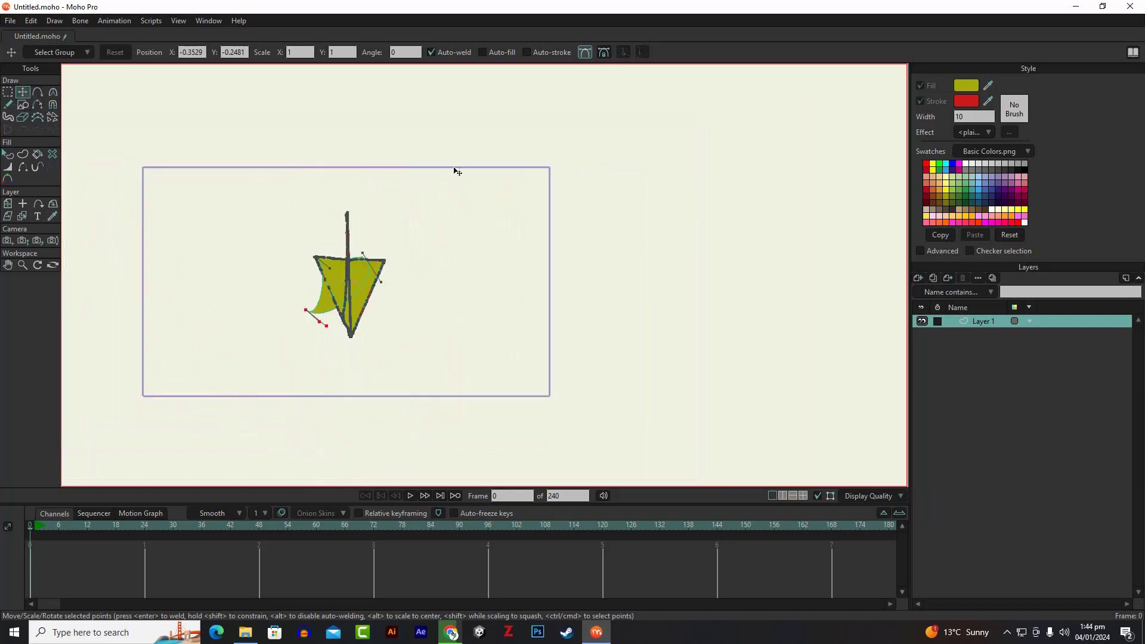
left_click_drag(457, 171, 250, 386)
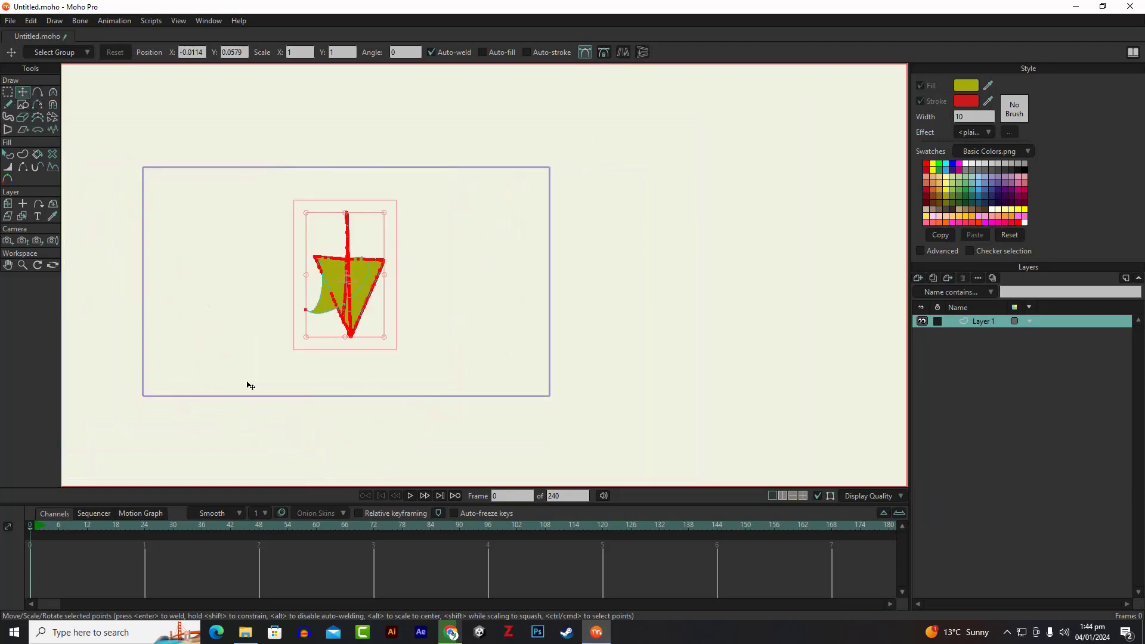
key("Delete")
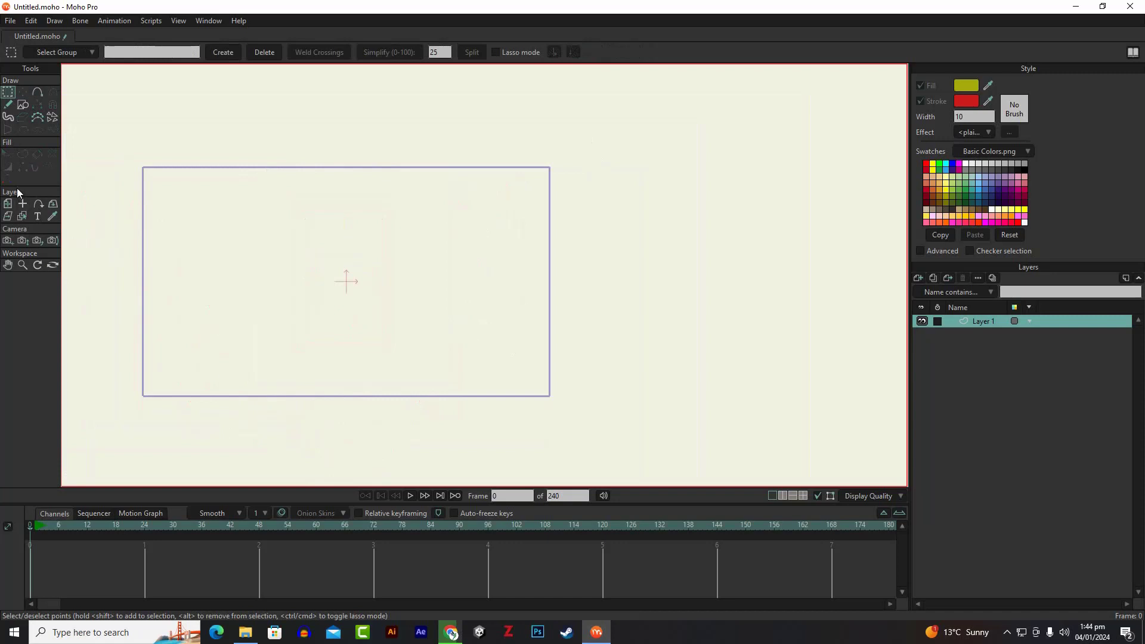
Draw a large blob with two legs using Blob Brush at radius 0.25, with olive fill and red stroke
left_click(9, 117)
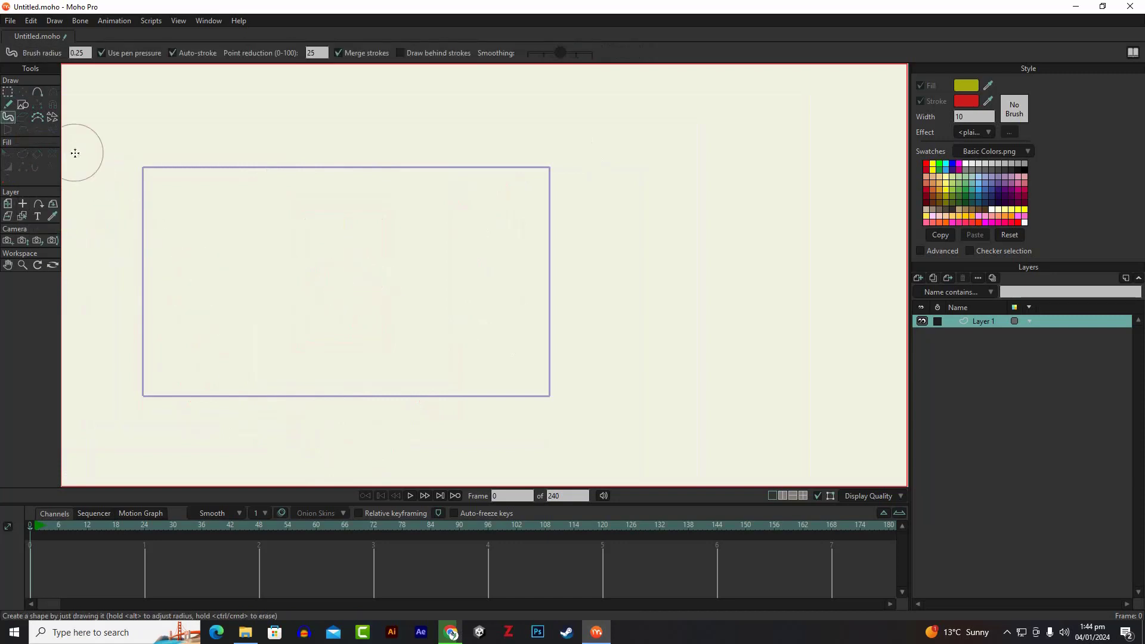
scroll(227, 243, "up", 1)
mouse_move(255, 310)
left_mouse_down()
mouse_move(275, 273)
mouse_move(321, 300)
mouse_move(296, 308)
mouse_move(311, 330)
mouse_move(399, 327)
mouse_move(363, 306)
mouse_move(331, 308)
mouse_move(365, 226)
mouse_move(459, 239)
mouse_move(344, 263)
mouse_move(420, 287)
mouse_move(487, 274)
mouse_move(495, 322)
mouse_move(443, 337)
mouse_move(441, 318)
mouse_move(303, 346)
mouse_move(343, 385)
mouse_move(358, 383)
mouse_move(324, 414)
mouse_move(372, 357)
mouse_move(427, 338)
mouse_move(471, 399)
left_mouse_up()
scroll(598, 302, "down", 2)
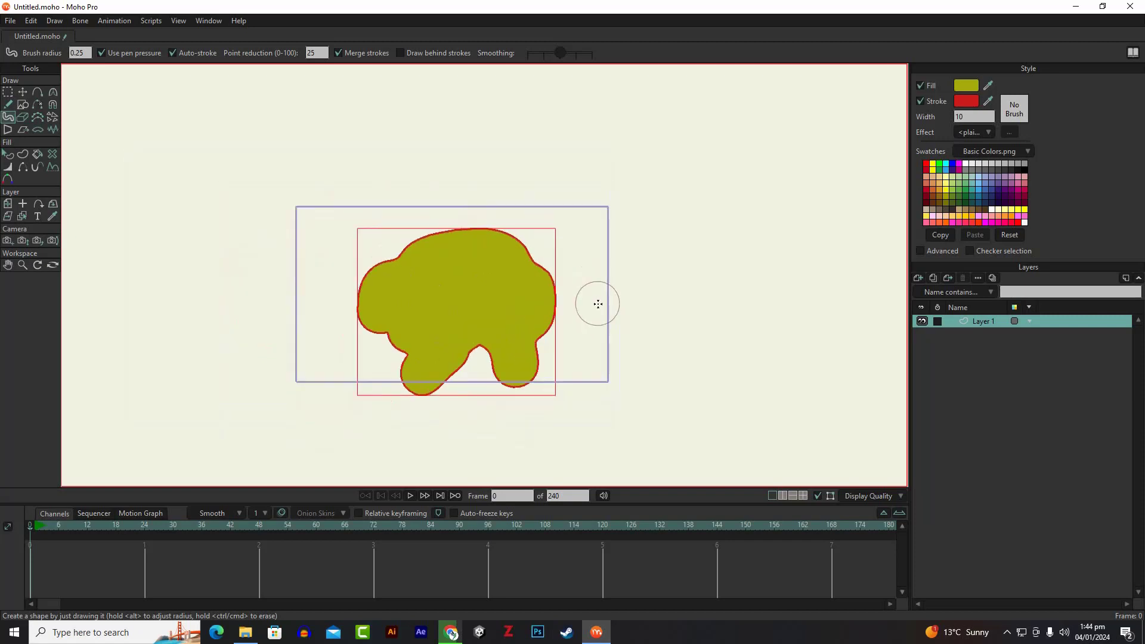
scroll(597, 302, "up", 1)
scroll(520, 373, "up", 2)
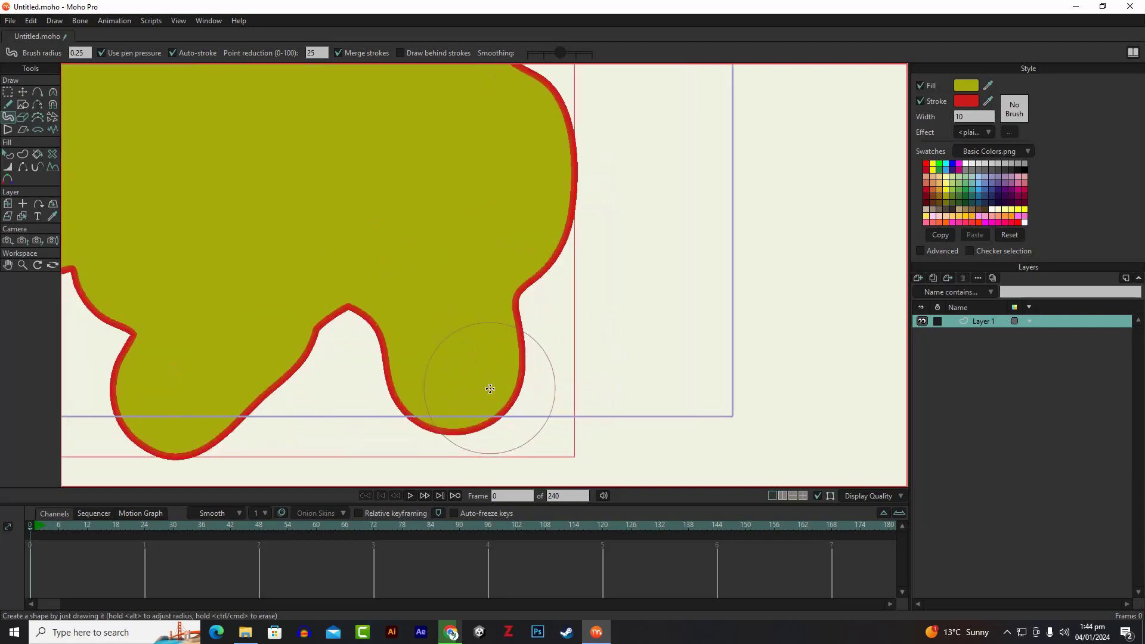
Reshape the notch between the blob's two legs by raising its peak point and adjusting the curve handle with Transform Points
left_click(22, 92)
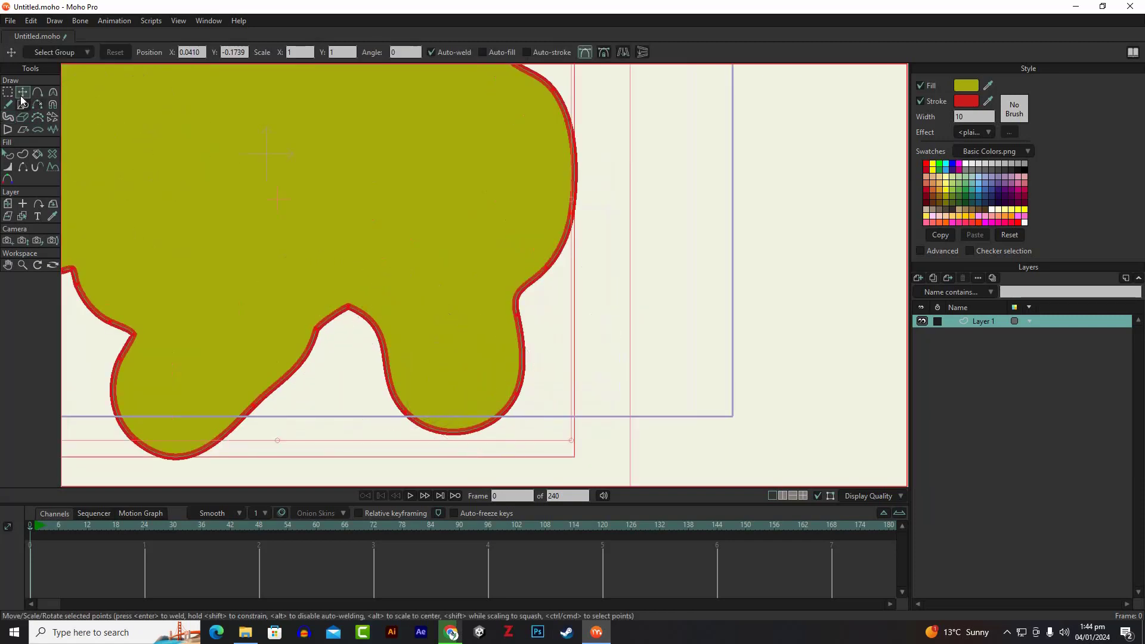
left_click(348, 308)
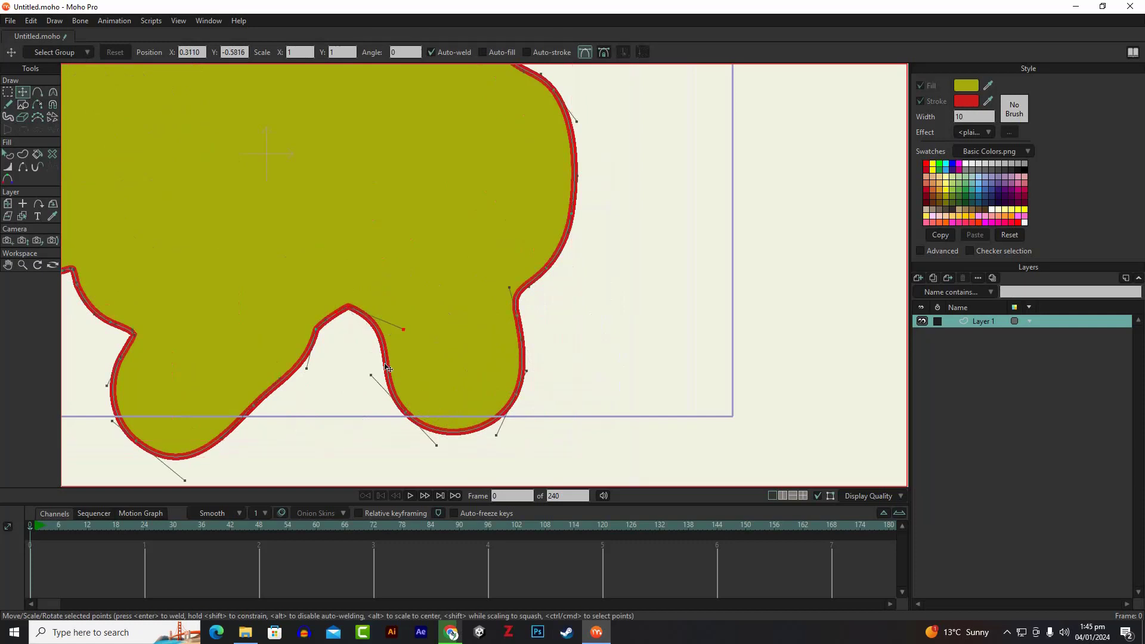
scroll(387, 370, "down", 1)
scroll(387, 329, "up", 2)
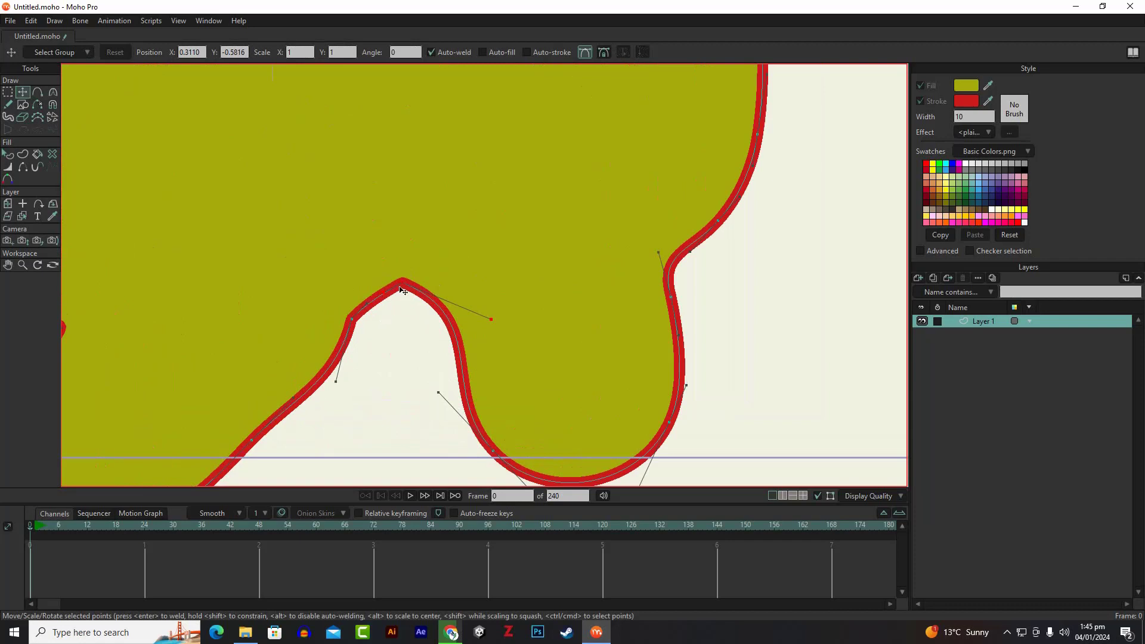
left_click_drag(403, 290, 352, 270)
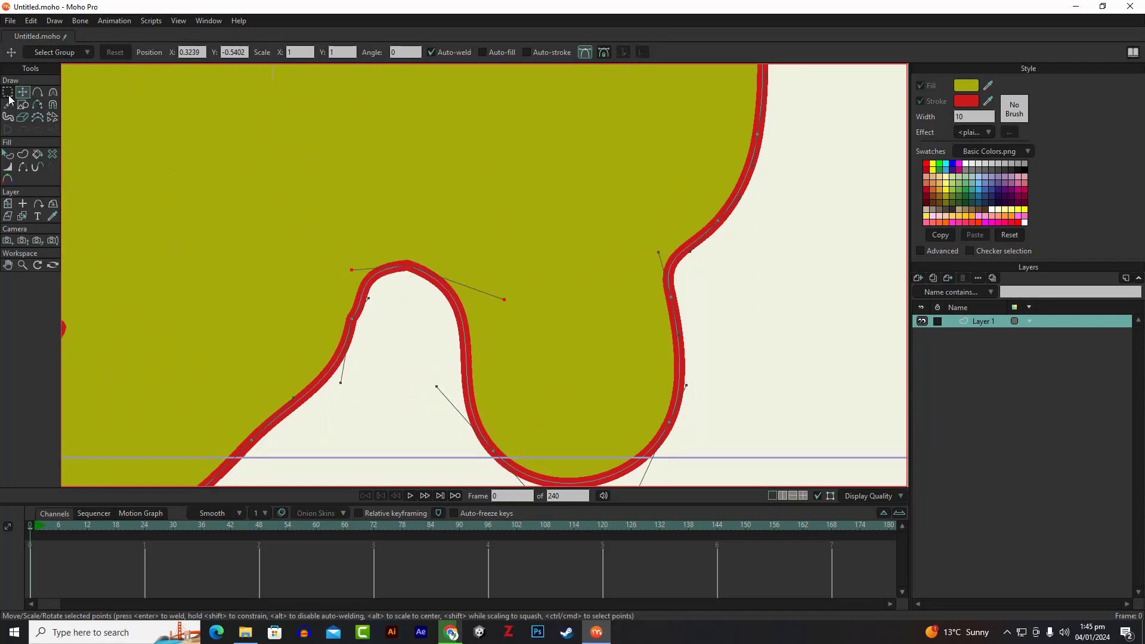
scroll(332, 234, "down", 4)
left_click(500, 243)
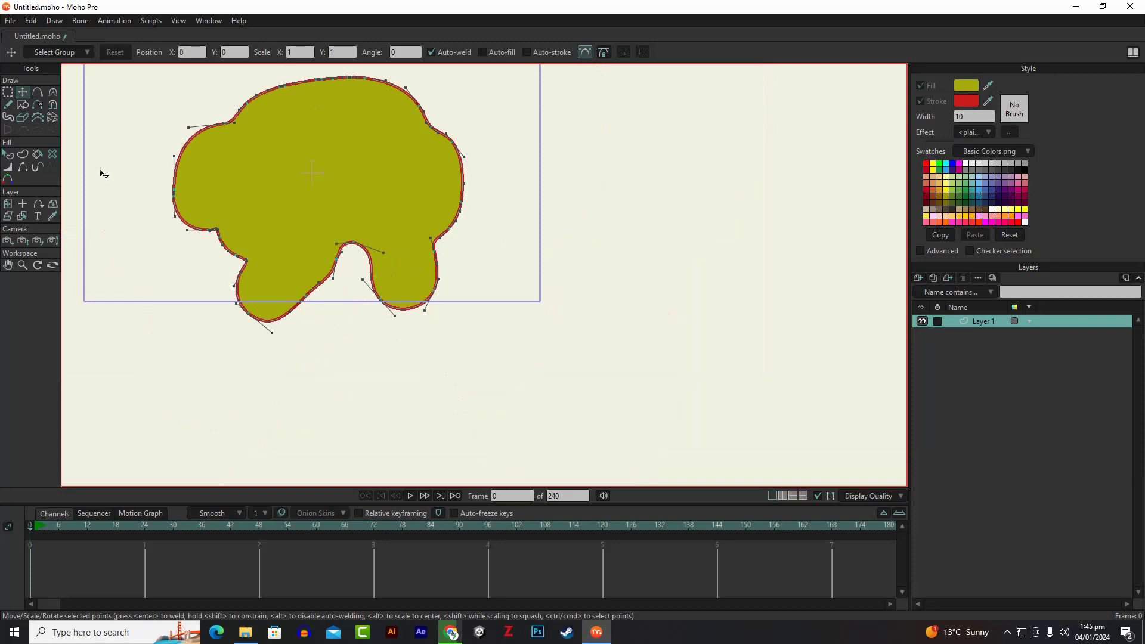
Select all points of the blob and delete them to empty the layer
scroll(101, 174, "down", 3)
left_click_drag(142, 94, 349, 263)
key("Delete")
key("g")
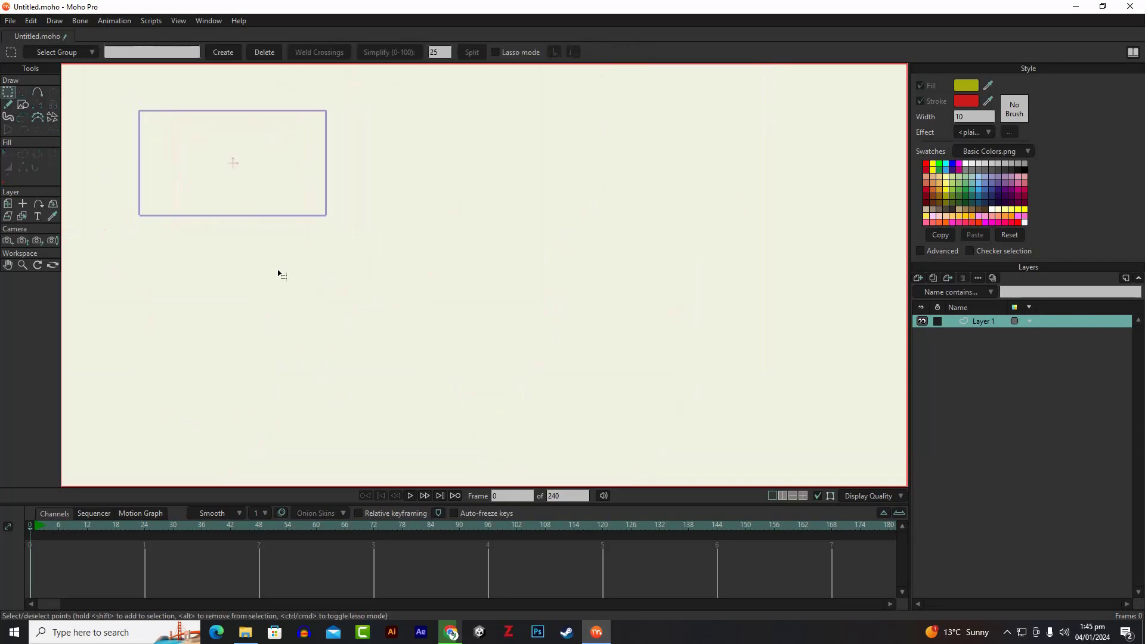
Draw a large circle in the middle of the frame and a smaller concentric circle inside it with Draw Shape
scroll(289, 230, "down", 3)
scroll(192, 153, "up", 3)
scroll(417, 237, "up", 3)
scroll(418, 236, "down", 3)
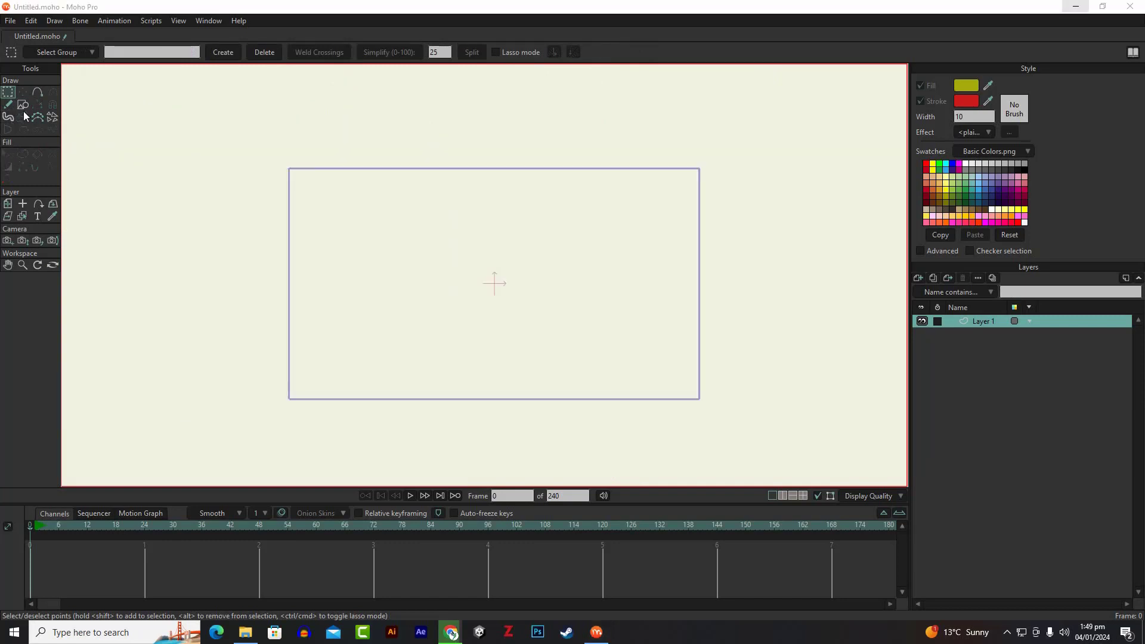
left_click(24, 108)
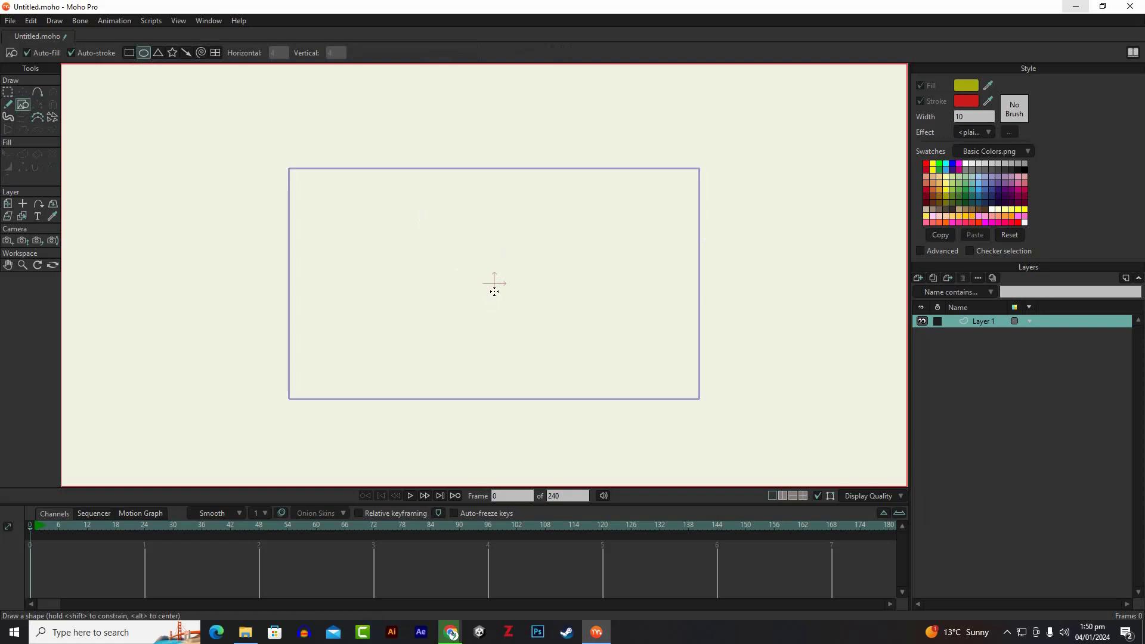
mouse_move(495, 291)
left_mouse_down()
mouse_move(519, 243)
mouse_move(599, 167)
left_mouse_up()
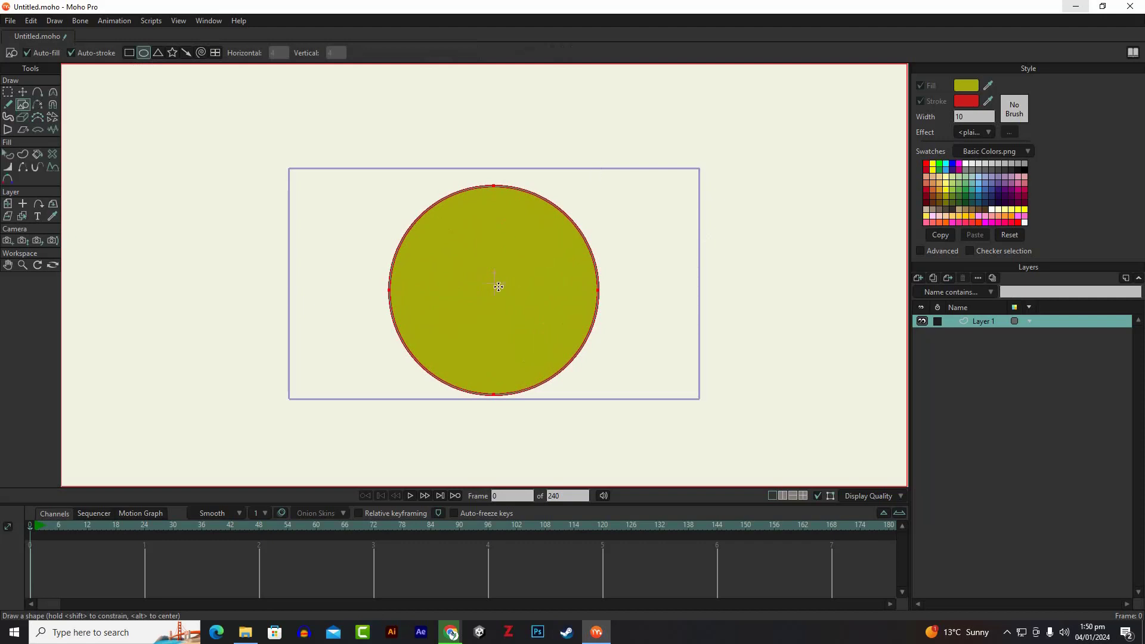
left_click_drag(493, 290, 554, 207)
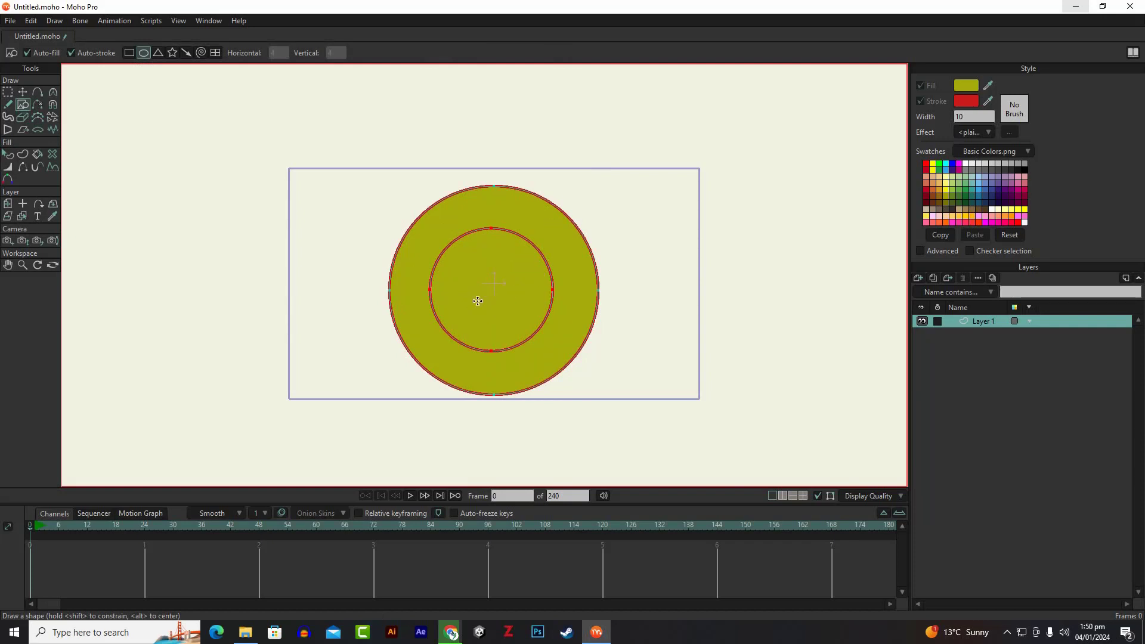
Remove the fill and stroke from both concentric circles with Delete Shape, keeping their curves
left_click(51, 156)
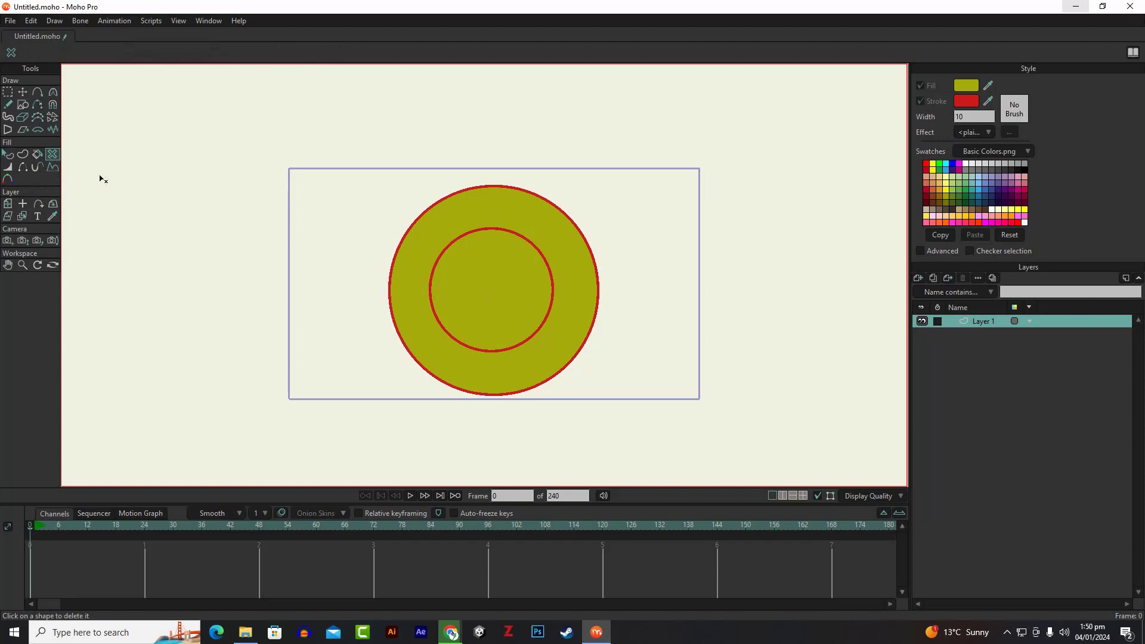
left_click(513, 290)
key("g")
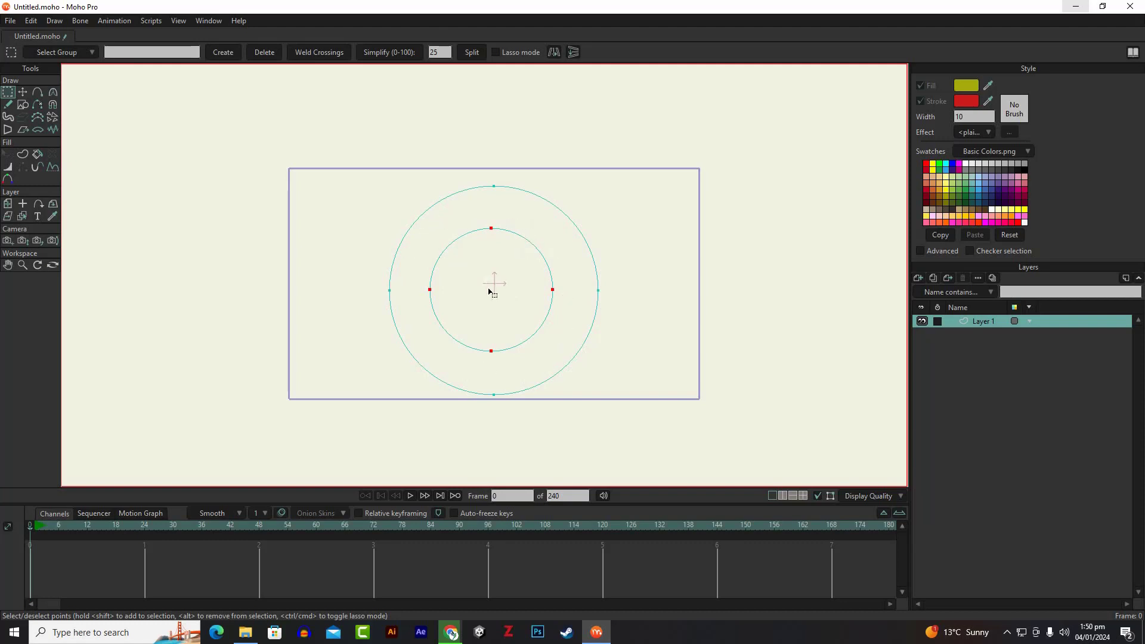
Paint the ring between the two circles with both olive fill and red stroke using Paint Bucket
left_click(38, 157)
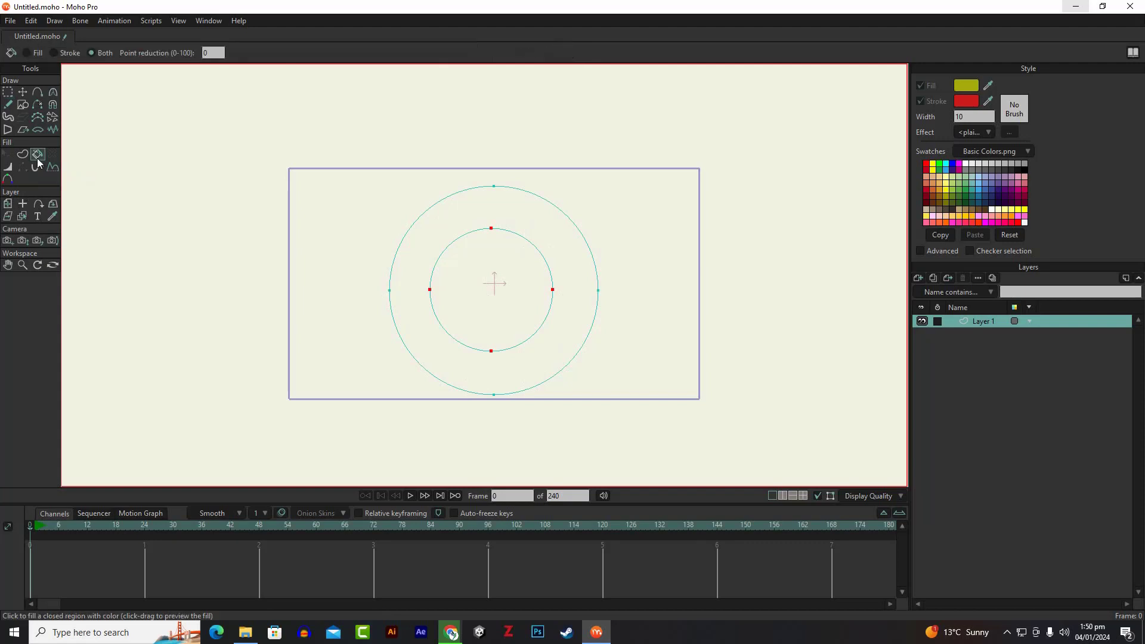
left_click(32, 54)
left_click(91, 52)
left_click(430, 249)
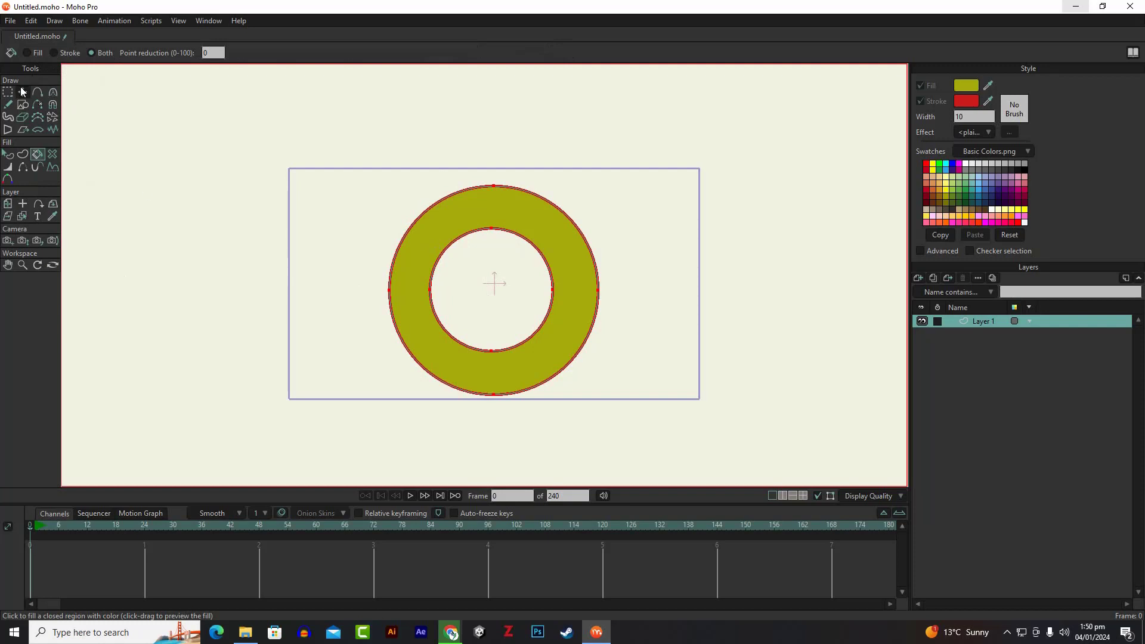
Duplicate Layer 1 and move the copied ring to the right with Transform Points so the two rings overlap
scroll(565, 277, "up", 2)
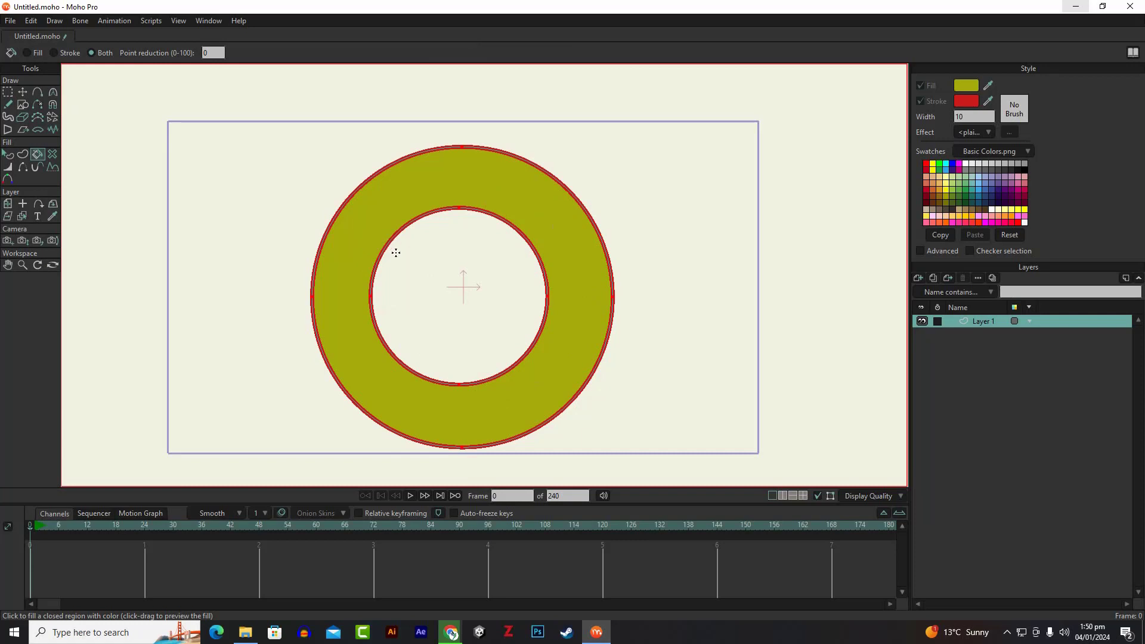
left_click(23, 96)
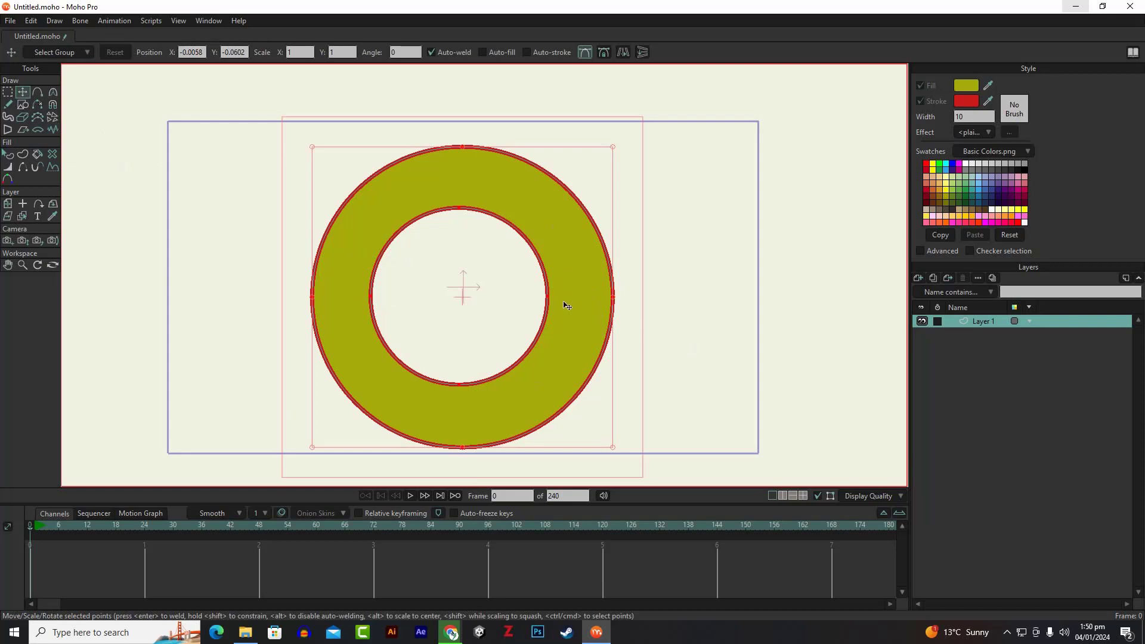
right_click(974, 324)
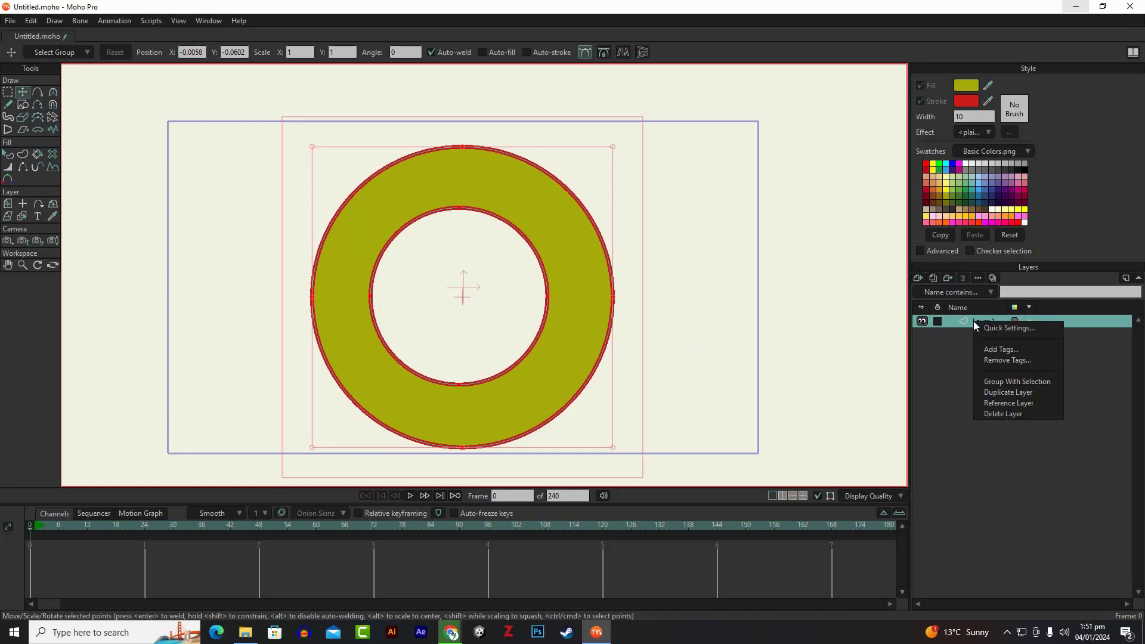
left_click(980, 391)
left_click_drag(564, 317, 676, 313)
scroll(525, 292, "down", 2)
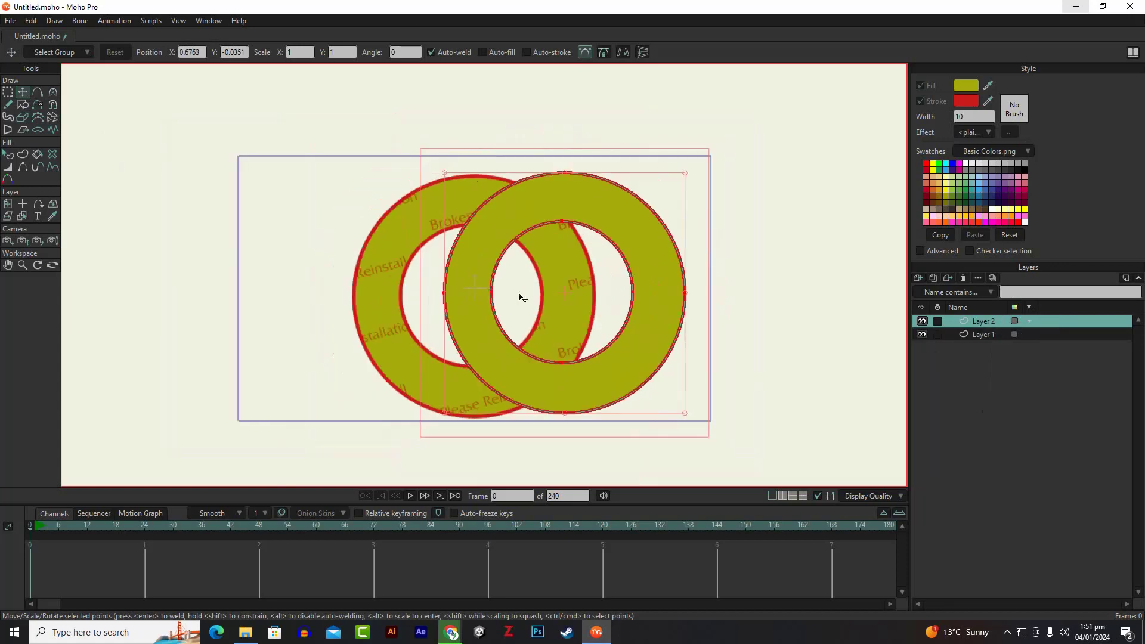
Slightly shift the right and left points of the outer circle on the duplicated ring
scroll(578, 302, "up", 1)
left_click(721, 180)
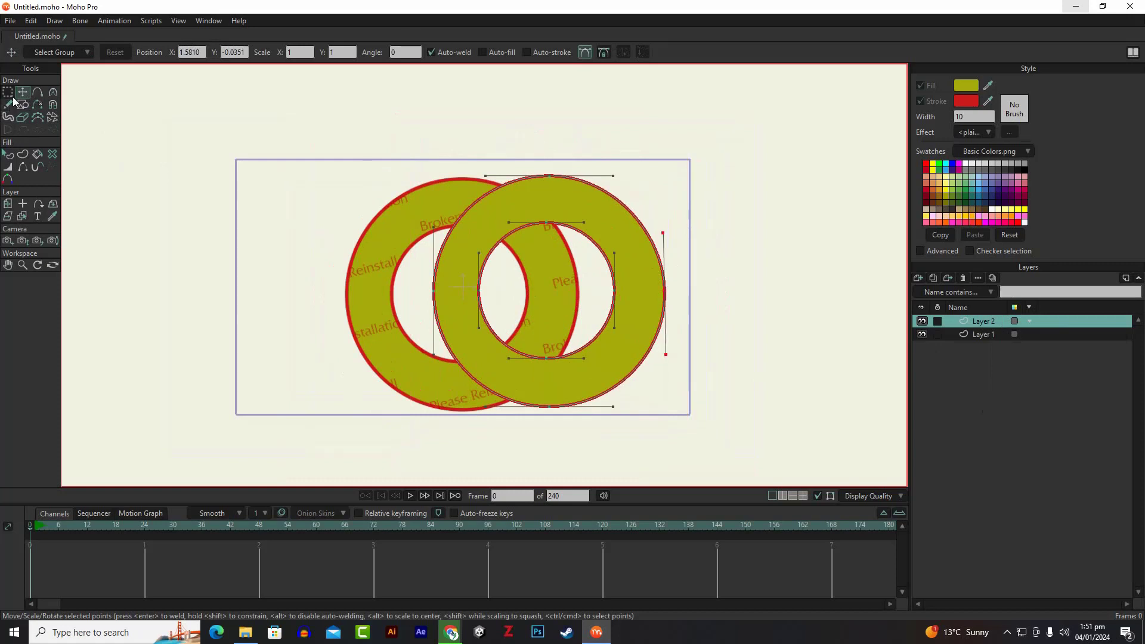
mouse_move(248, 152)
left_mouse_down()
mouse_move(640, 336)
mouse_move(266, 157)
mouse_move(216, 160)
mouse_move(255, 163)
left_mouse_up()
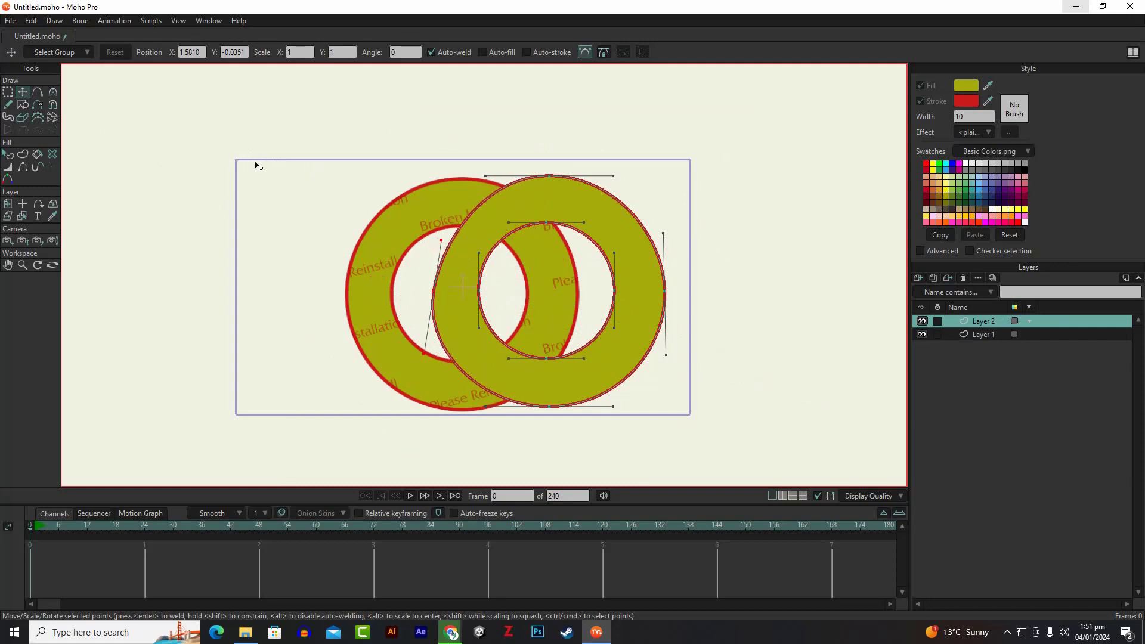
Select Layer 1 and move its ring left and slightly up, away from the duplicated ring
left_click(991, 335)
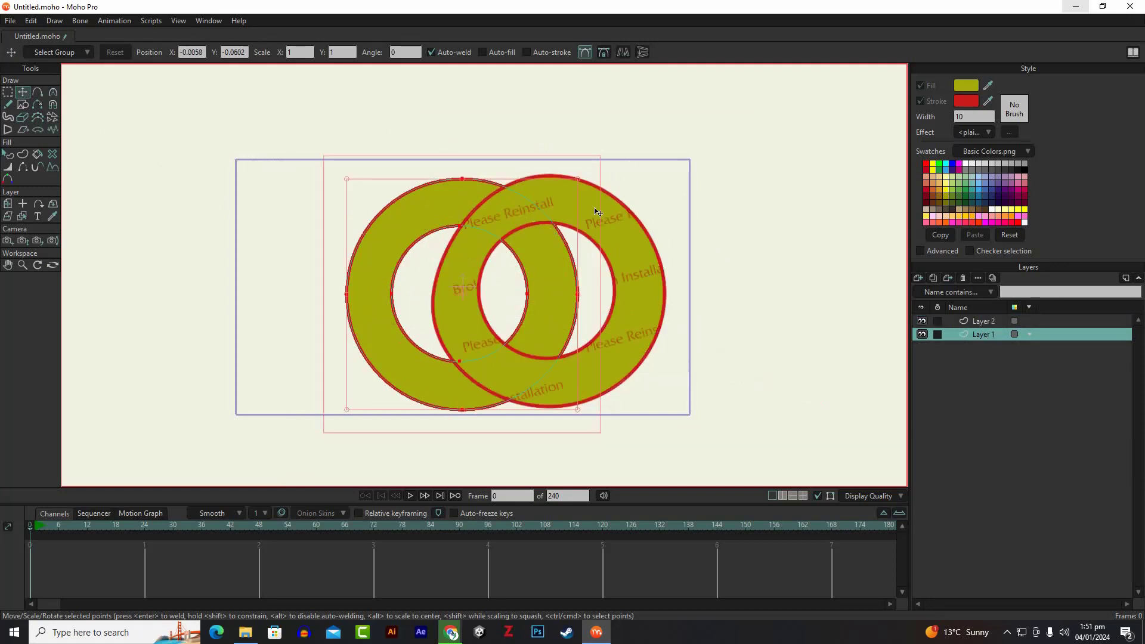
left_click_drag(467, 224, 419, 219)
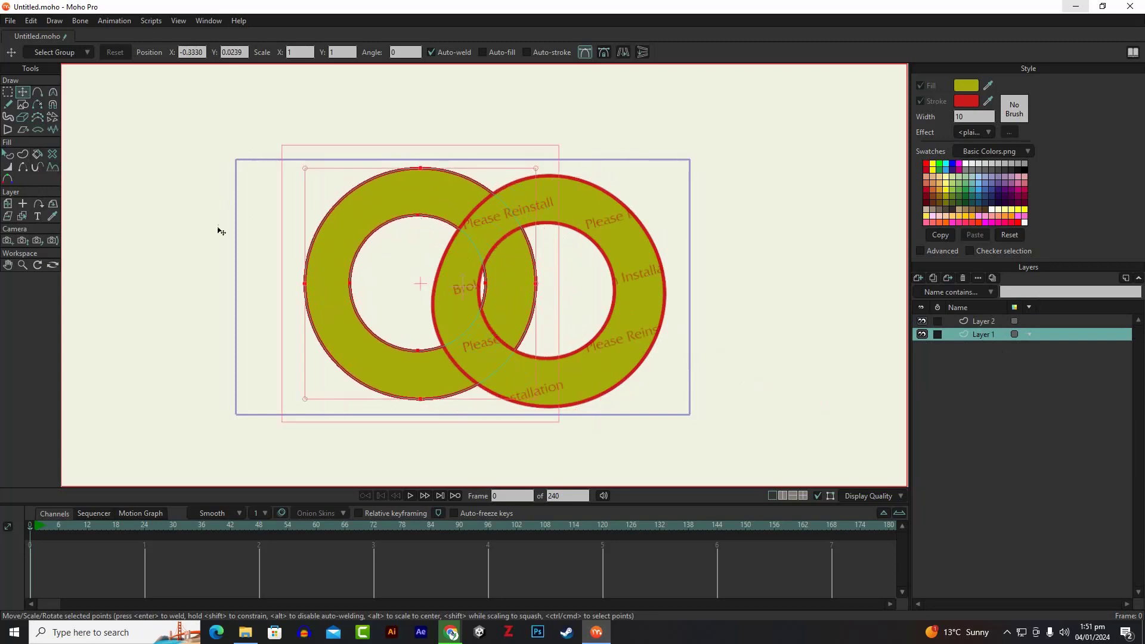
scroll(397, 258, "down", 5)
scroll(418, 265, "up", 4)
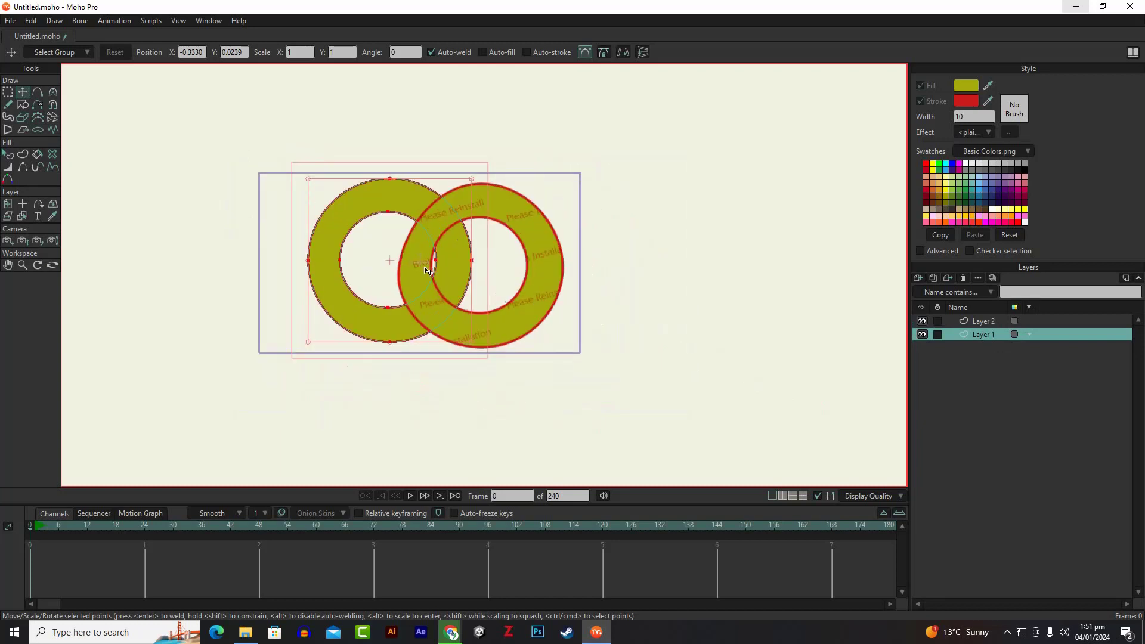
Pull the outer circle's right point outward and adjust the inner circle's right point on Layer 1's ring, ending with all points selected
left_click(169, 202)
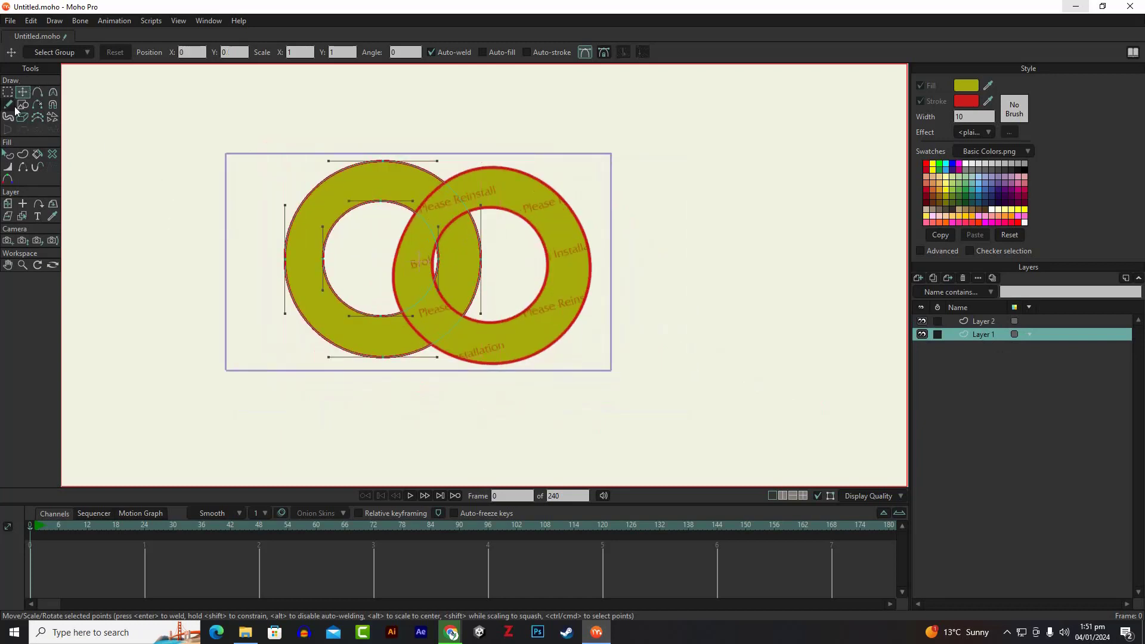
left_click_drag(464, 260, 507, 250)
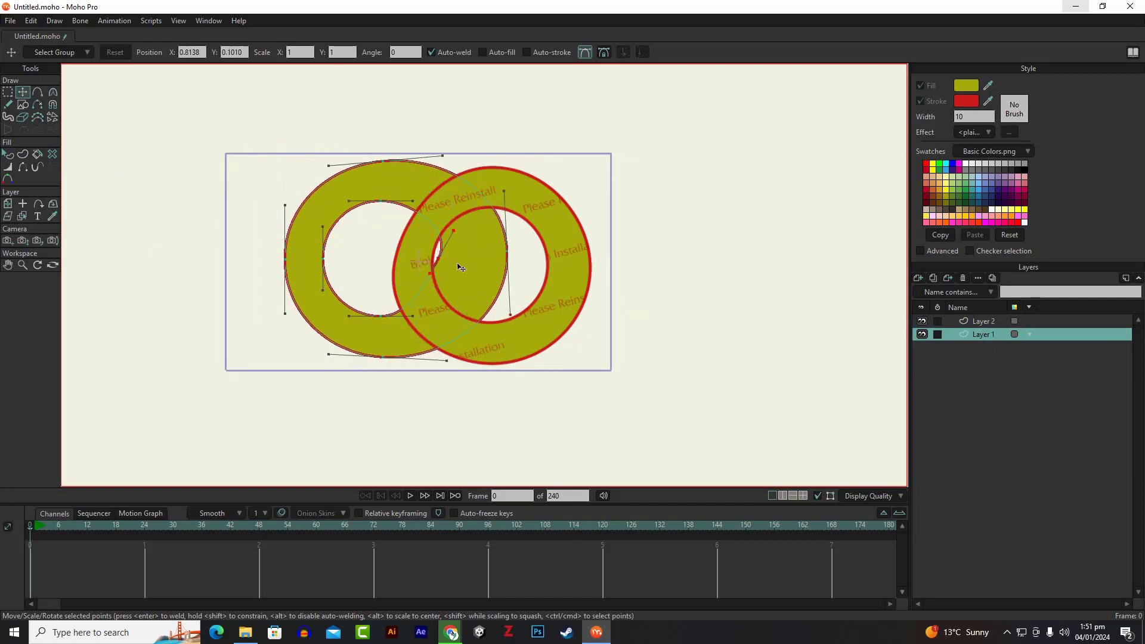
key("ctrl+a")
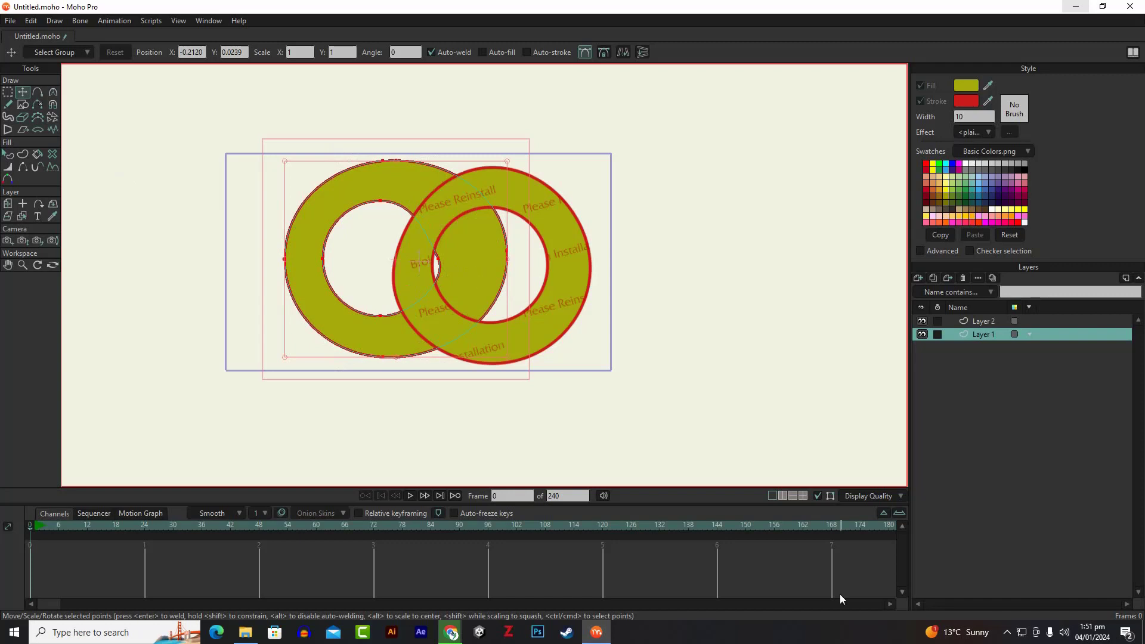
left_click(1008, 633)
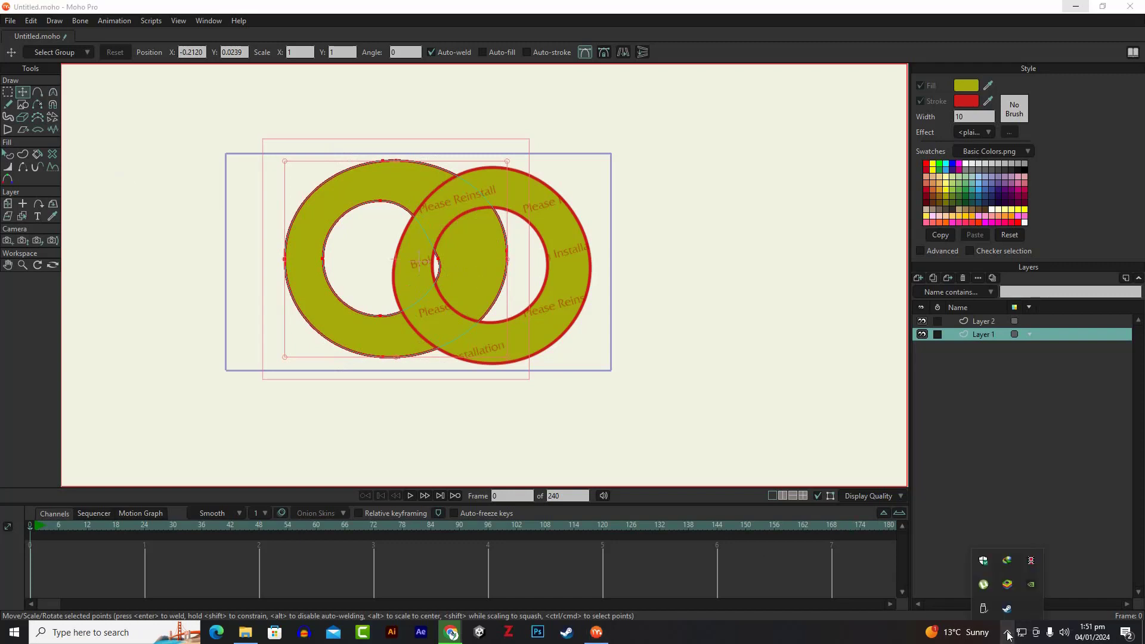